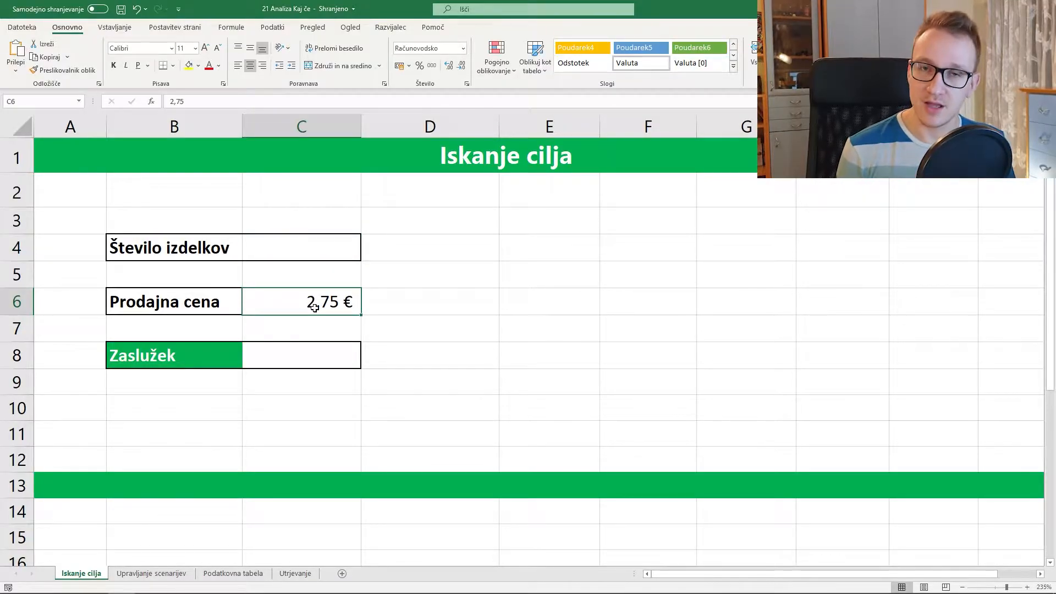
left_click(321, 363)
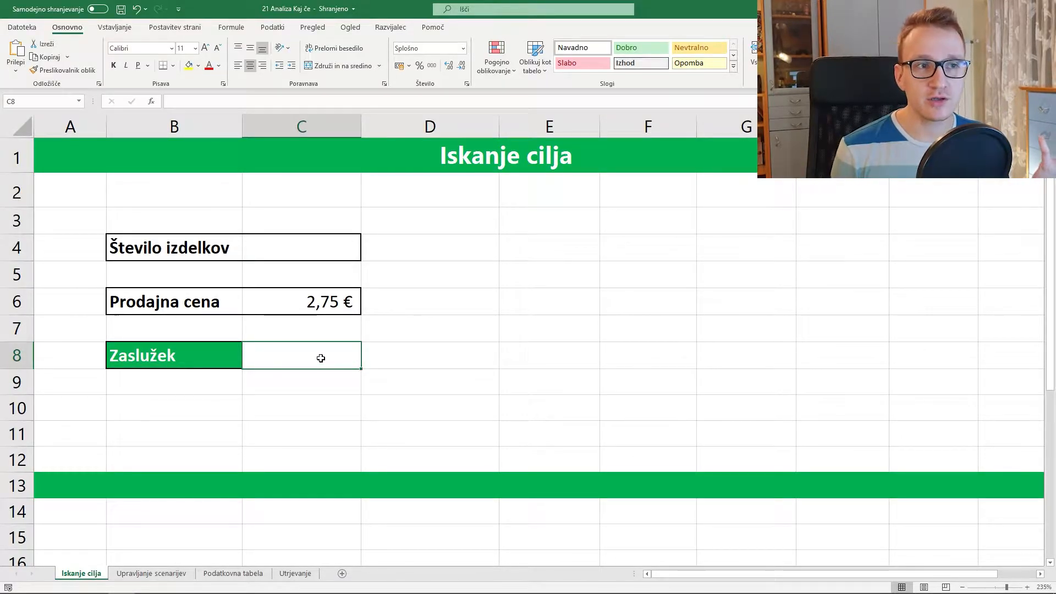
left_click(331, 302)
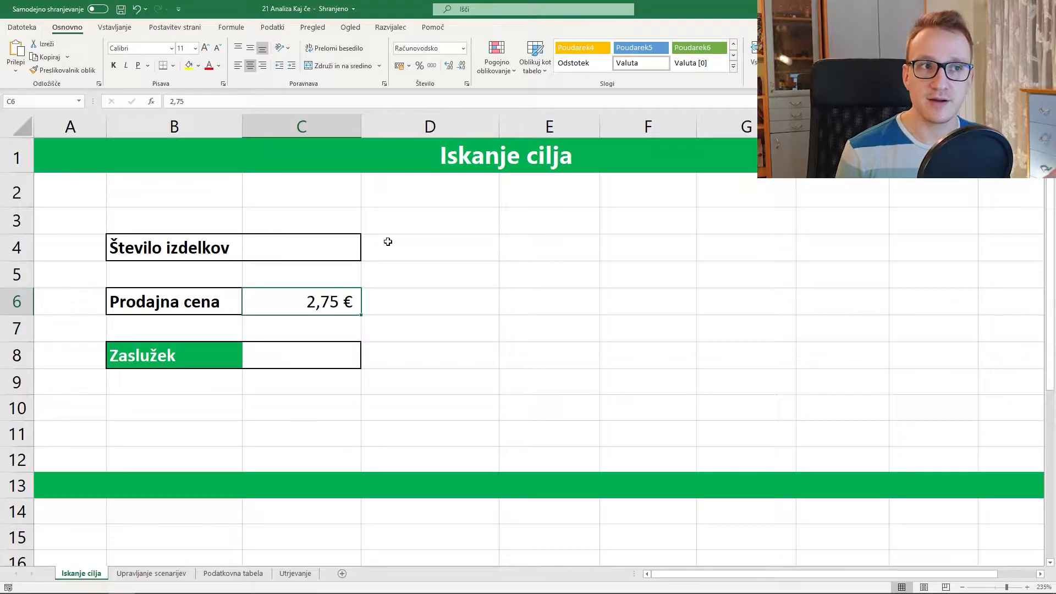
left_click(295, 246)
- Enter the formula =C6*C4 in cell C8 to calculate Zaslužek from the selling price and the number of products
left_click(340, 355)
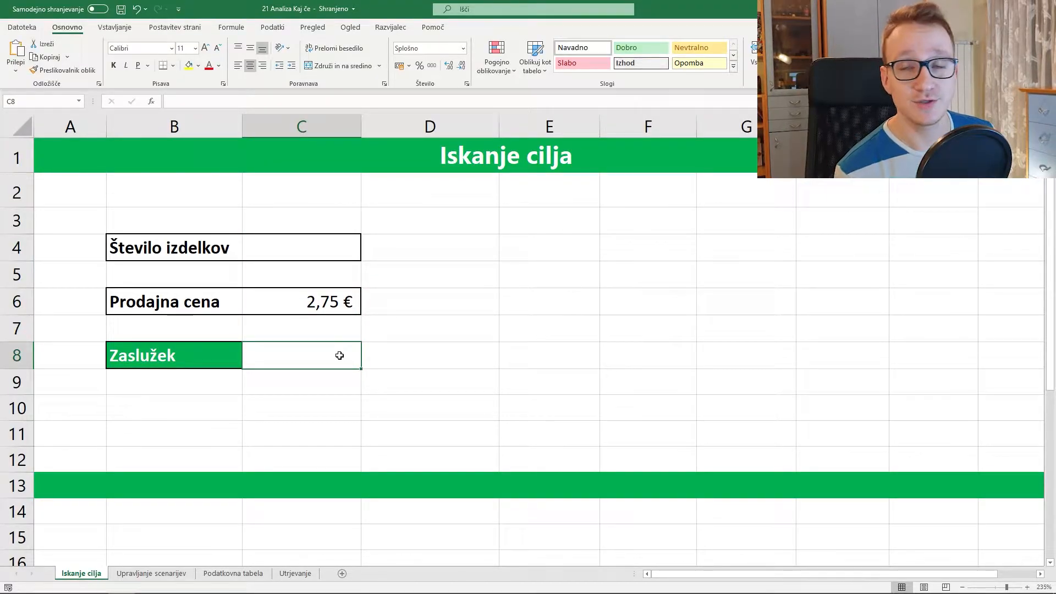
type("=")
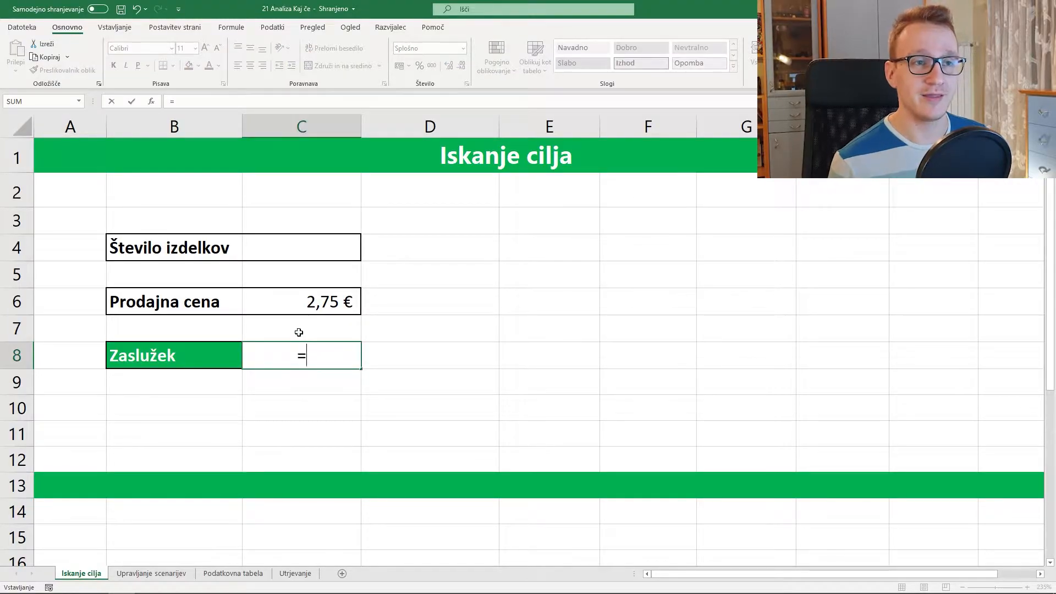
left_click(307, 301)
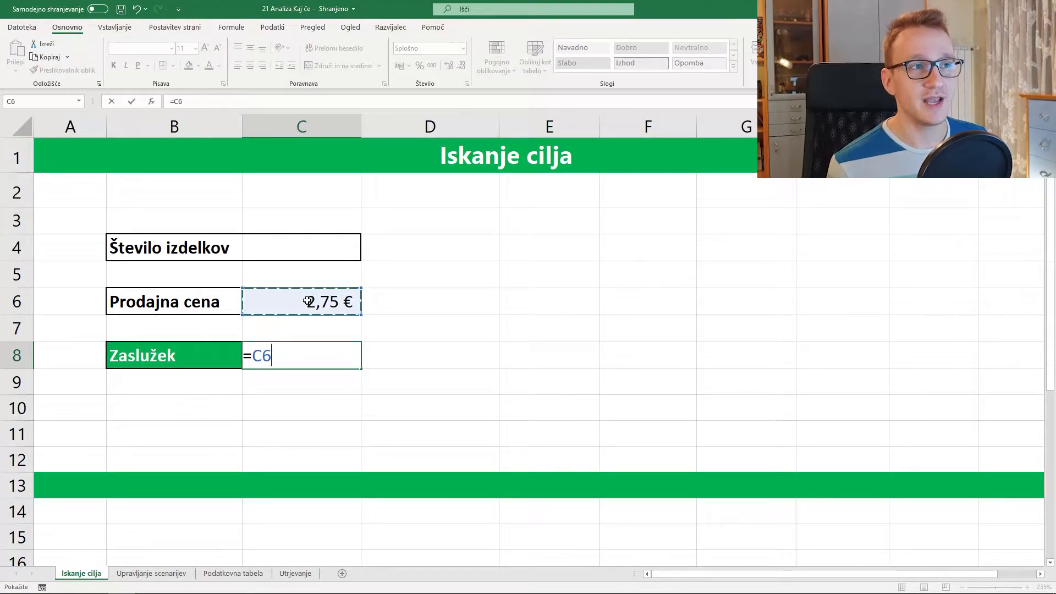
type("*")
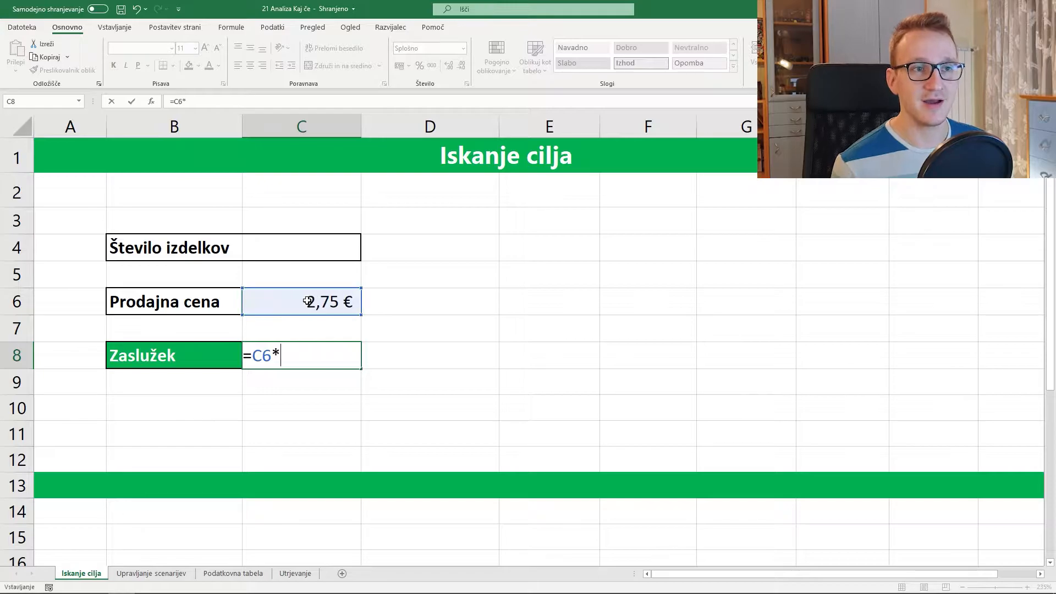
left_click(333, 246)
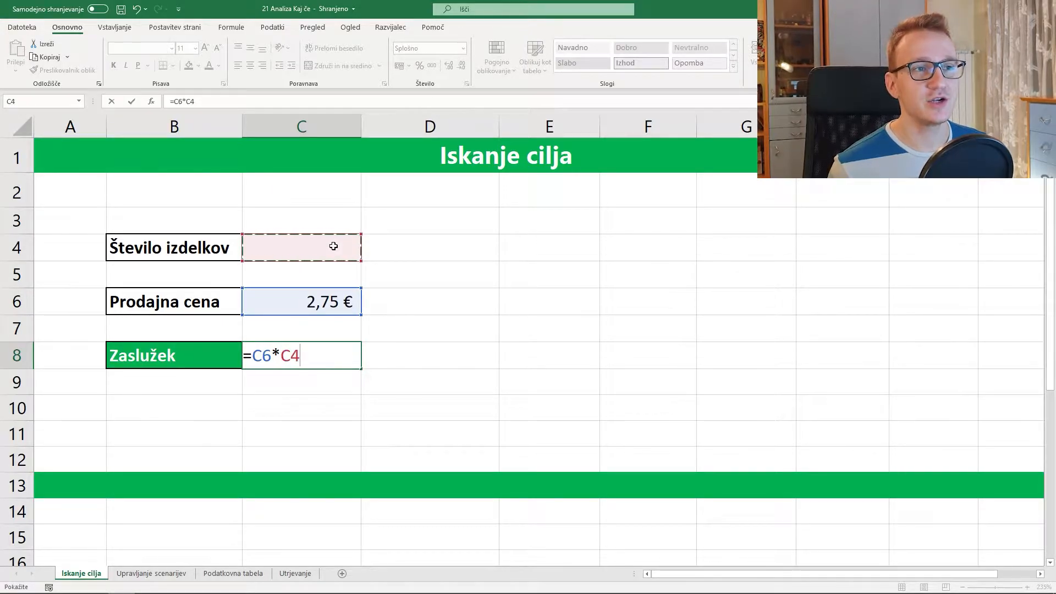
key("Return")
left_click(304, 349)
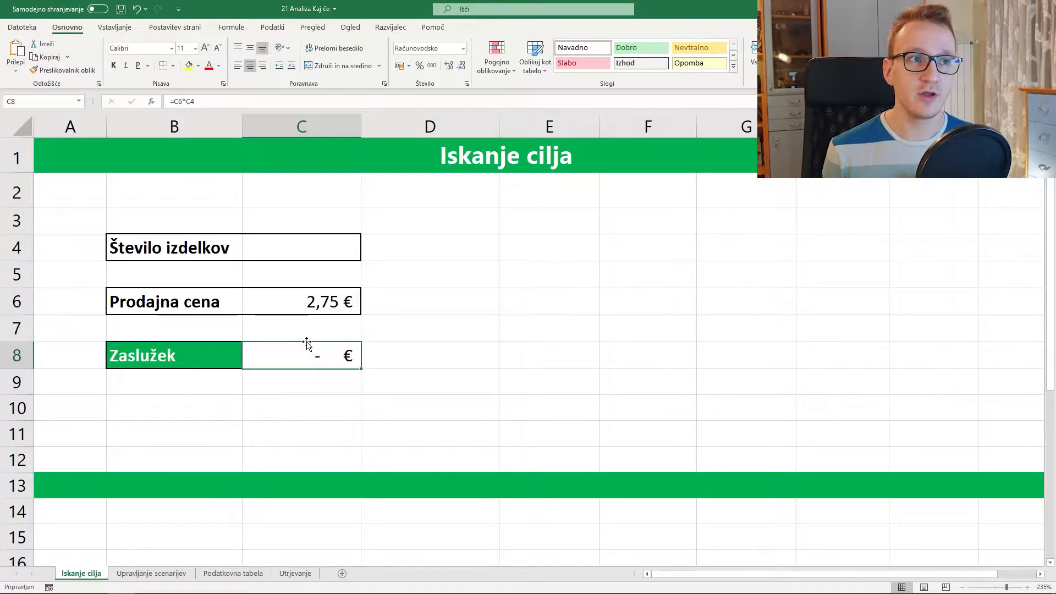
- Set Število izdelkov in cell C4 to 4
left_click(342, 244)
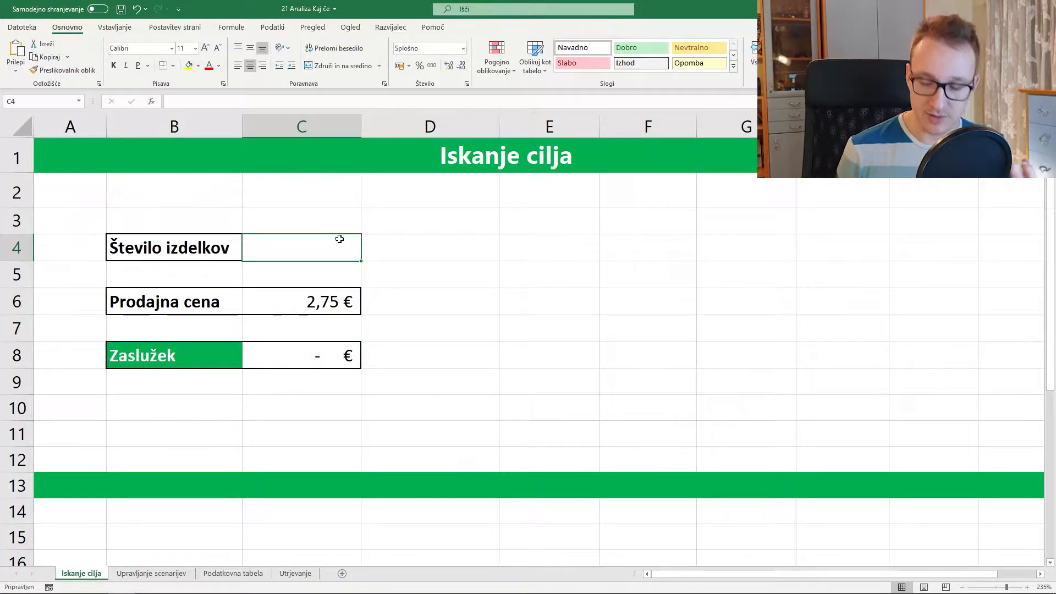
type("4")
key("Return")
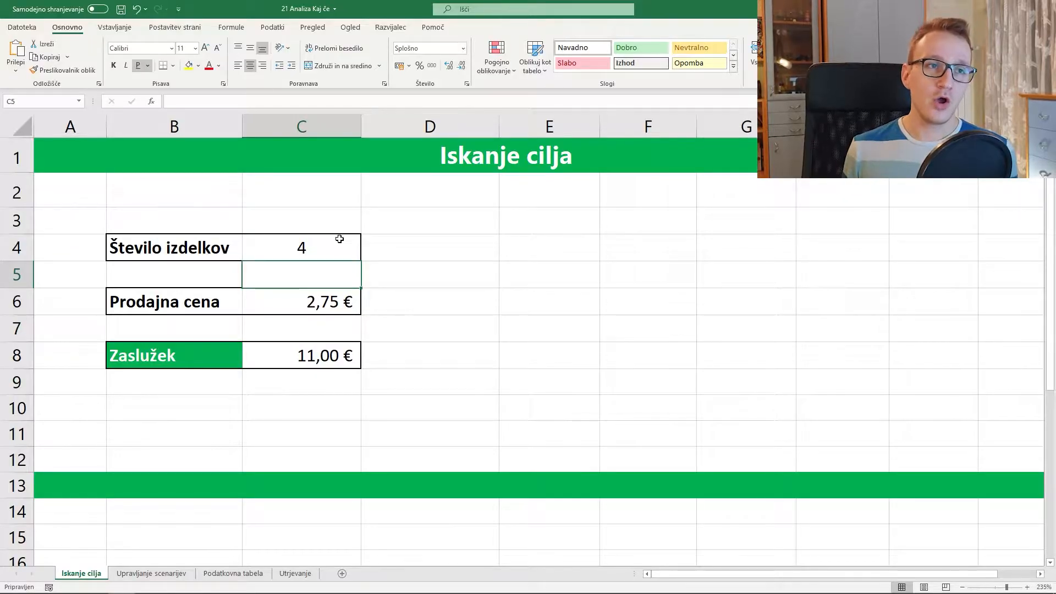
- Check the Zaslužek formula in C8 and set Število izdelkov in cell C4 to 10
left_click(332, 358)
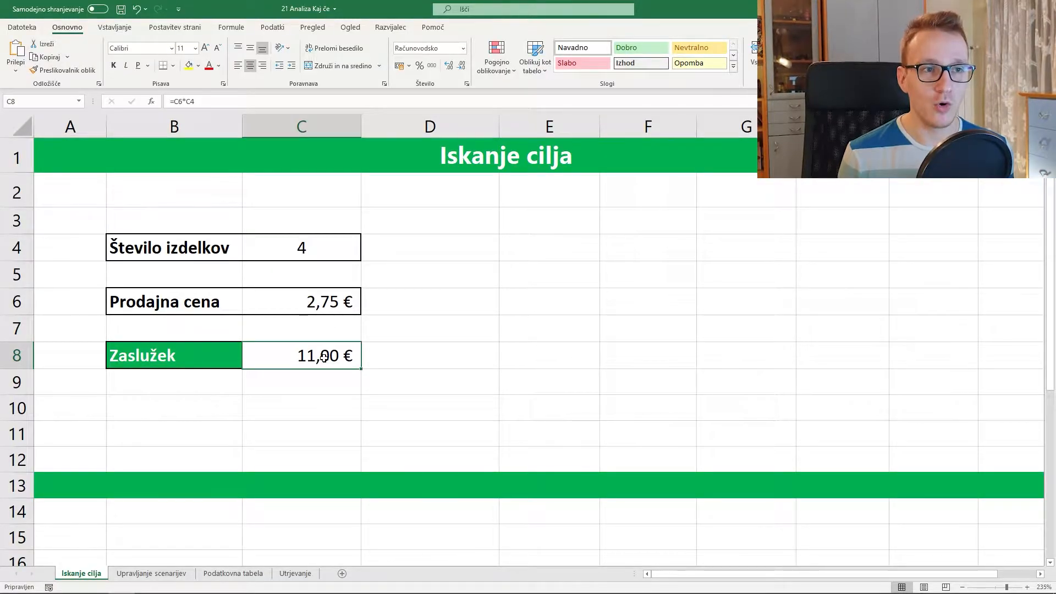
left_click(334, 255)
left_click(335, 358)
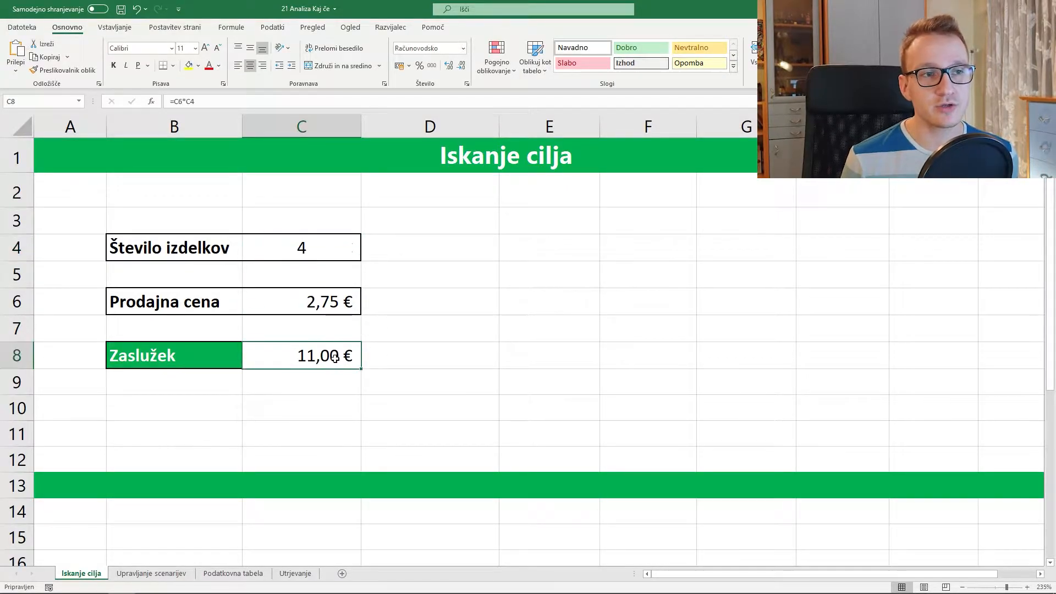
double_click(335, 358)
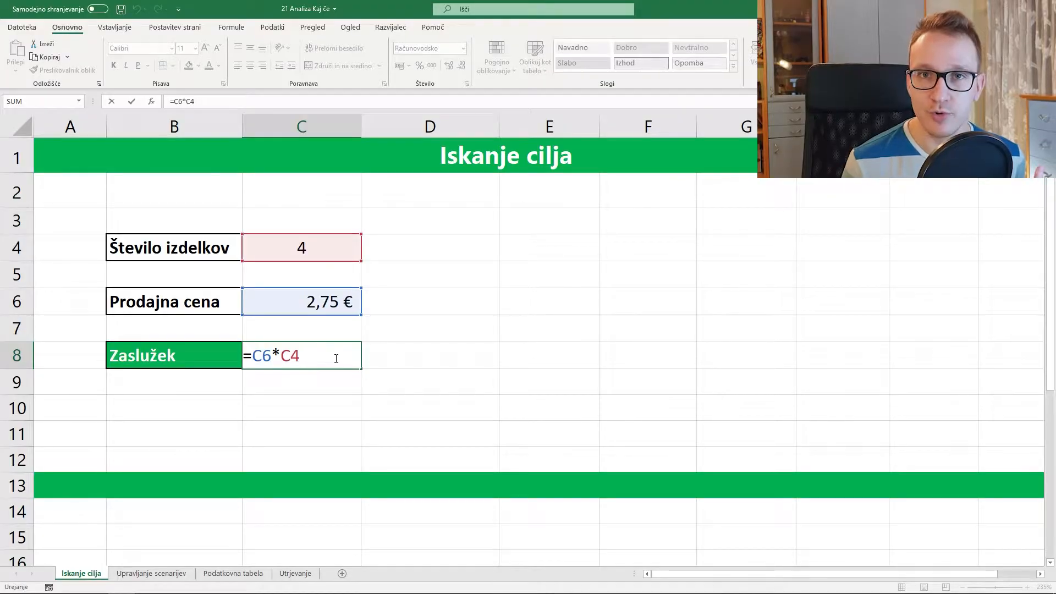
key("Return")
left_click(329, 257)
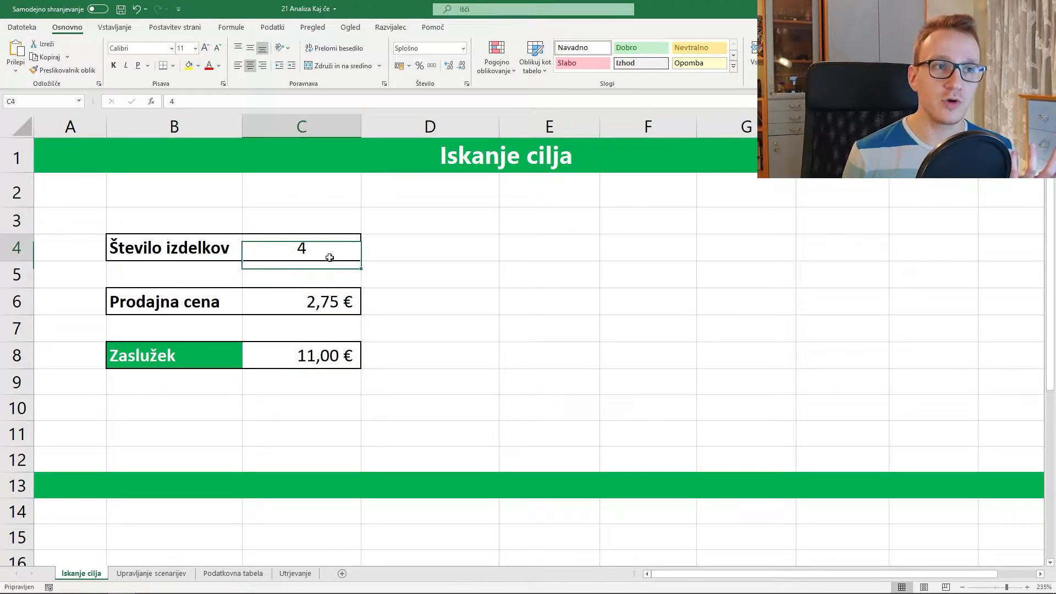
type("10")
key("Return")
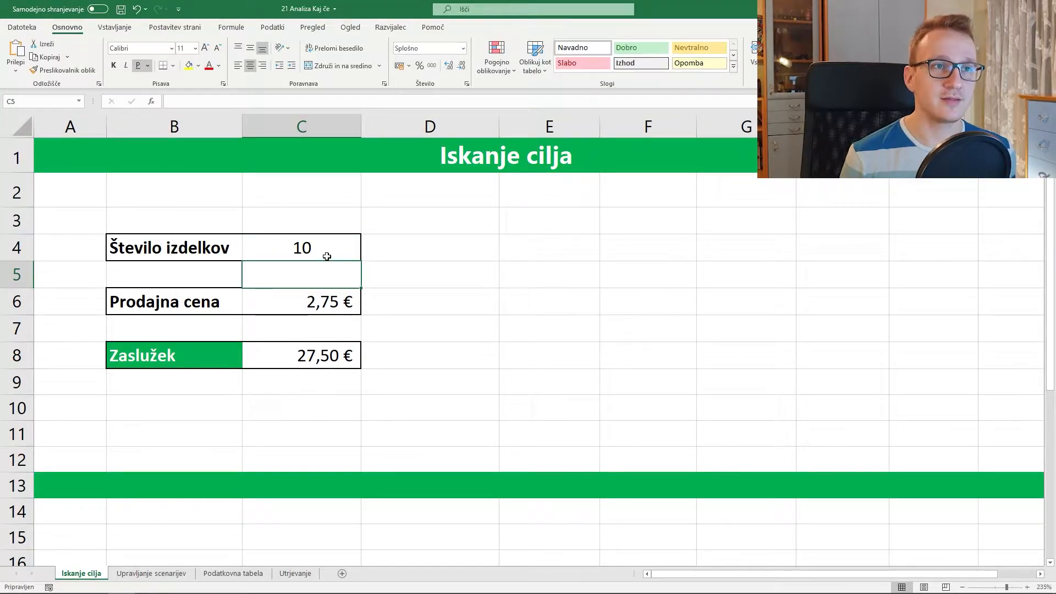
left_click(325, 250)
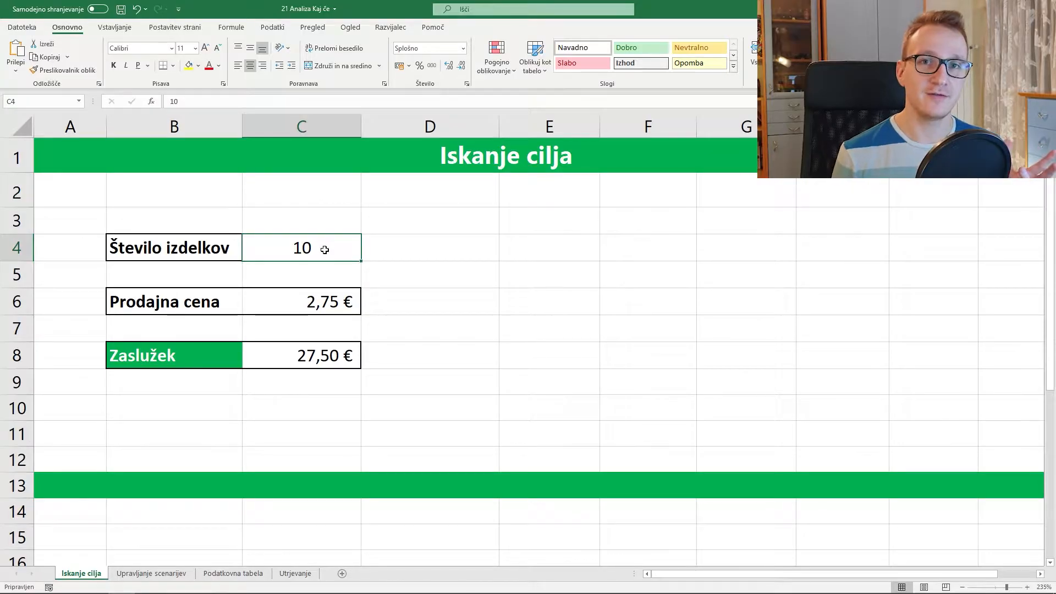
left_click(482, 286)
left_click(352, 334)
left_click(420, 359)
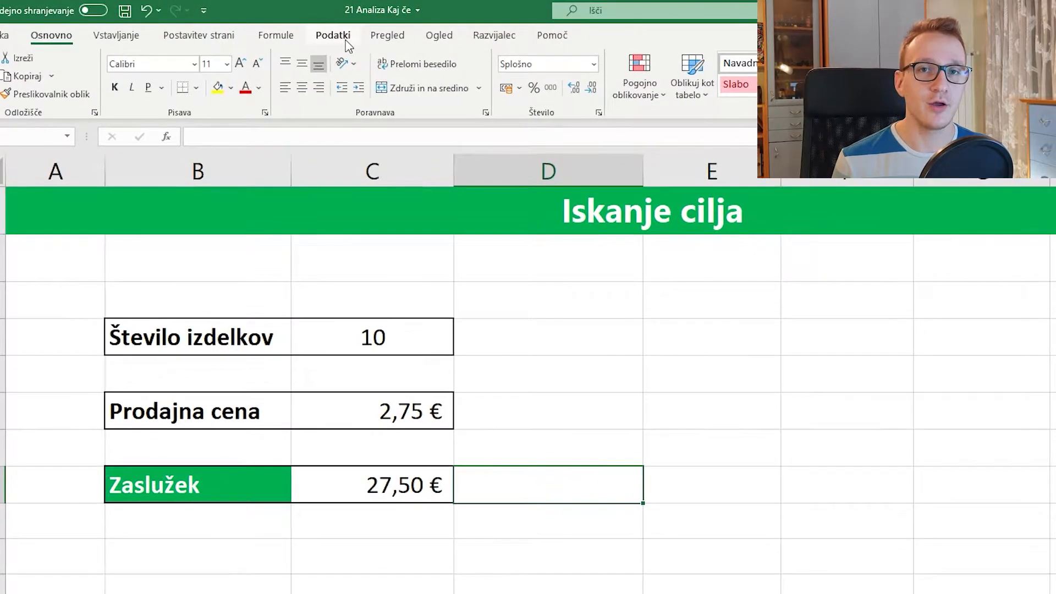
- Start a Goal Seek (Iskanje cilja) analysis with the Zaslužek cell C8 as the cell whose value is sought
left_click(274, 28)
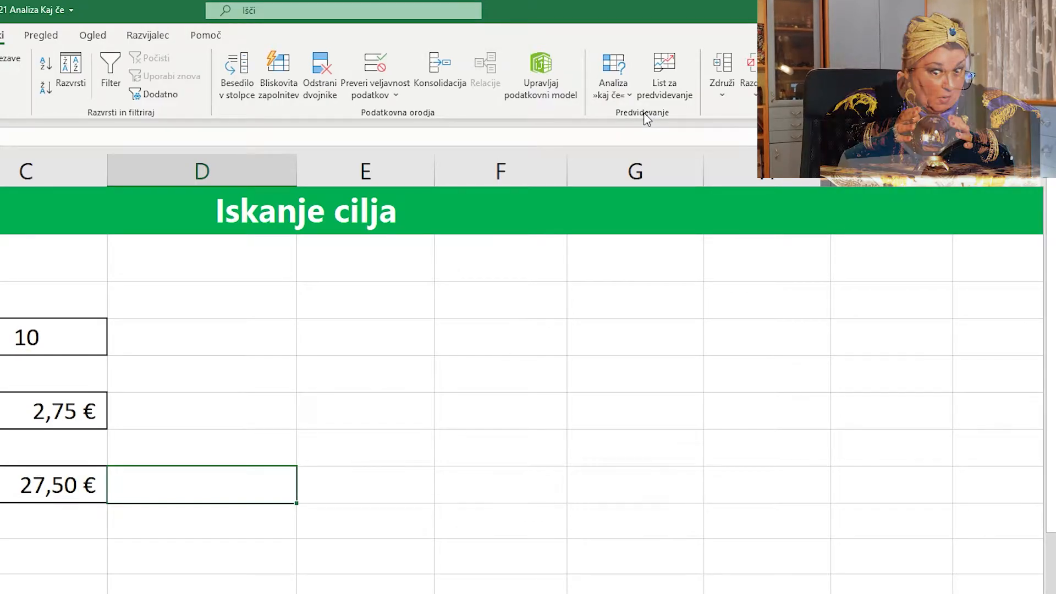
left_click(619, 70)
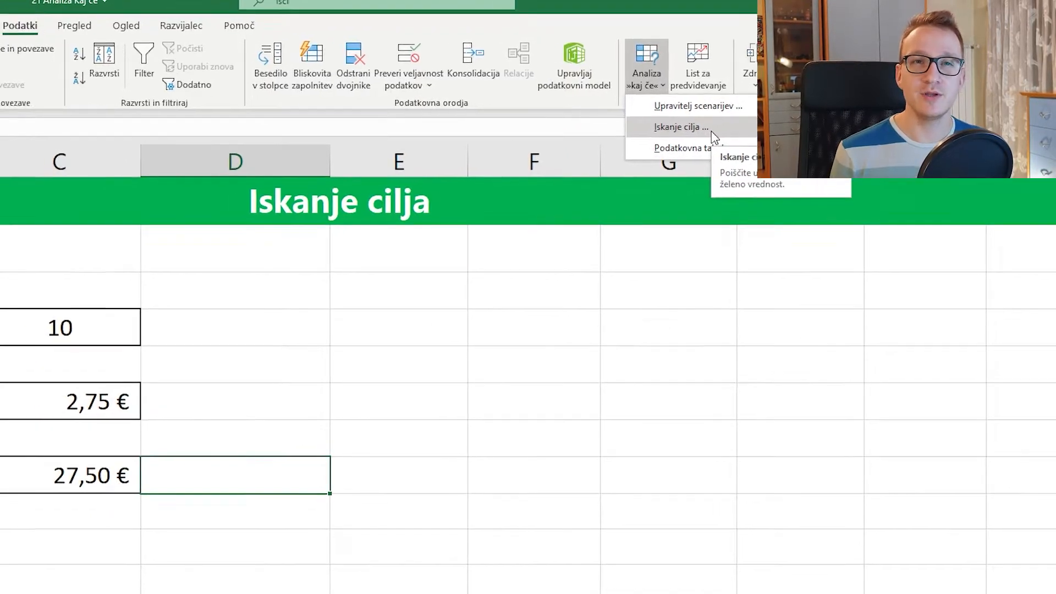
left_click(674, 138)
left_click_drag(610, 421, 618, 341)
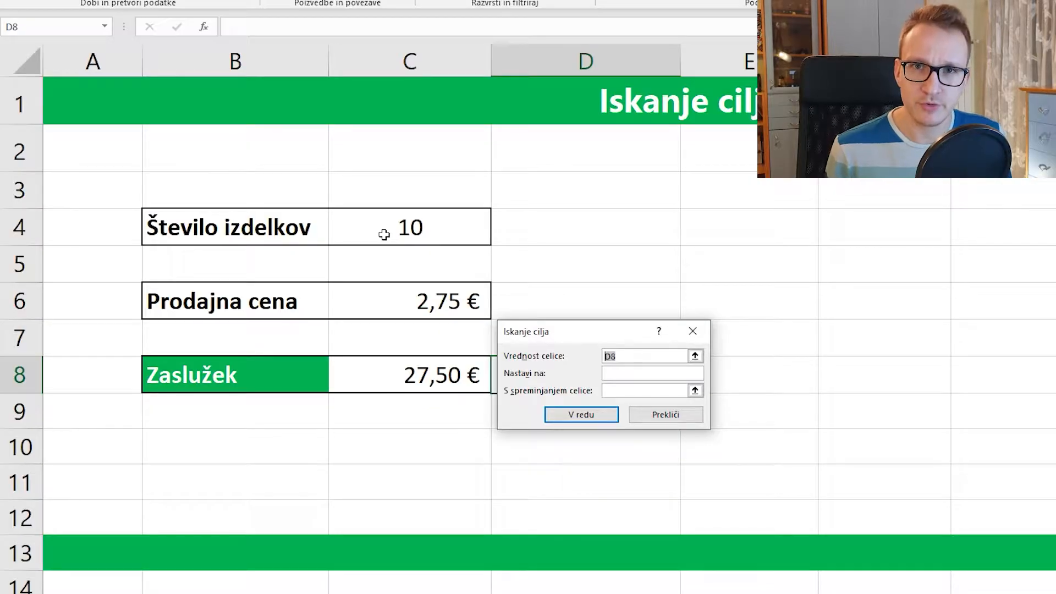
left_click(696, 357)
left_click(443, 375)
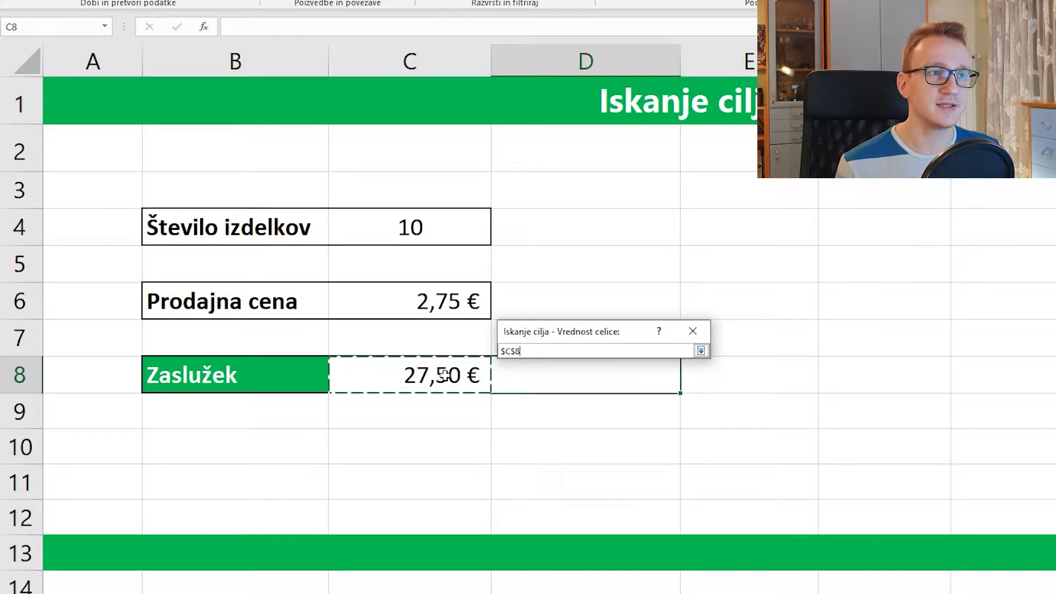
left_click(701, 351)
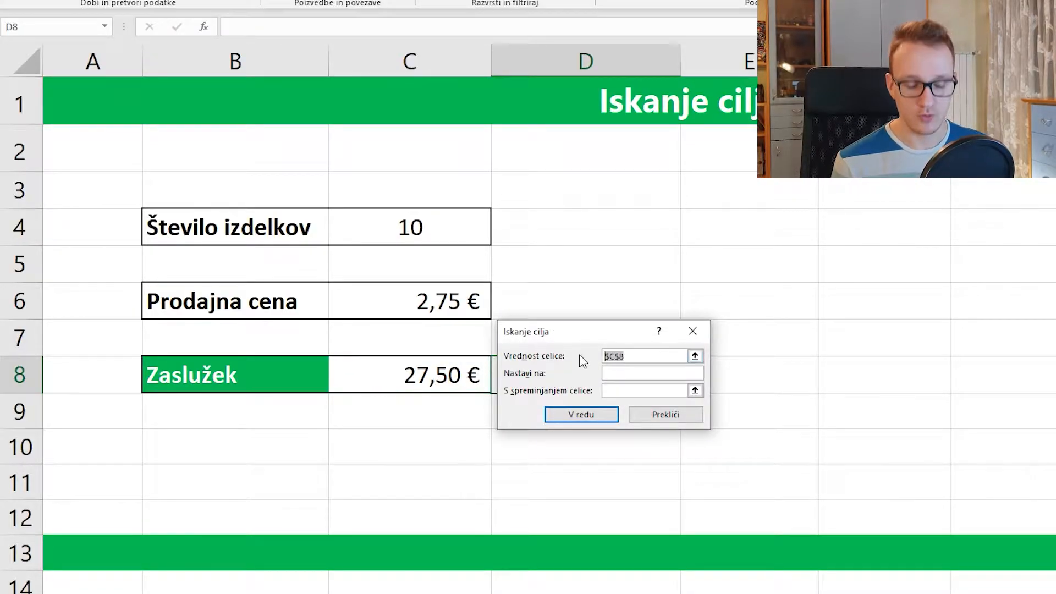
key("BackSpace")
left_click(467, 379)
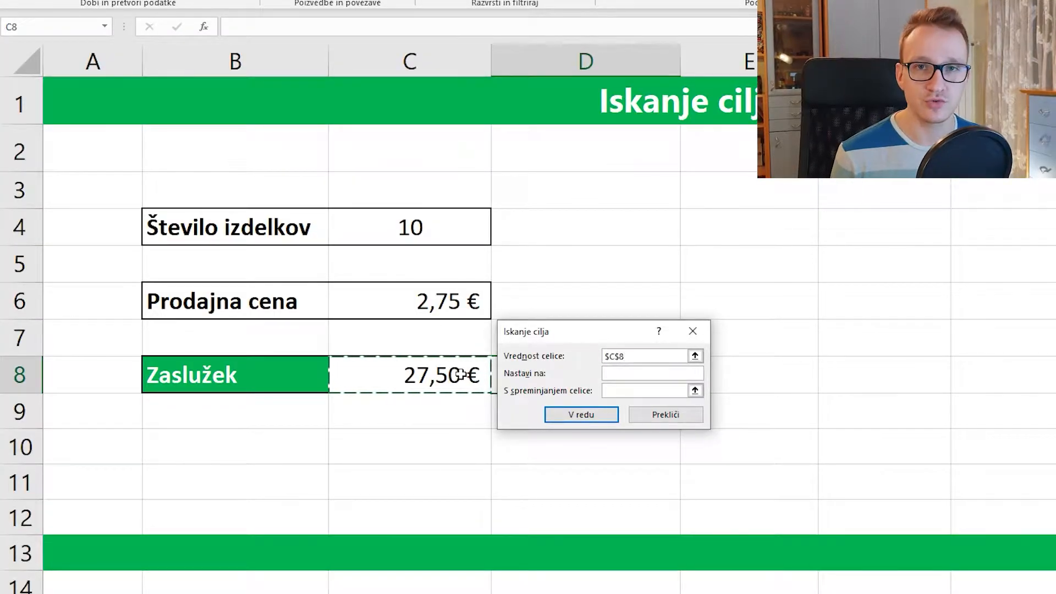
- Run the Goal Seek with a target value of 500 by changing cell C4, and accept the solution
left_click(630, 375)
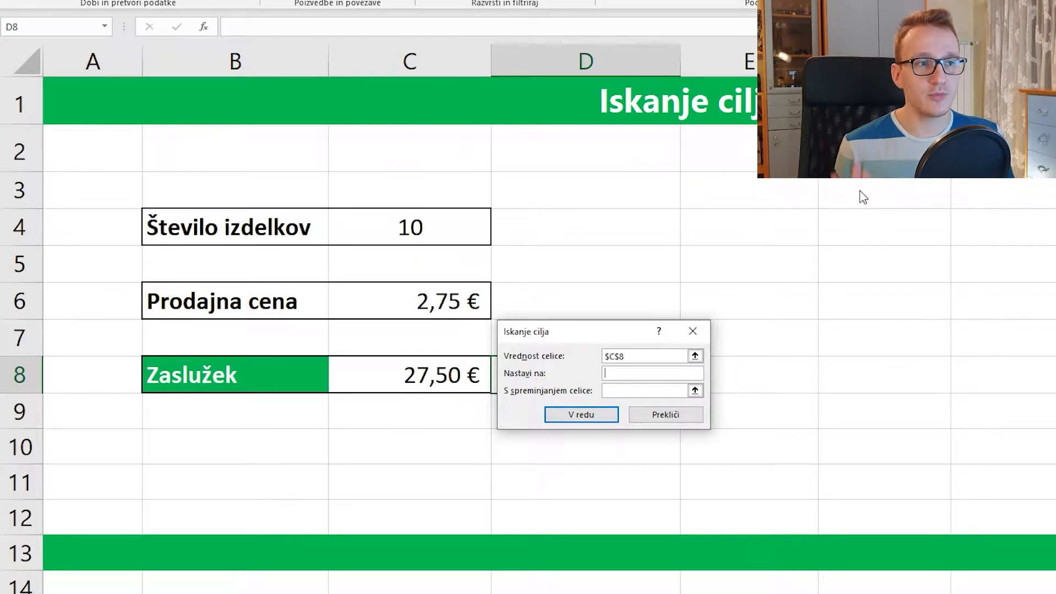
type("500")
left_click(633, 391)
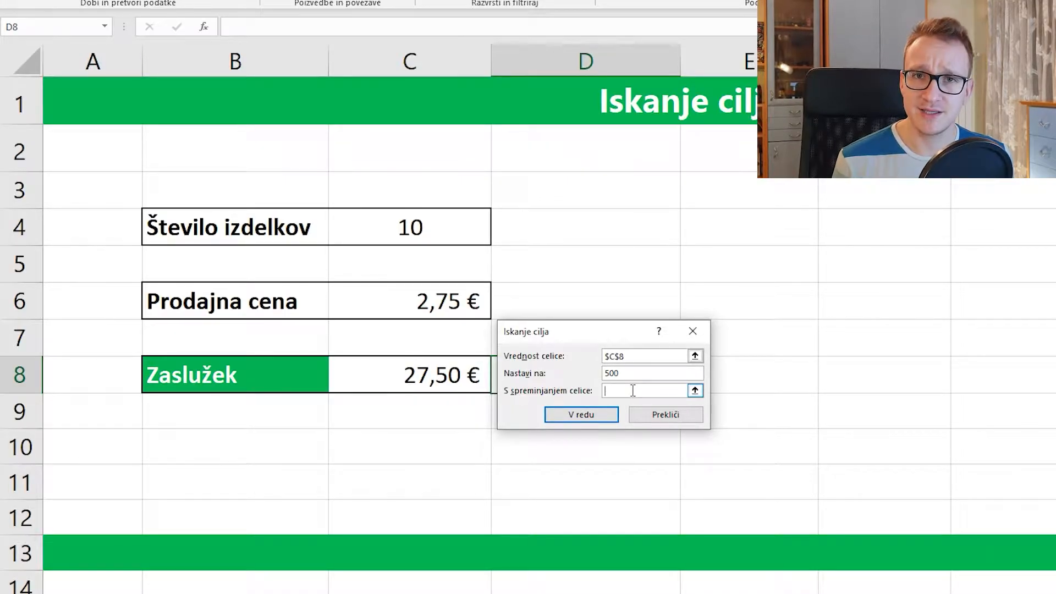
left_click(419, 223)
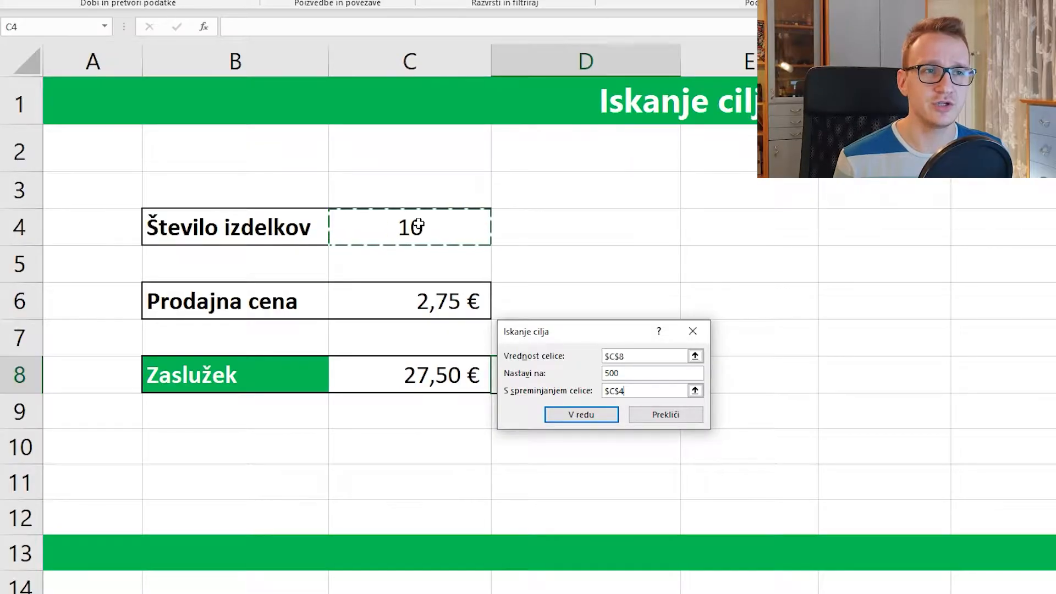
left_click(592, 418)
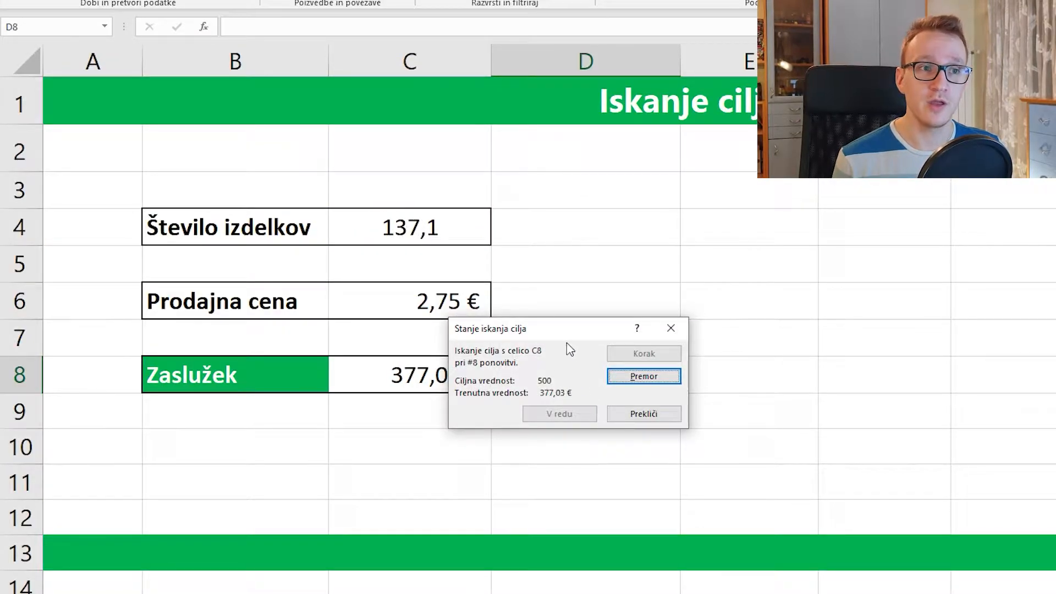
left_click_drag(569, 337, 637, 312)
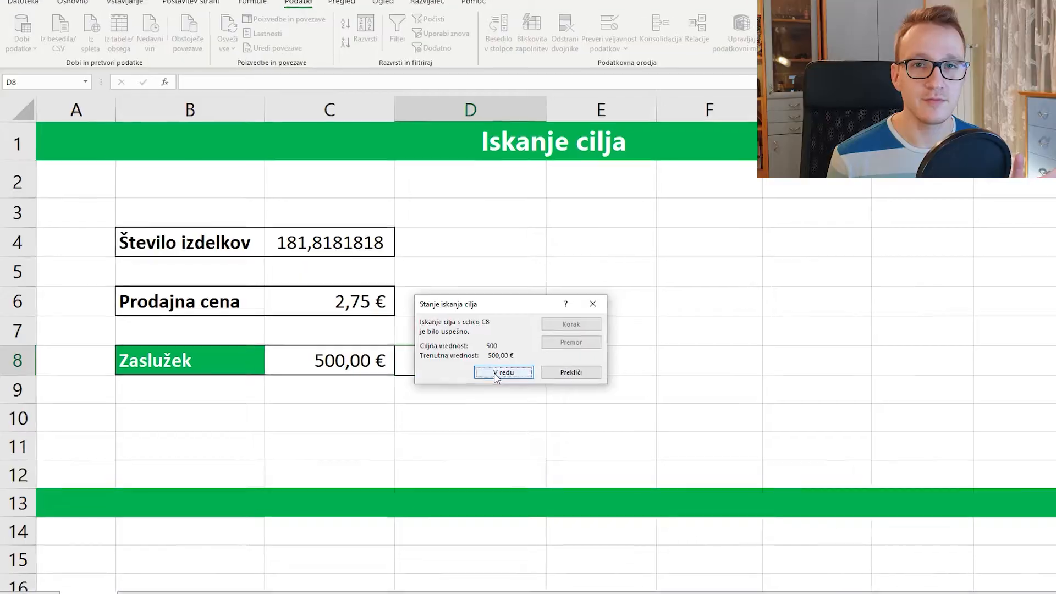
left_click(627, 390)
- Replace the number of products in cell C4 with 100
left_click(325, 246)
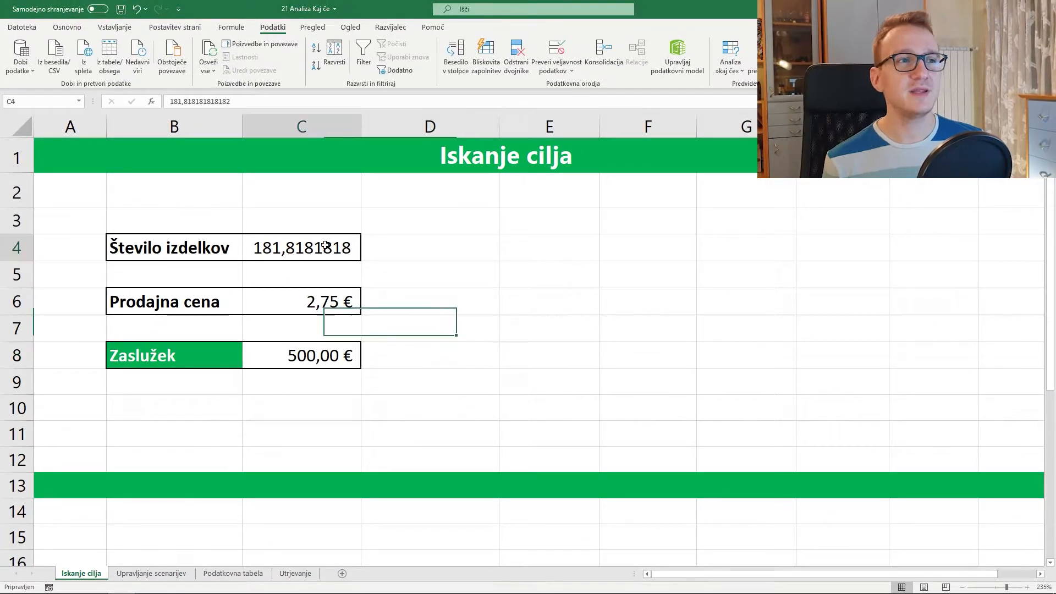
type("100")
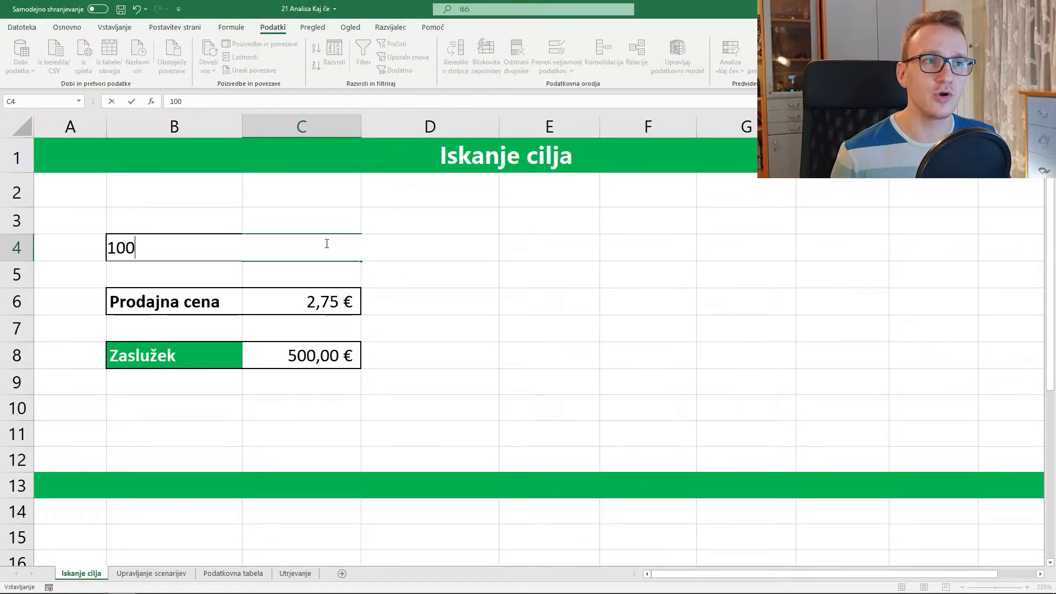
key("Return")
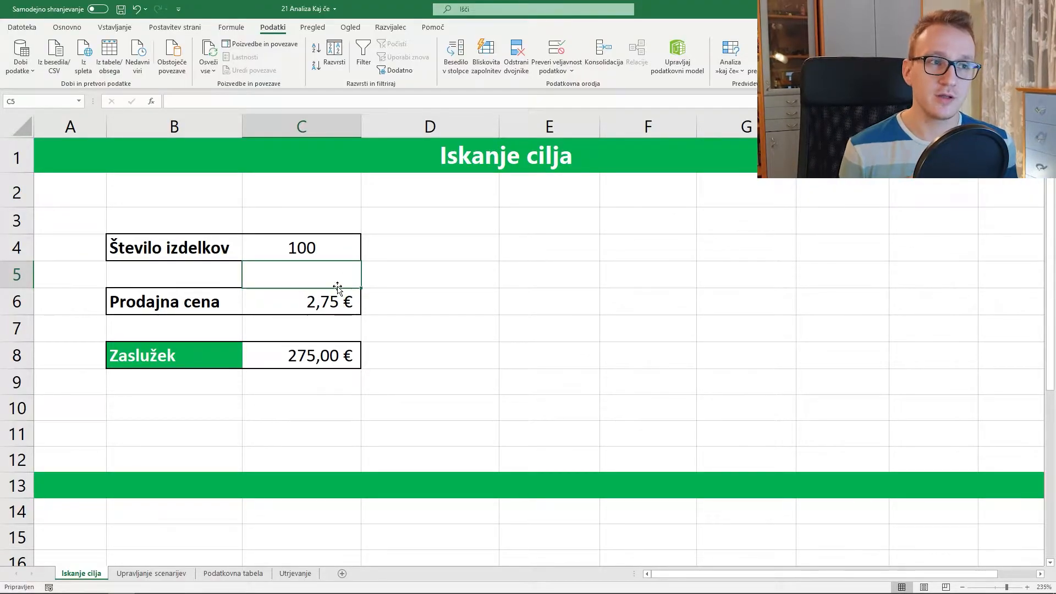
- Run a Goal Seek that brings Zaslužek in C8 to 500 by changing Prodajna cena in C6, and discard the solution
left_click(351, 342)
left_click(339, 309)
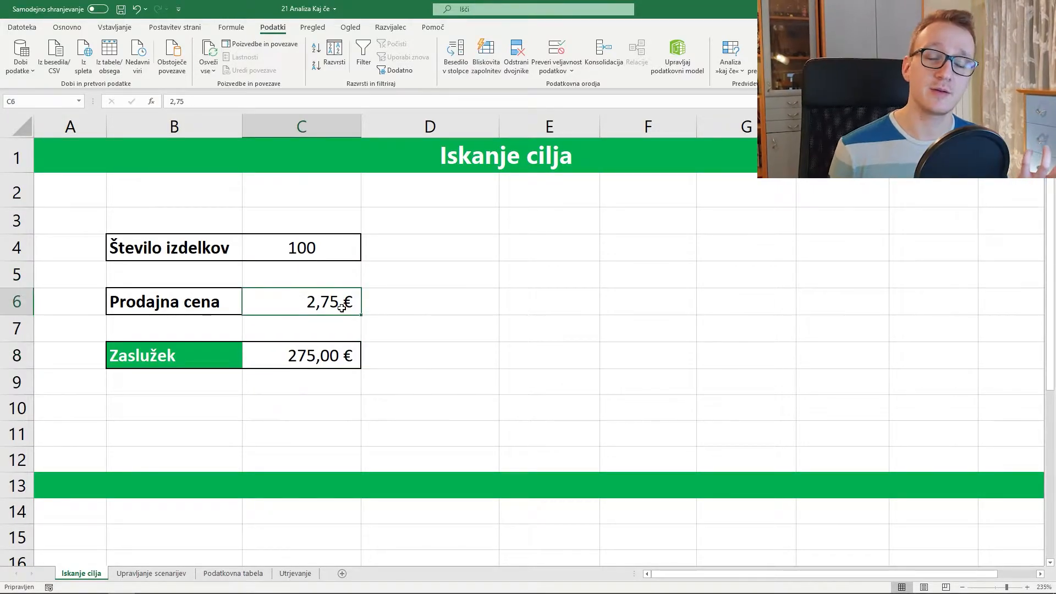
left_click(335, 356)
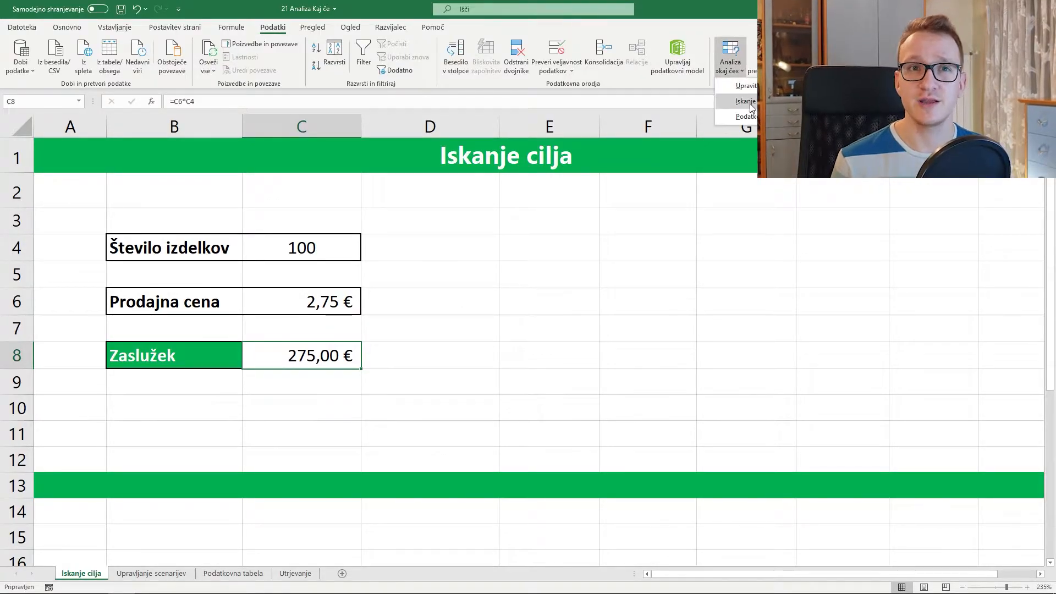
left_click(746, 101)
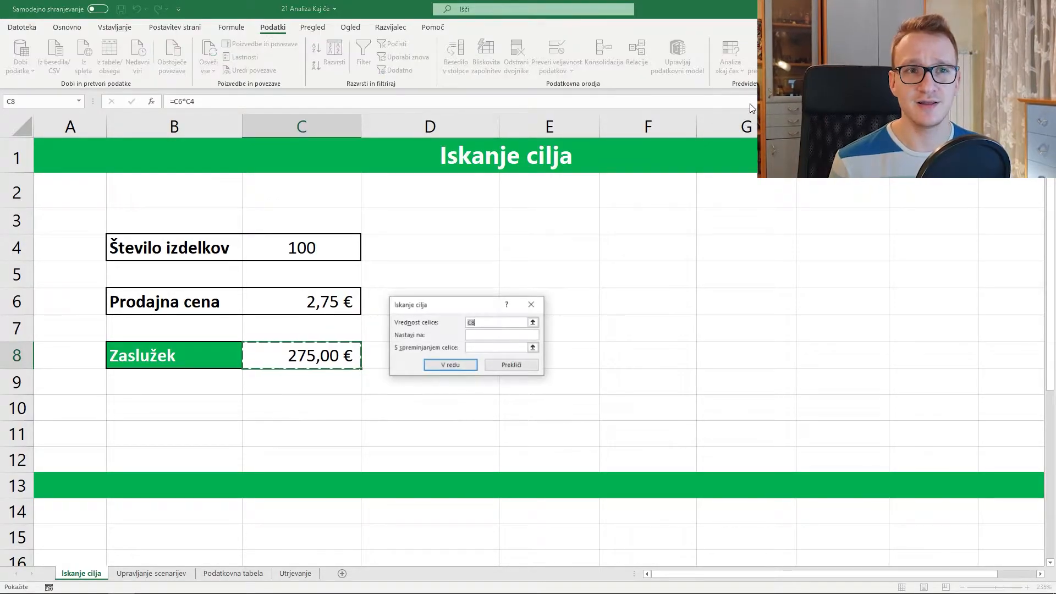
left_click(493, 335)
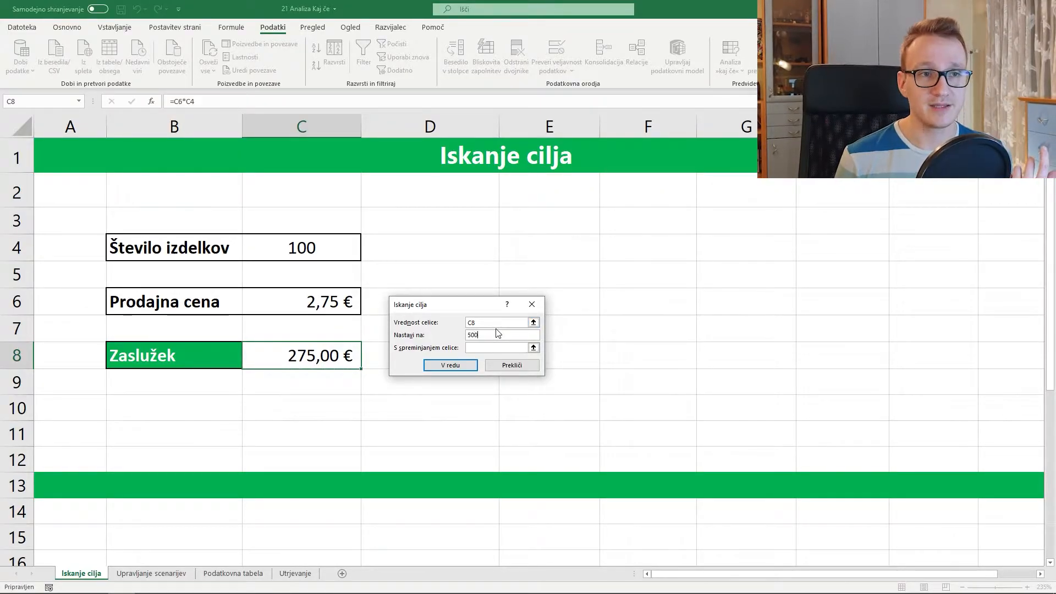
left_click(492, 349)
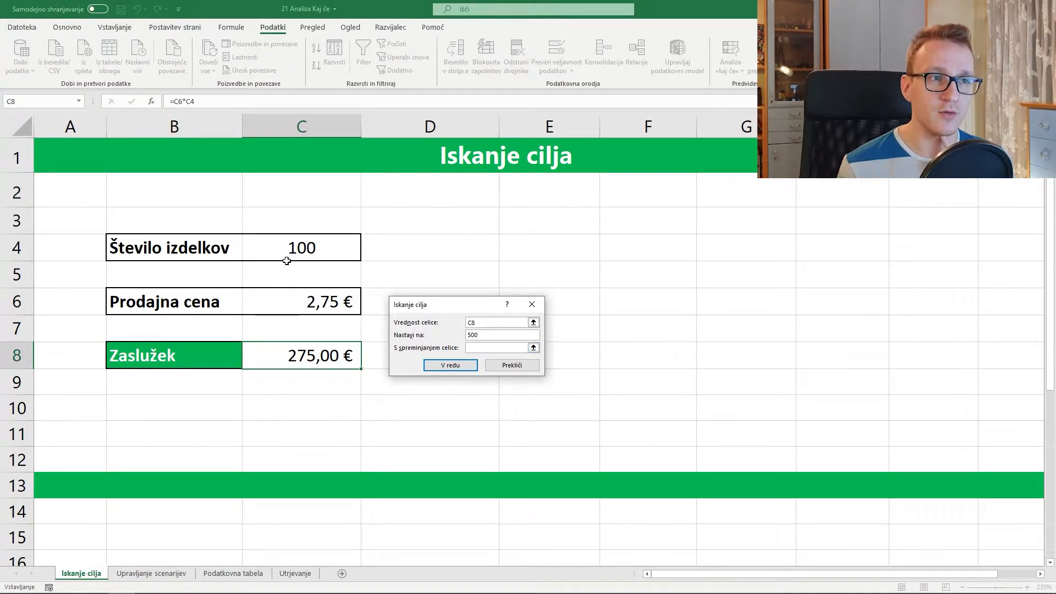
left_click(301, 307)
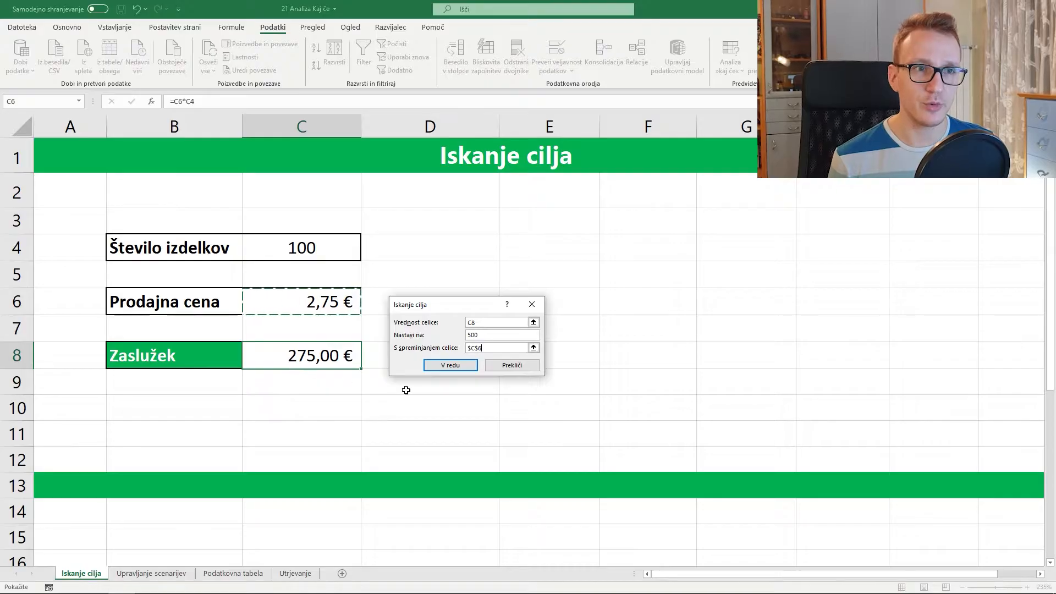
left_click(431, 367)
left_click_drag(443, 300, 456, 302)
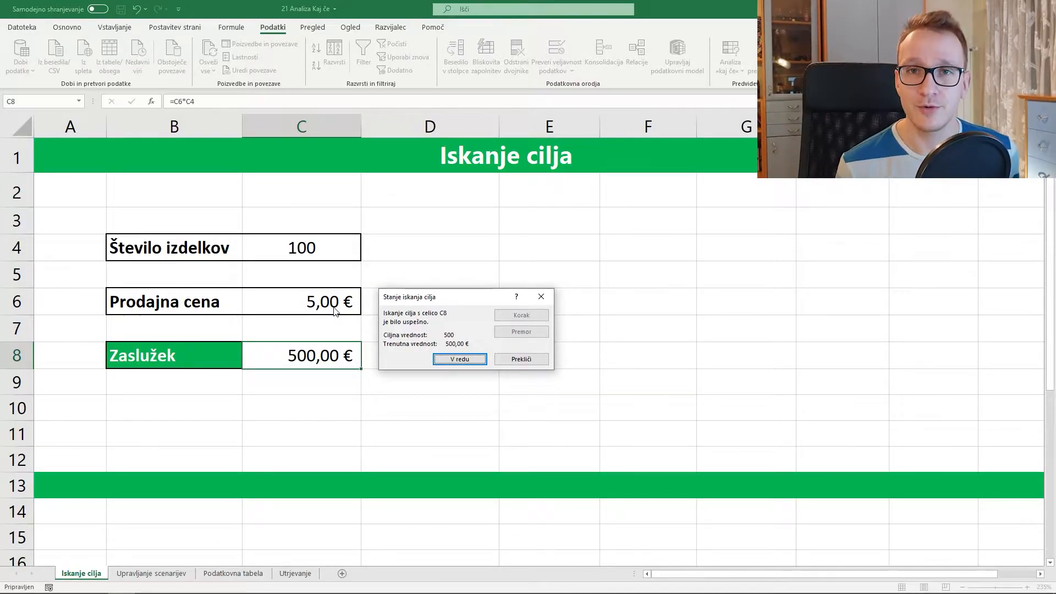
left_click(537, 359)
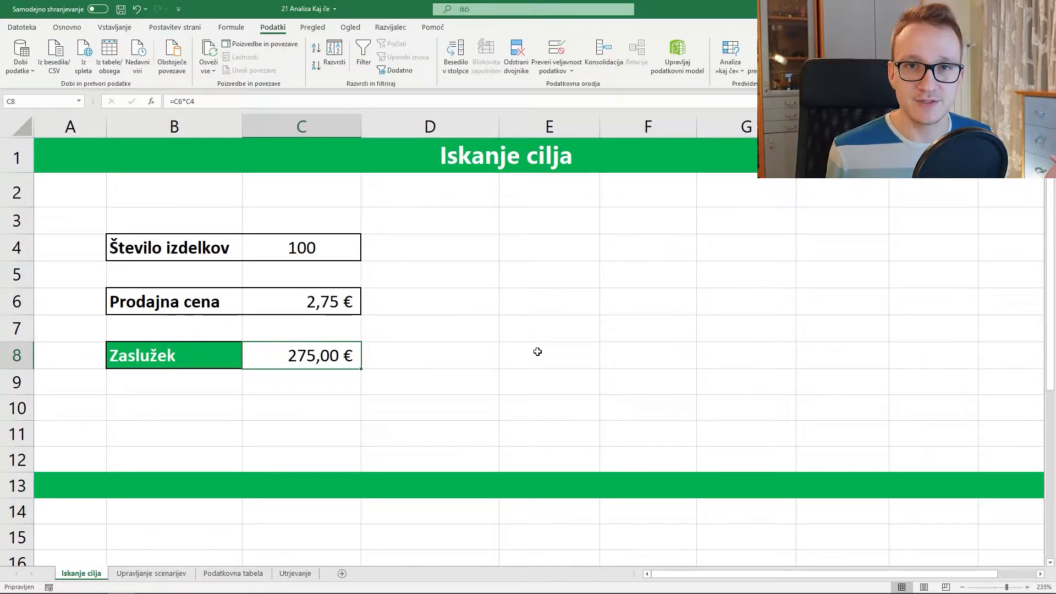
- Calculate Prihodek in cell C19 by multiplying Število izdelkov by Cena with the formula =C17*C18
scroll(517, 329, "down", 5)
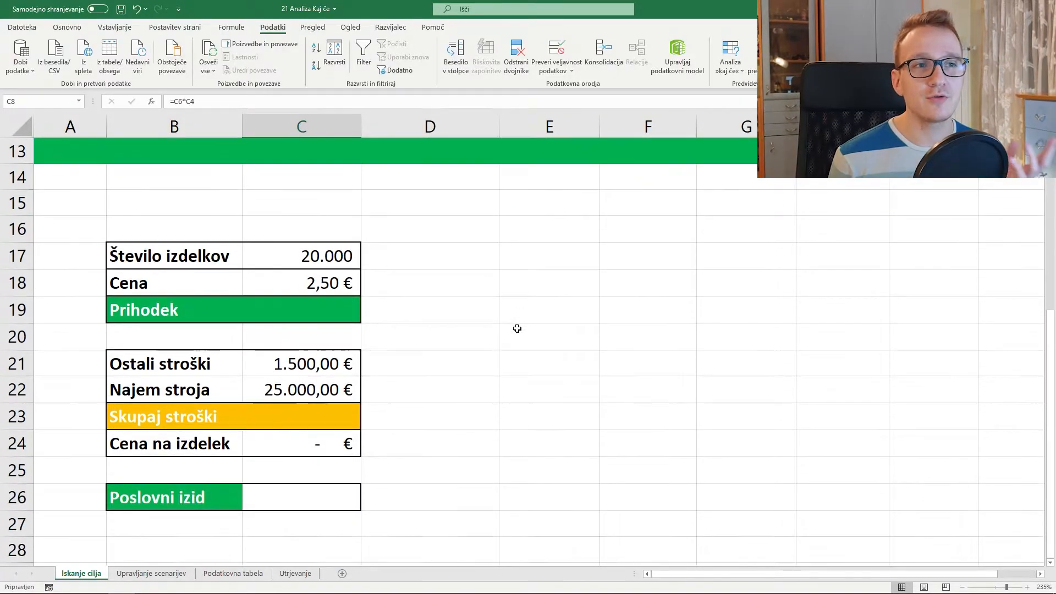
scroll(516, 328, "up", 1)
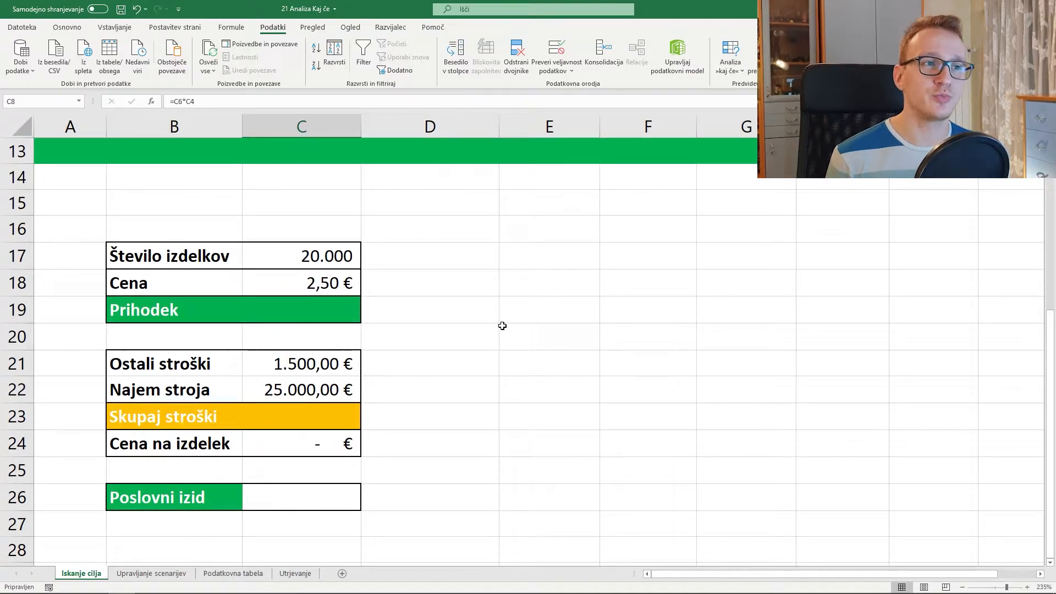
left_click_drag(222, 258, 191, 284)
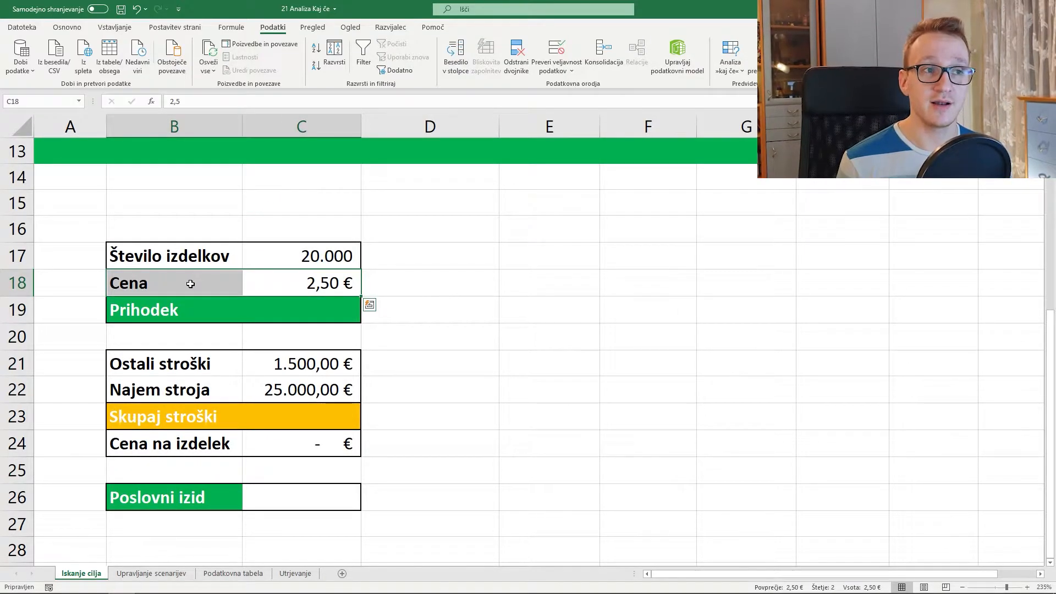
left_click(340, 315)
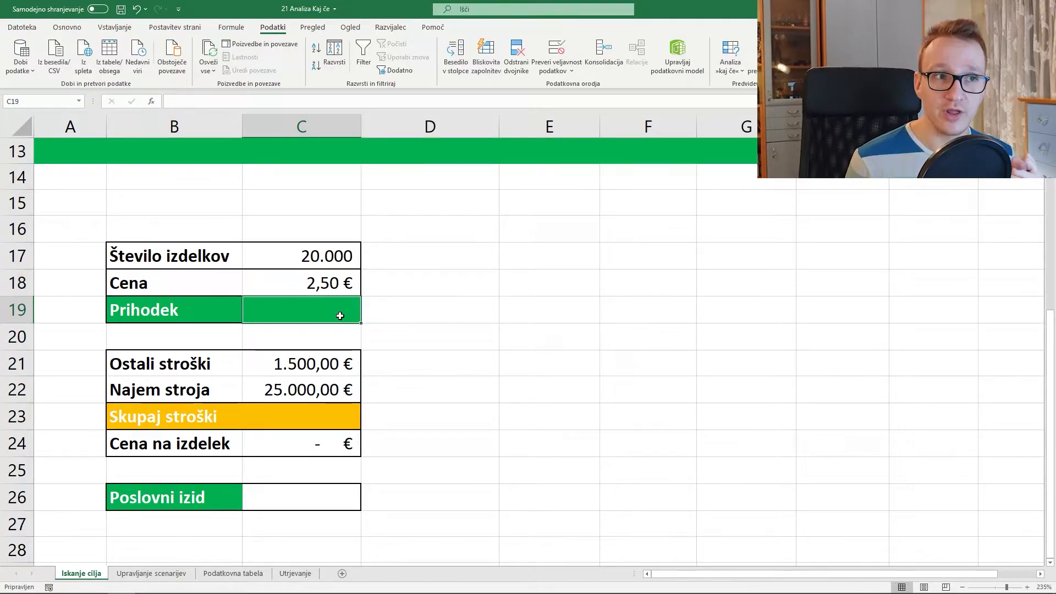
type("=")
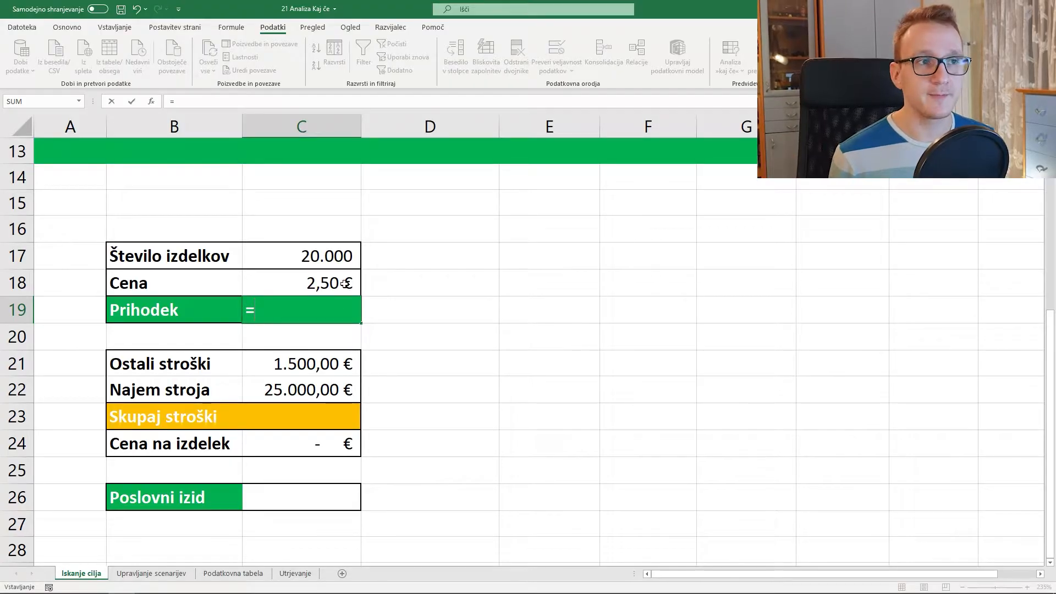
left_click(308, 255)
type("*")
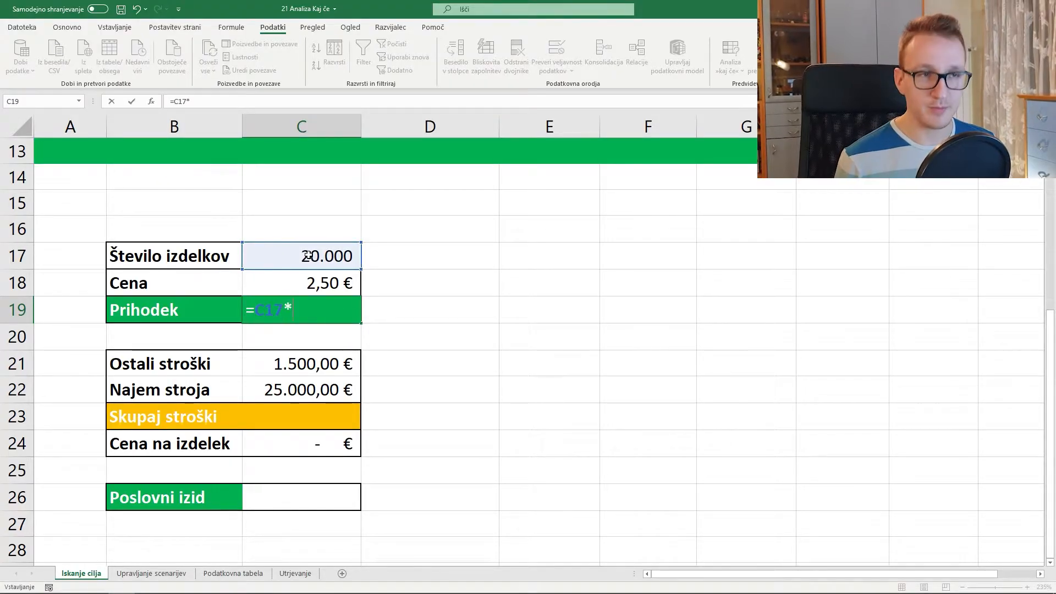
left_click(286, 276)
key("Return")
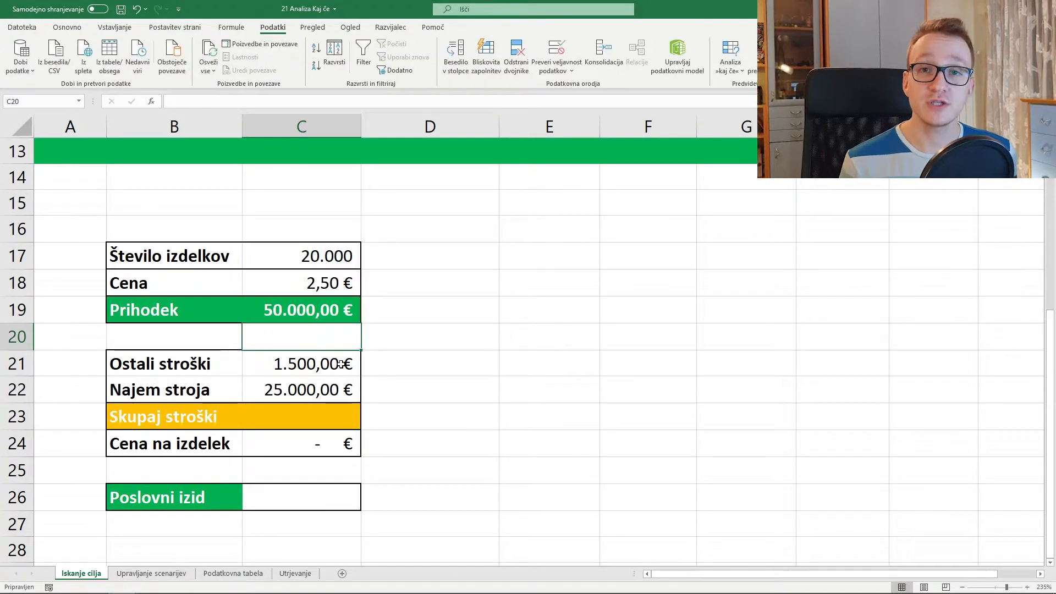
- Calculate Skupaj stroški in cell C23 by adding Ostali stroški and Najem stroja with the formula =C21+C22
left_click_drag(340, 364, 197, 365)
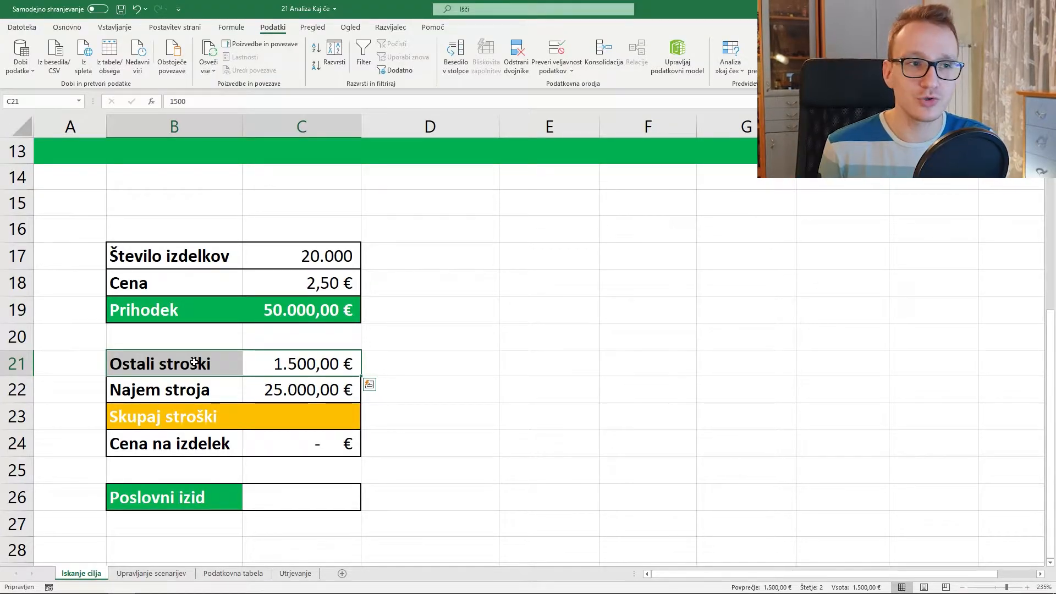
left_click_drag(309, 390, 212, 388)
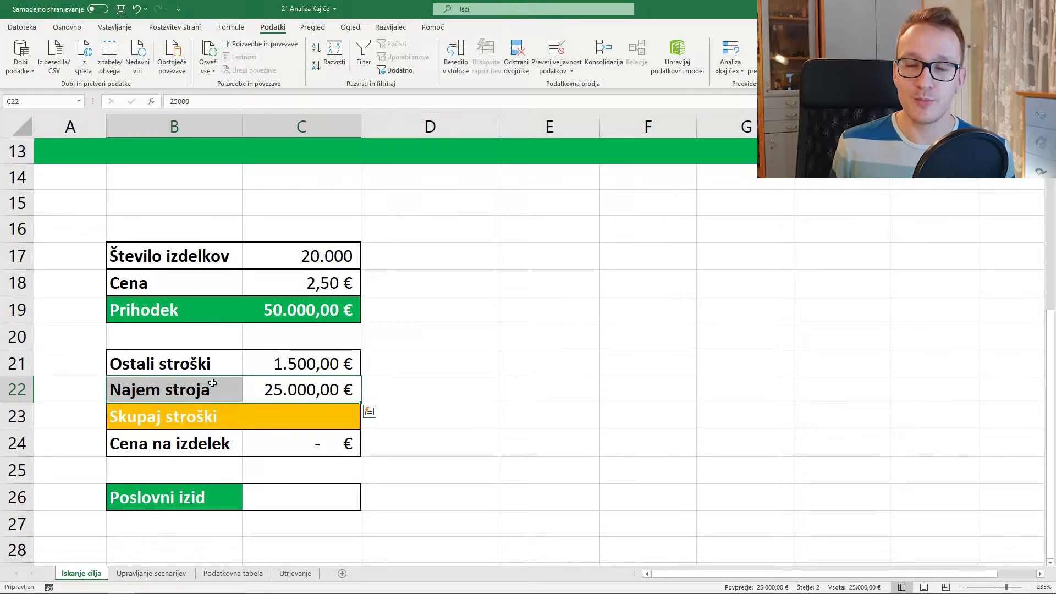
left_click(330, 413)
type("=")
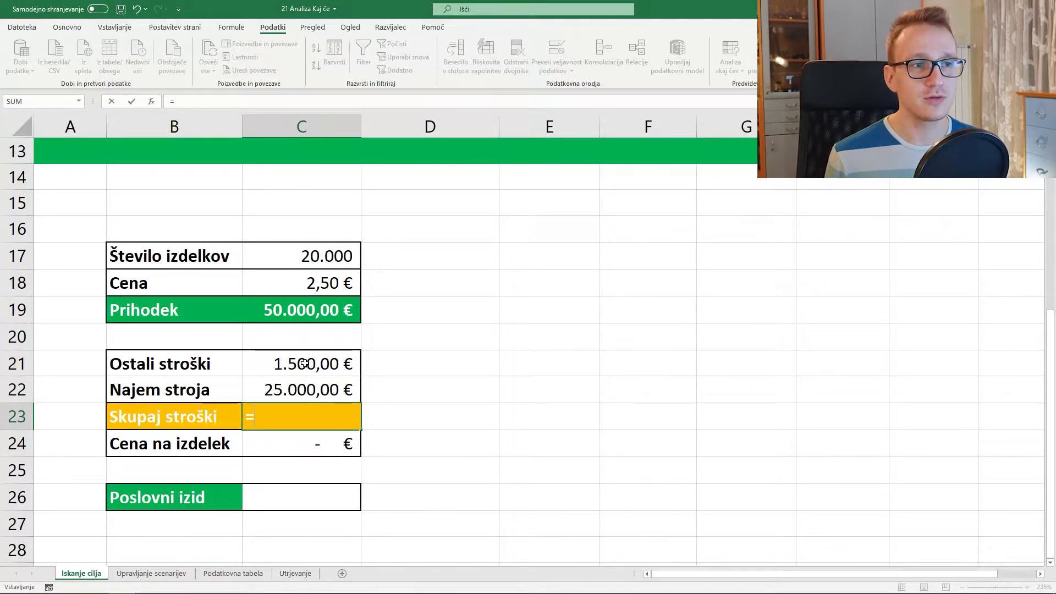
left_click(305, 363)
type("+")
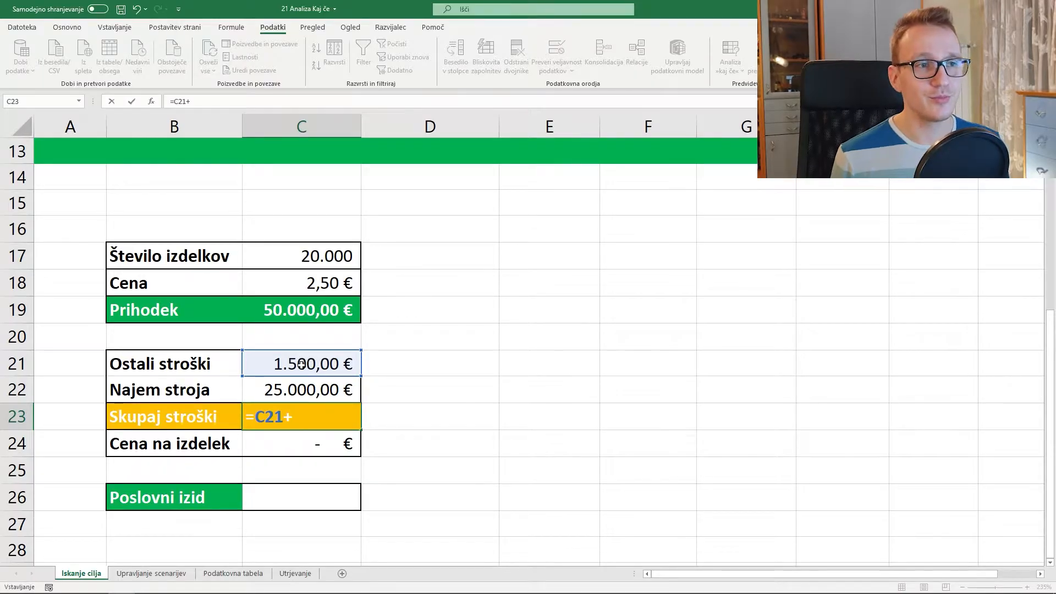
left_click(308, 390)
key("Return")
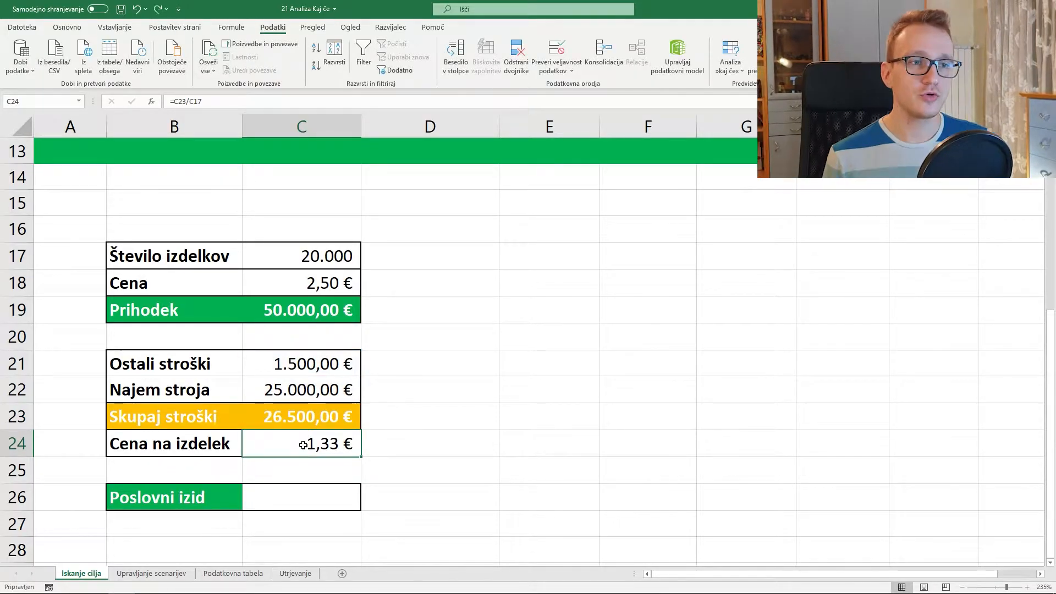
- Inspect the Cena na izdelek formula in C24 and try 1 as Število izdelkov in cell C17
double_click(325, 443)
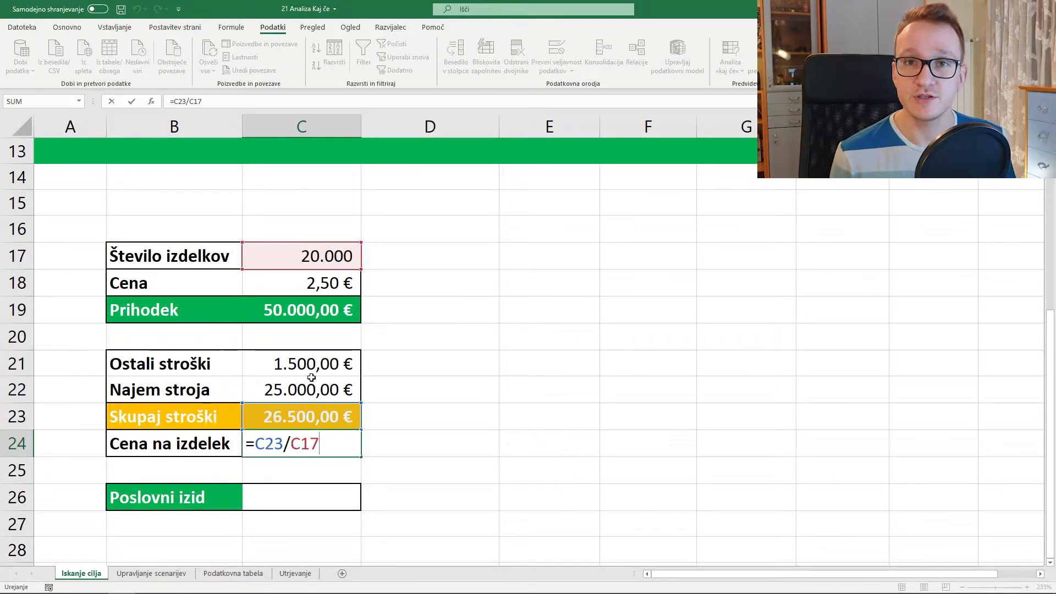
left_click(319, 256)
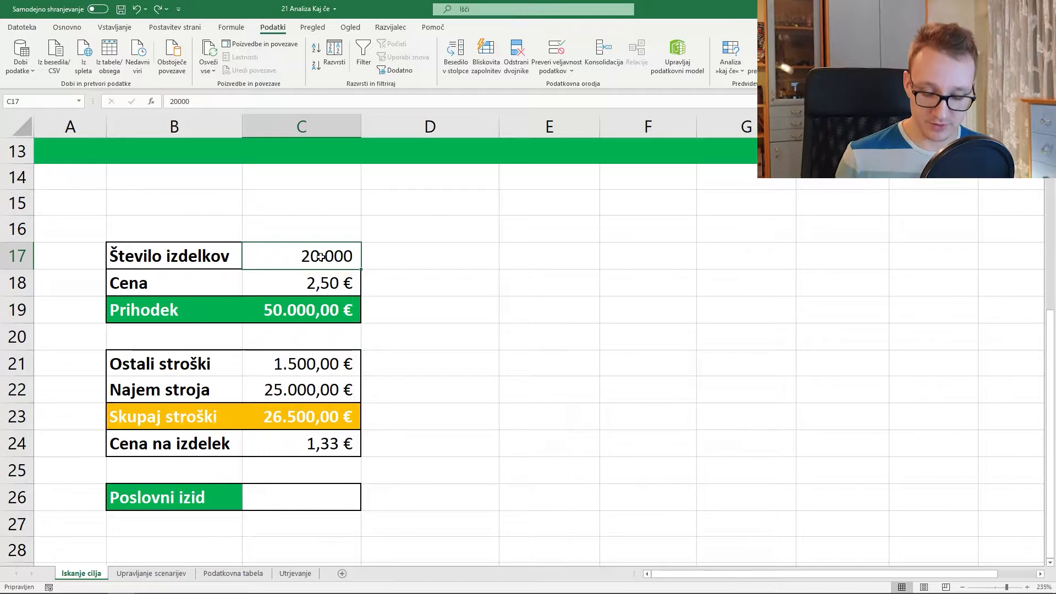
type("1")
key("ctrl+Return")
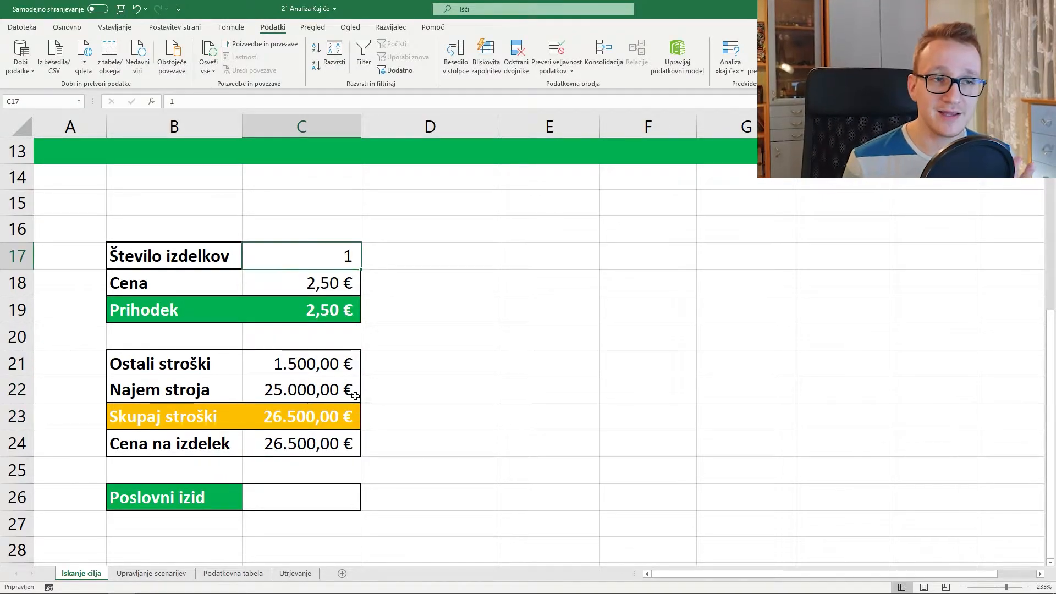
- Review the cost cells above Cena na izdelek and set Število izdelkov in cell C17 to 2
left_click_drag(328, 443, 330, 372)
left_click(331, 253)
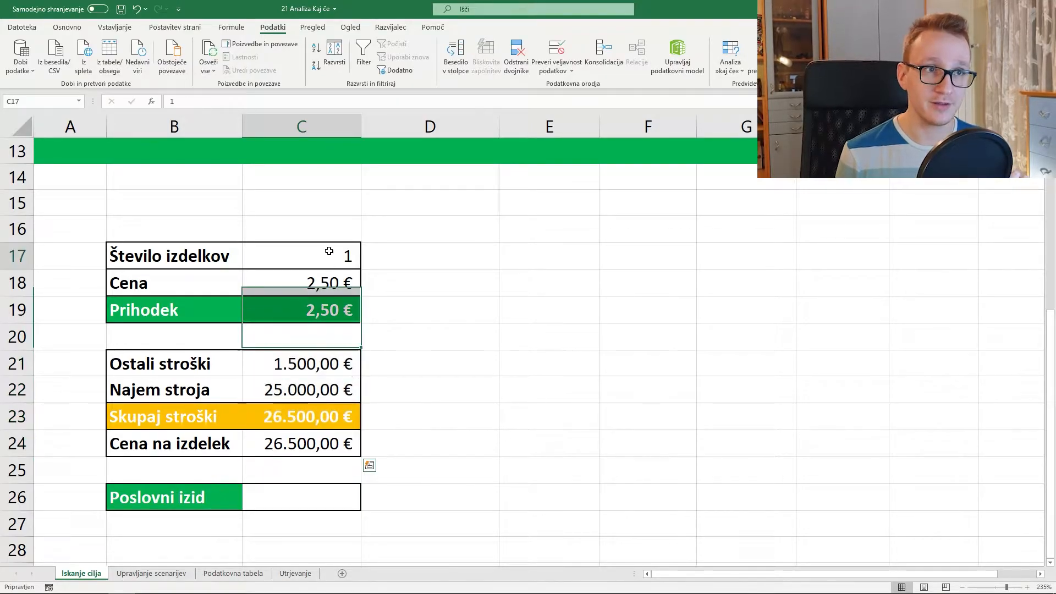
type("2")
key("Return")
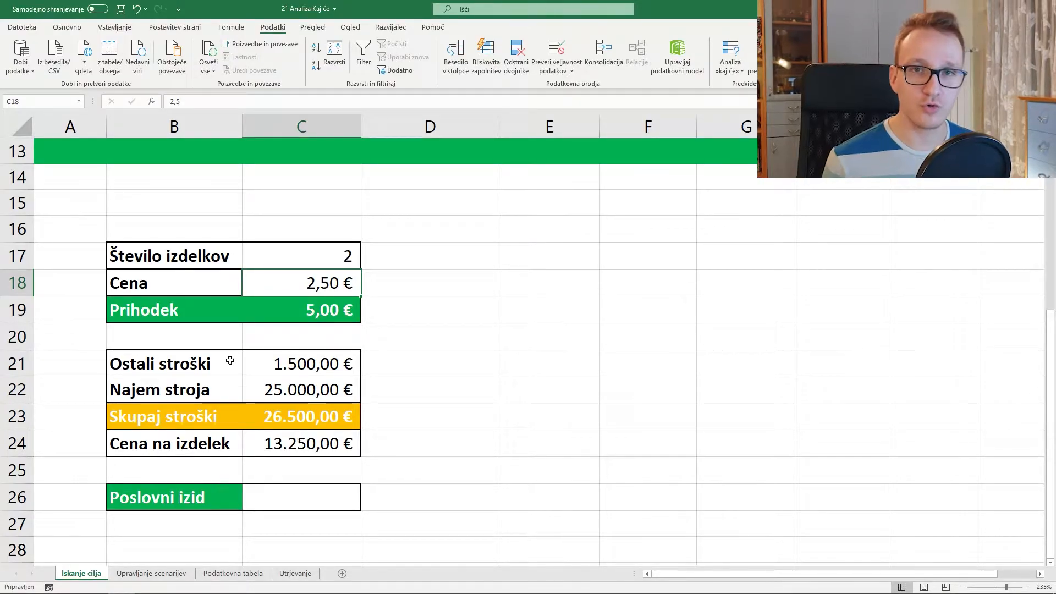
- Calculate Poslovni izid in cell C26 by subtracting Skupaj stroški from Prihodek with the formula =C19-C23
left_click(331, 500)
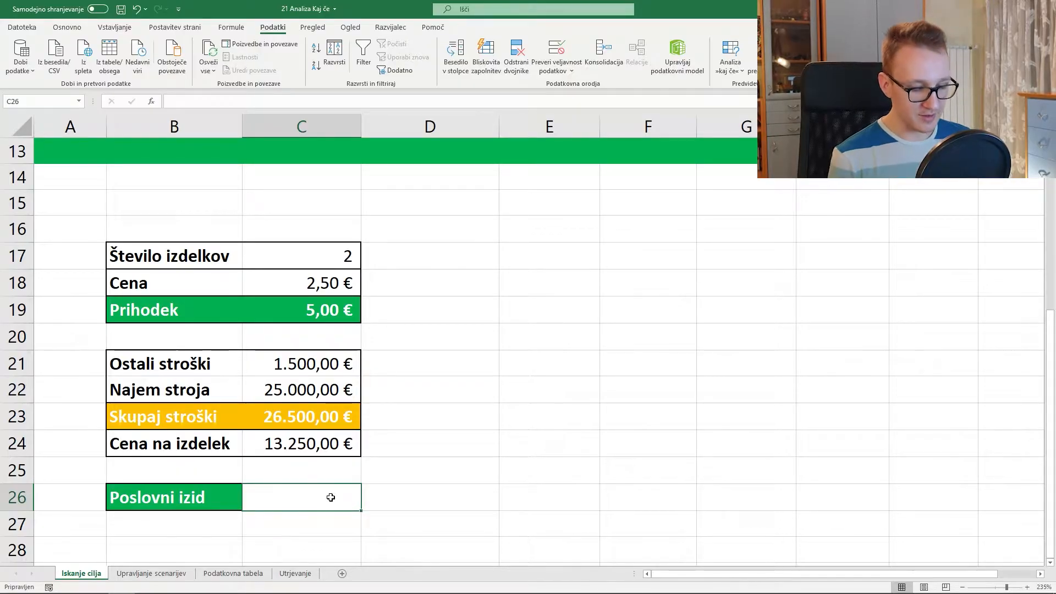
type("=")
left_click(307, 304)
type("-")
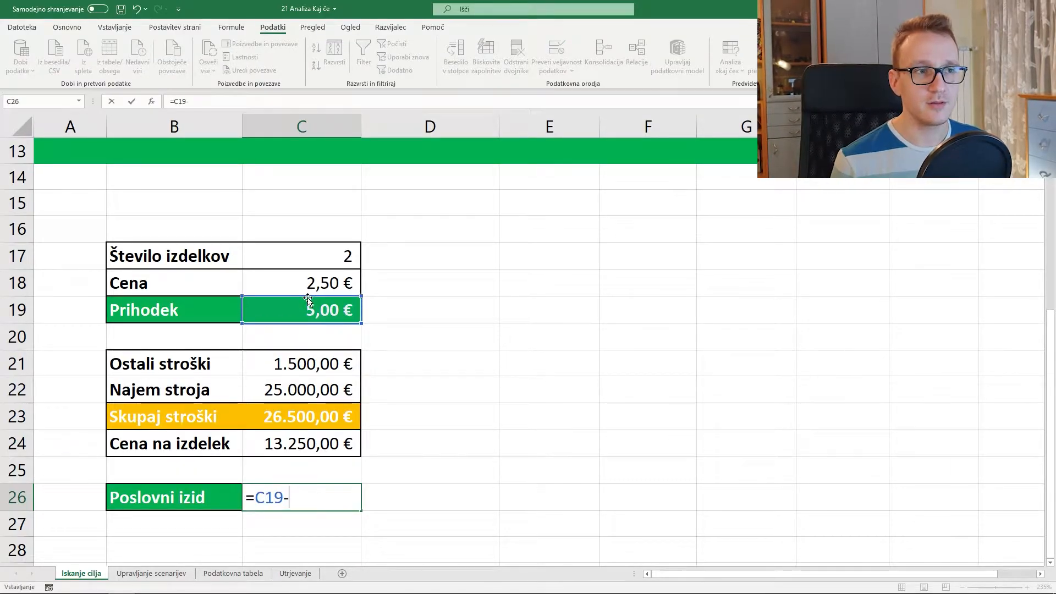
left_click(333, 421)
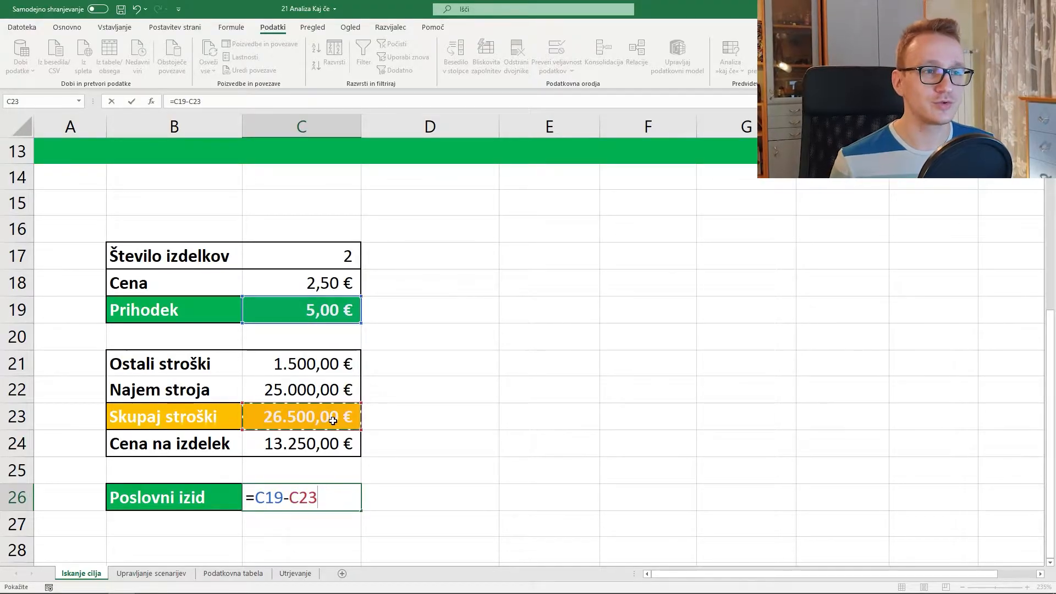
key("Return")
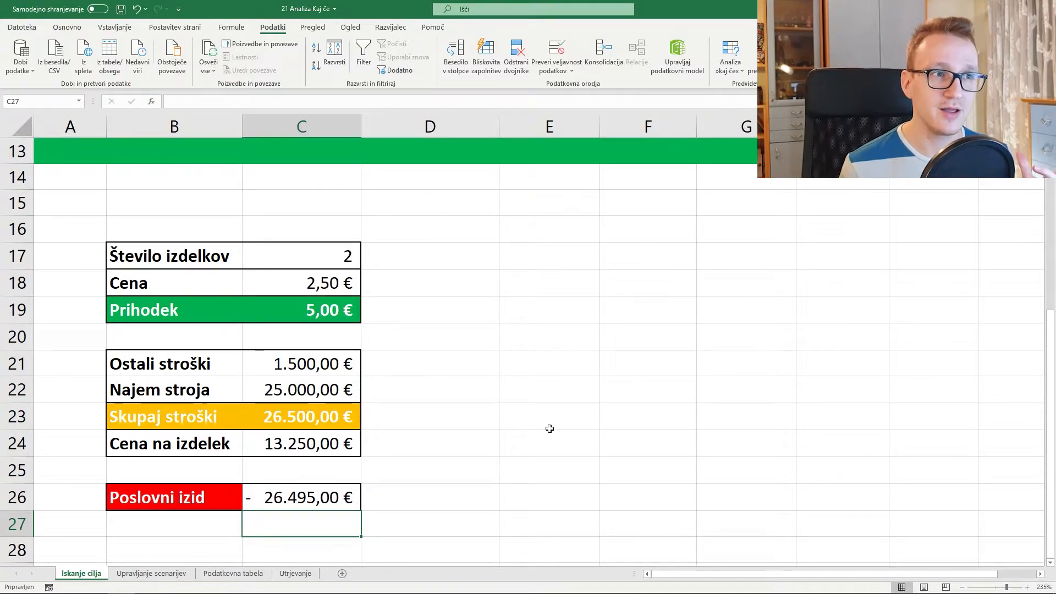
- Use Goal Seek to bring Poslovni izid in C26 to 0 by changing Število izdelkov in C17, and keep the solution
left_click(334, 318)
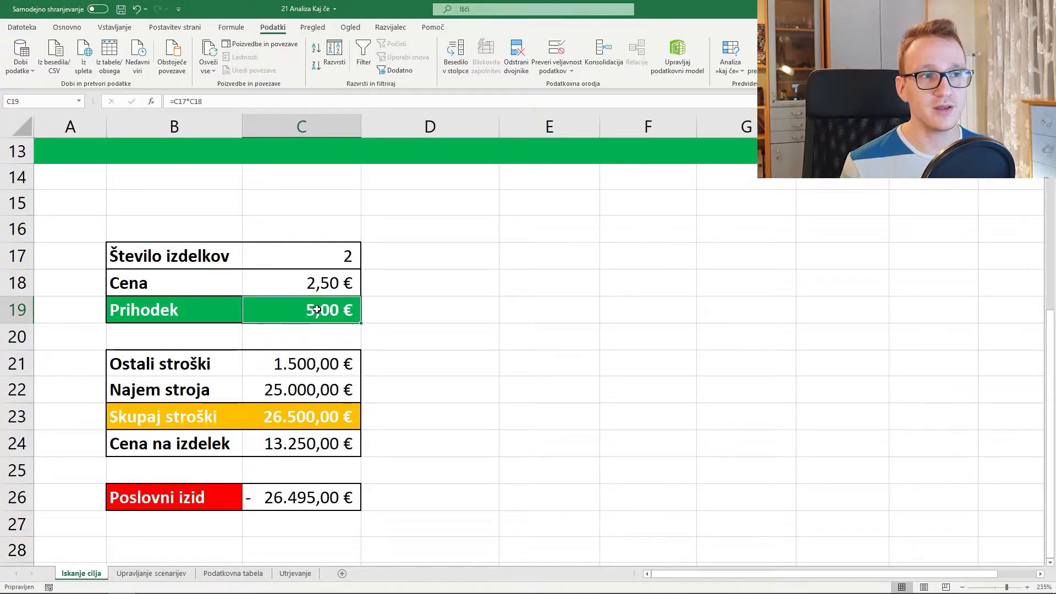
left_click(337, 423)
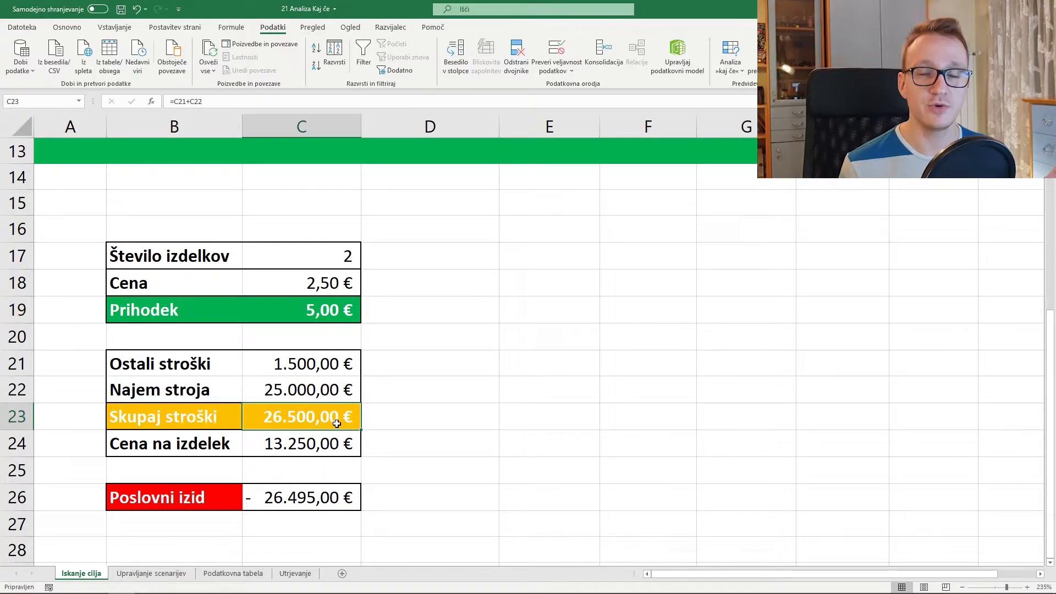
left_click(322, 498)
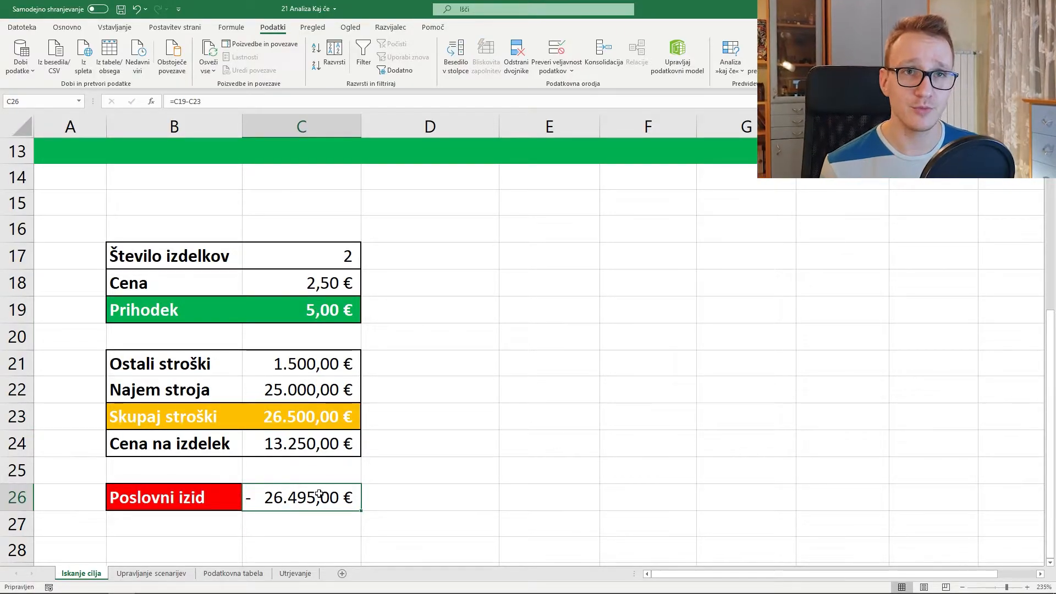
left_click(745, 67)
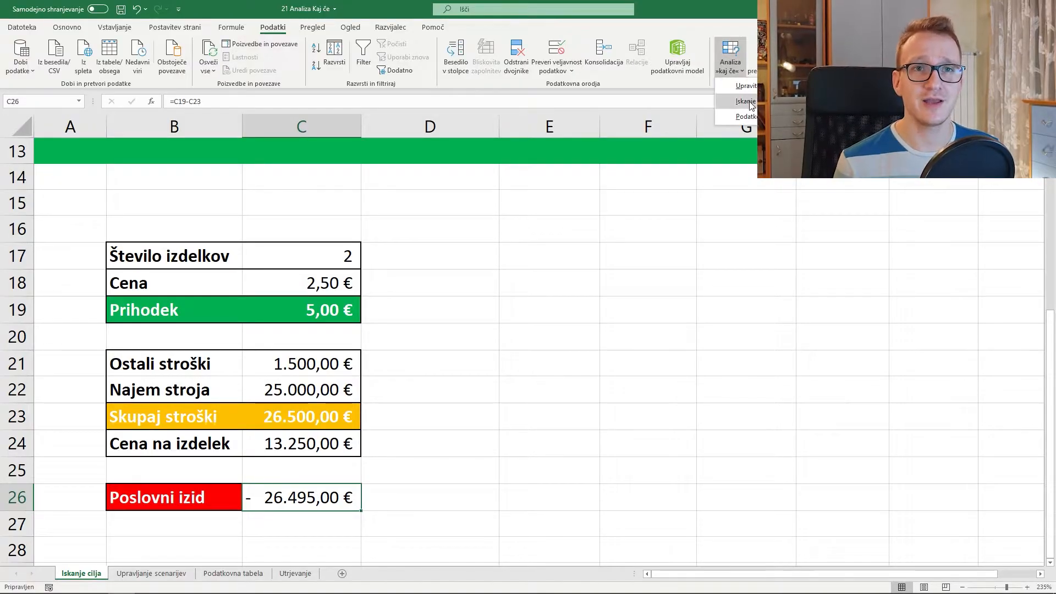
left_click(751, 106)
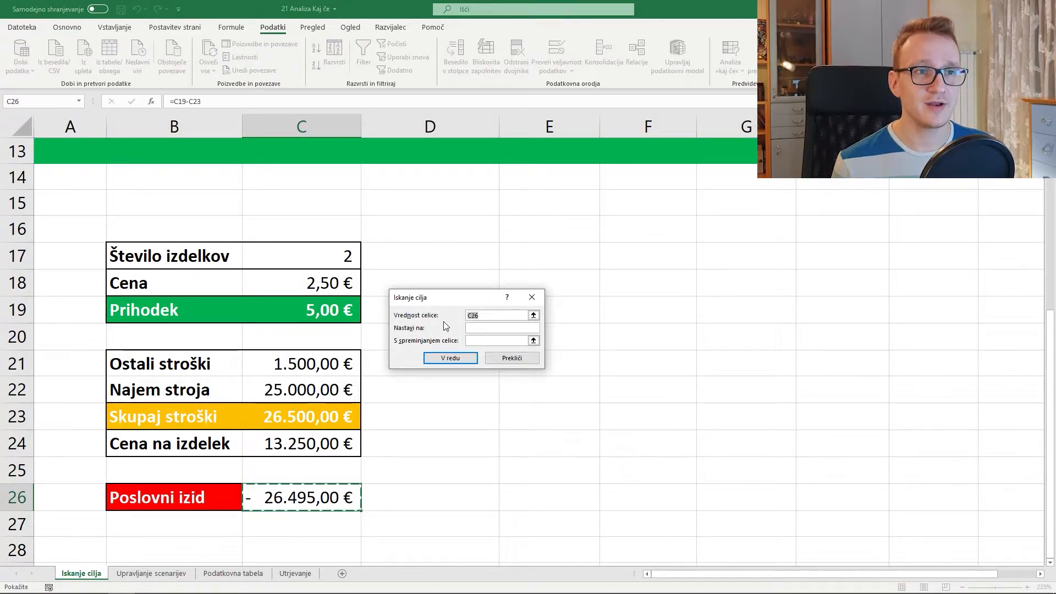
left_click(478, 329)
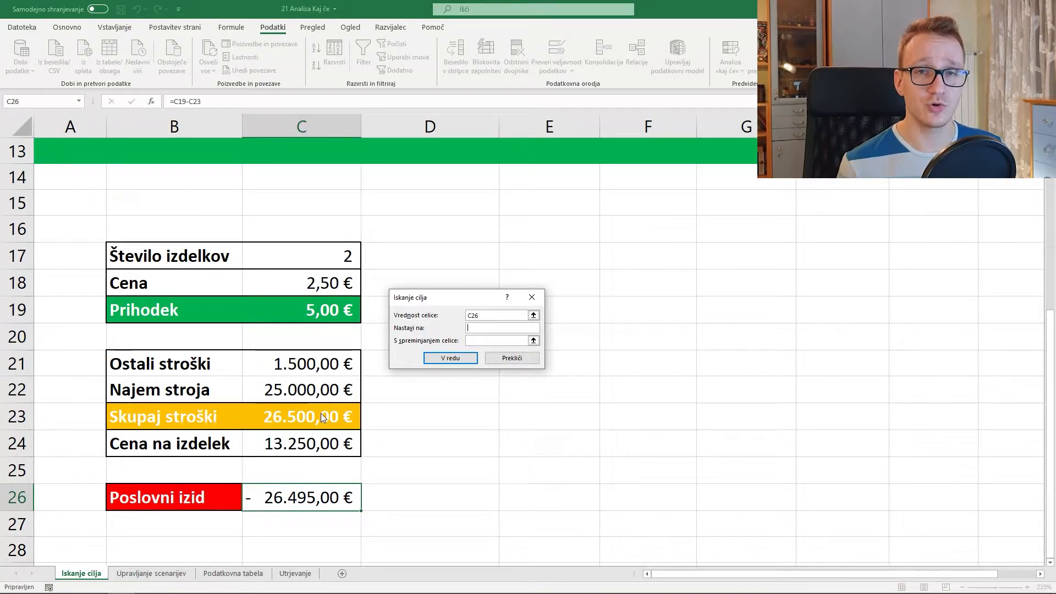
type("0")
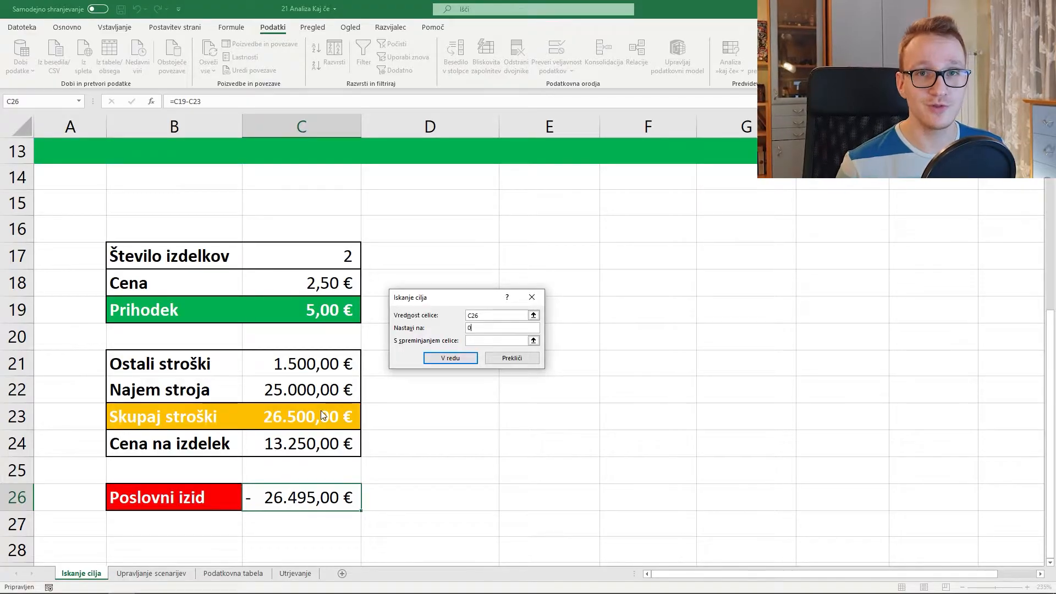
key("Tab")
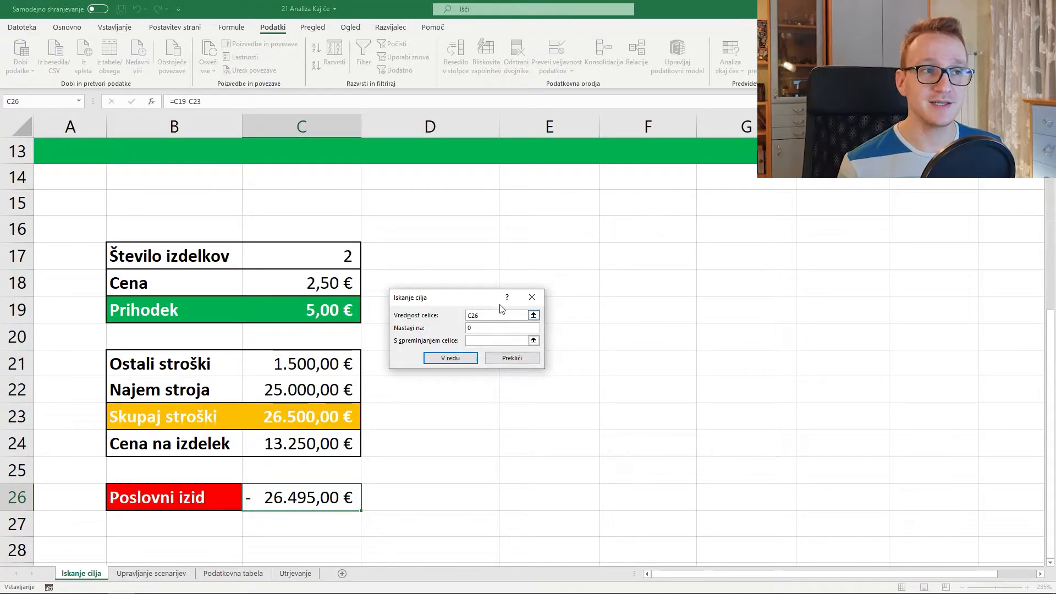
left_click(314, 255)
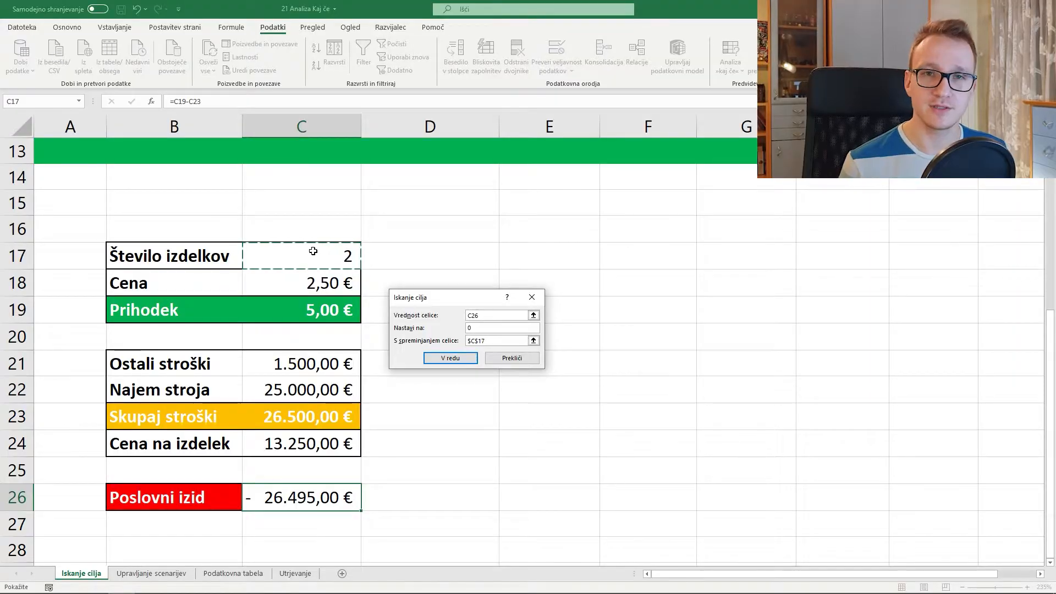
left_click(446, 359)
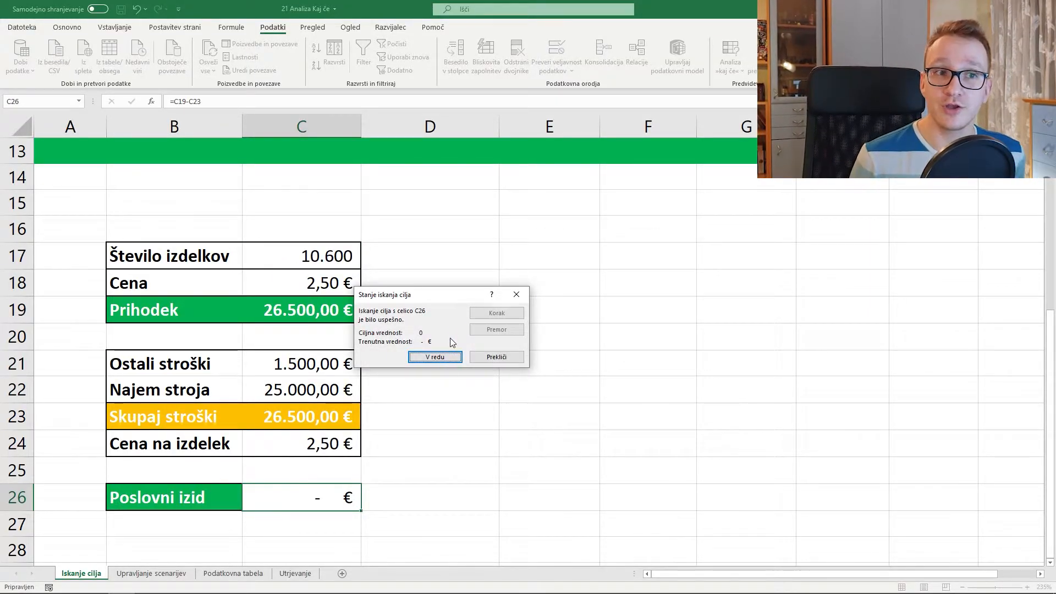
left_click_drag(453, 300, 480, 296)
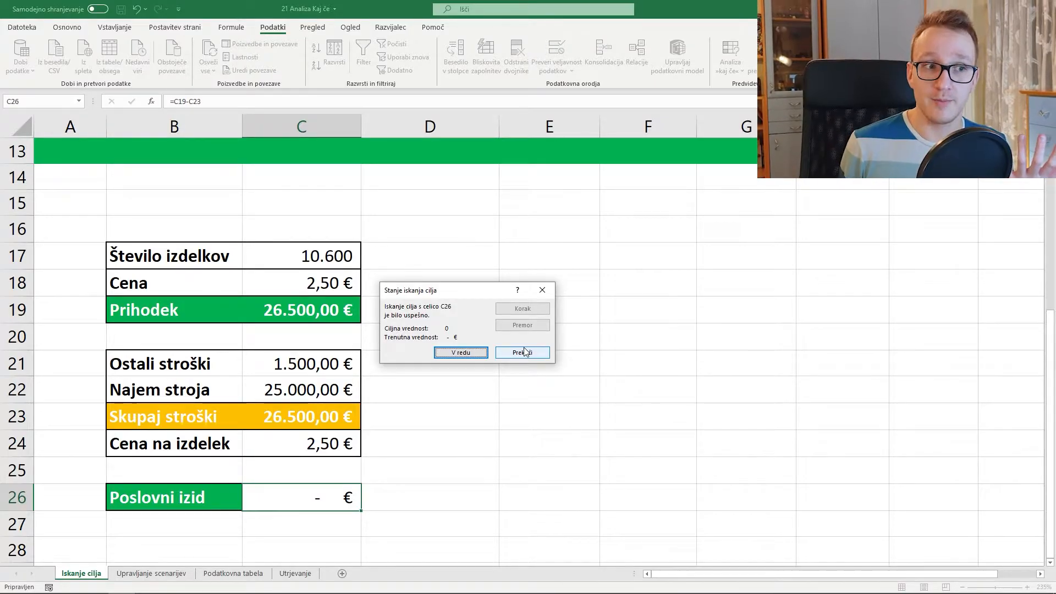
left_click(452, 351)
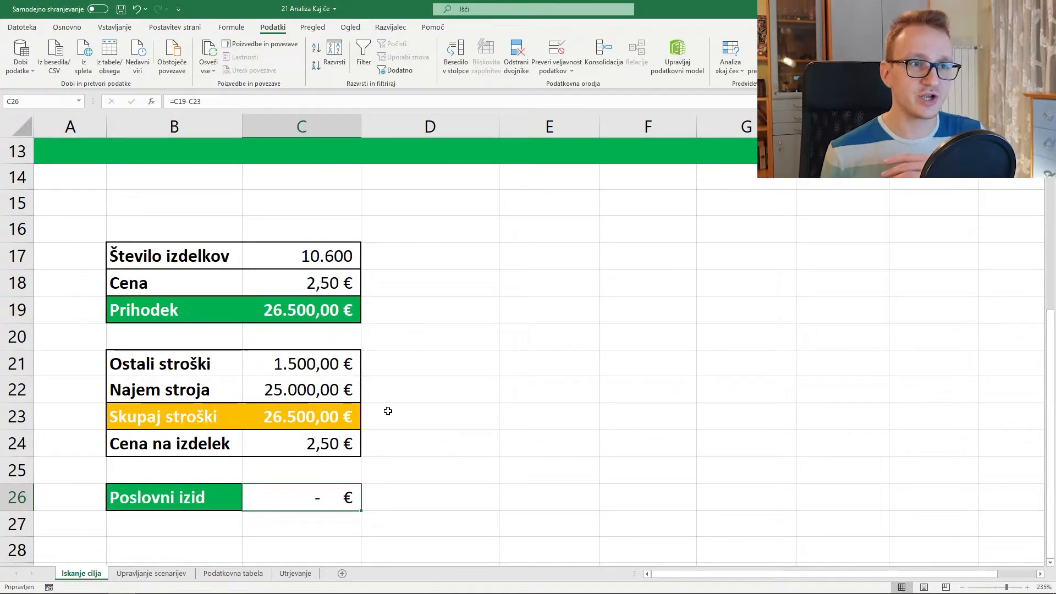
- Use Goal Seek to bring Cena na izdelek in C24 to 0,5 by changing Število izdelkov in C17, and keep the solution
left_click(326, 437)
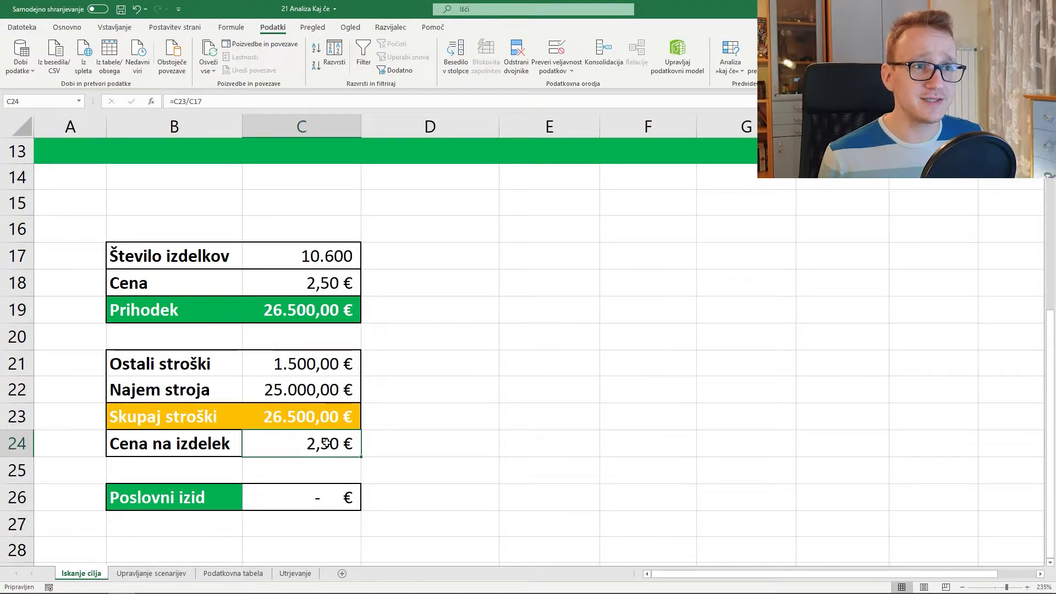
left_click(329, 282)
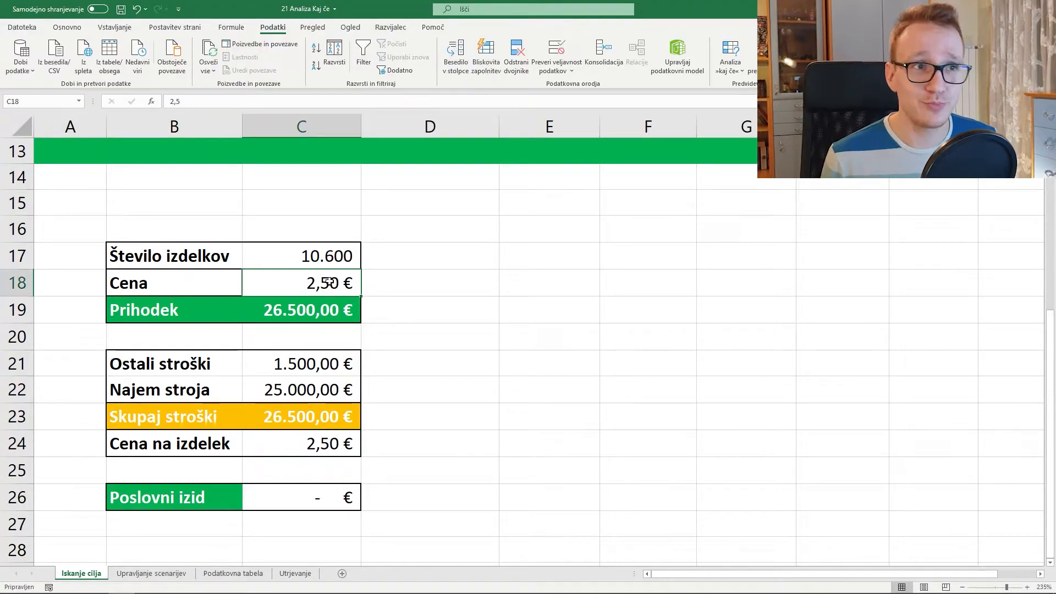
left_click(328, 443)
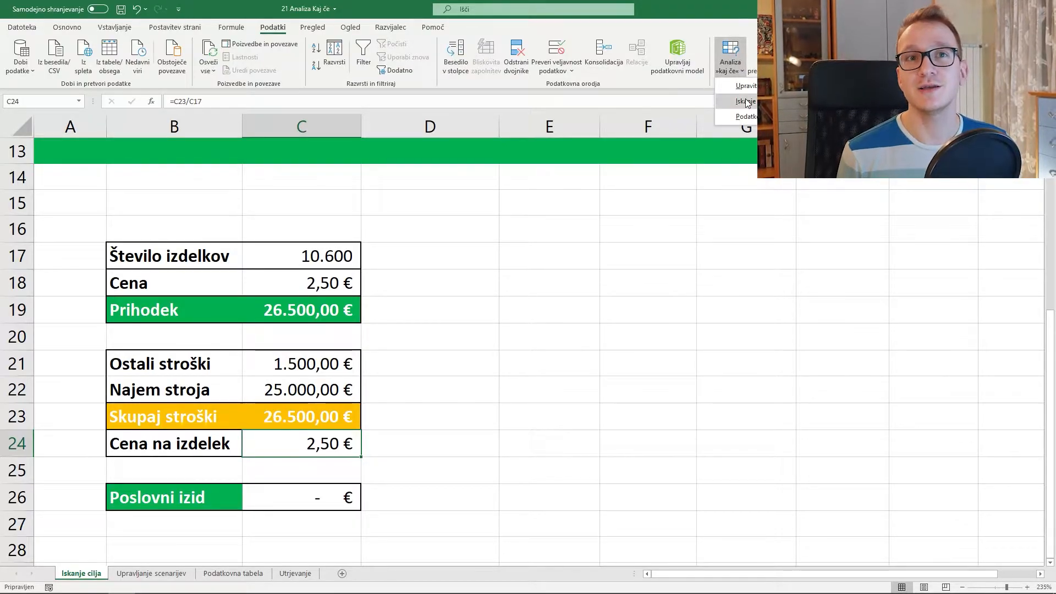
left_click(747, 103)
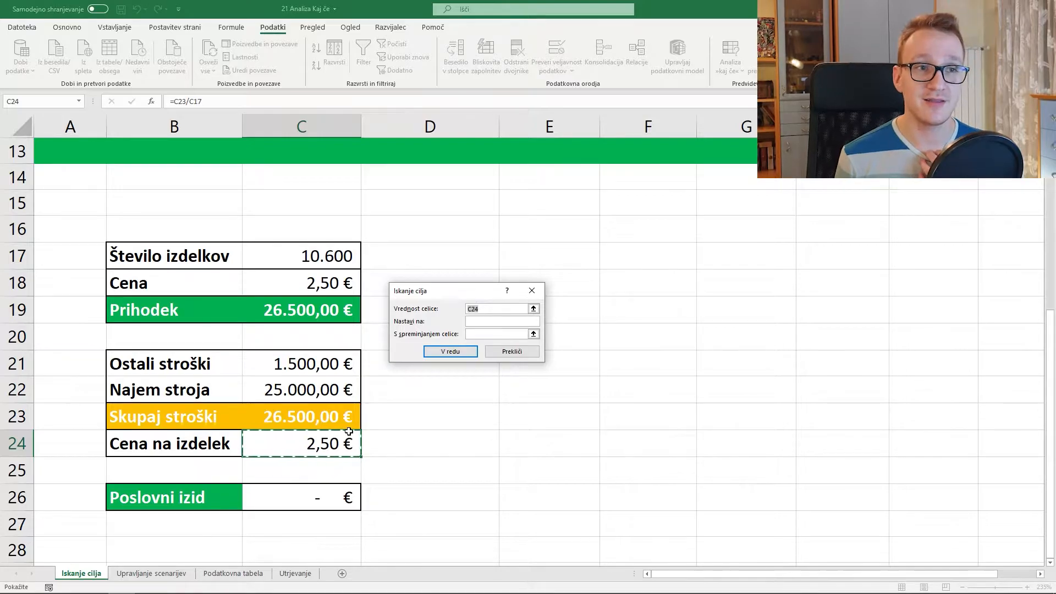
left_click(485, 323)
type("0,5")
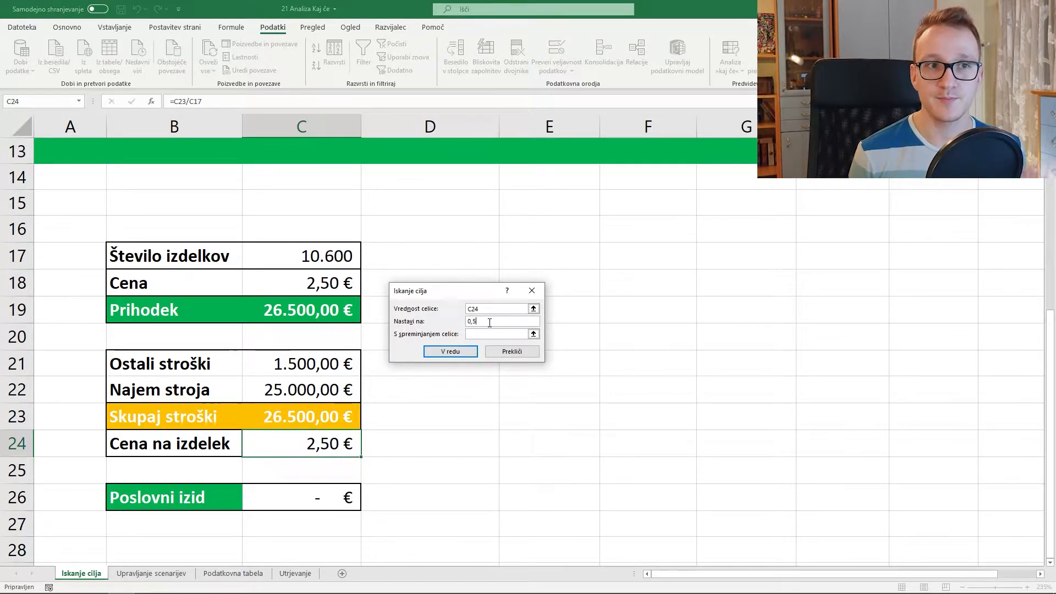
left_click(477, 336)
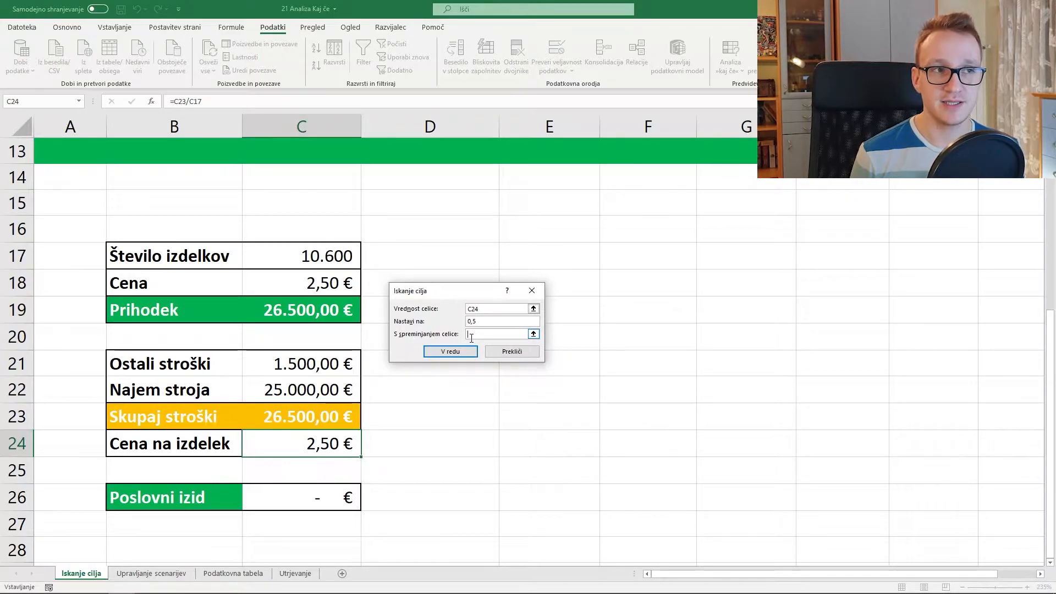
left_click(333, 260)
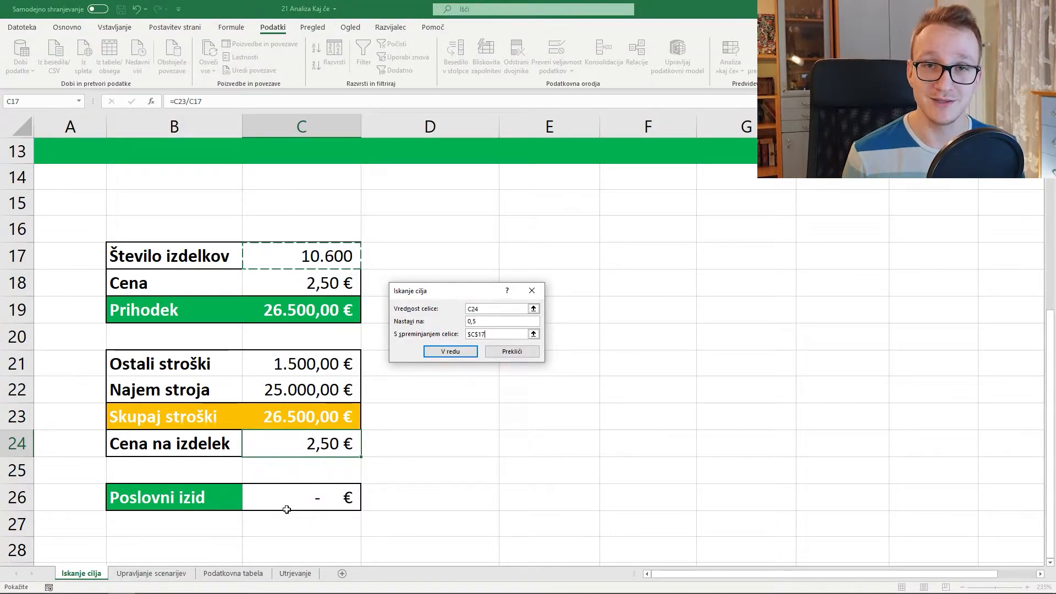
left_click(459, 354)
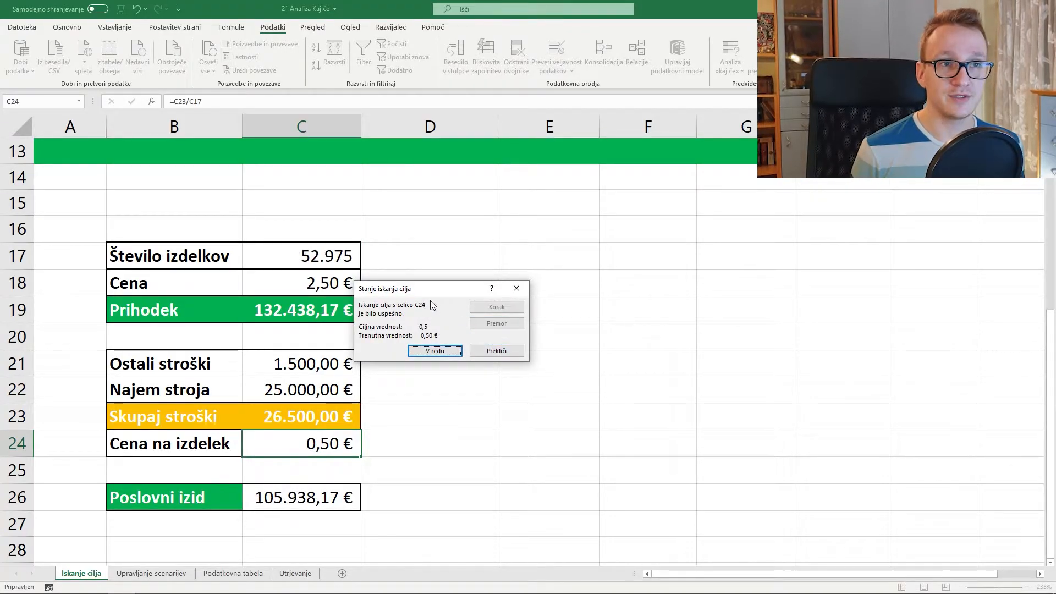
left_click_drag(425, 295, 508, 302)
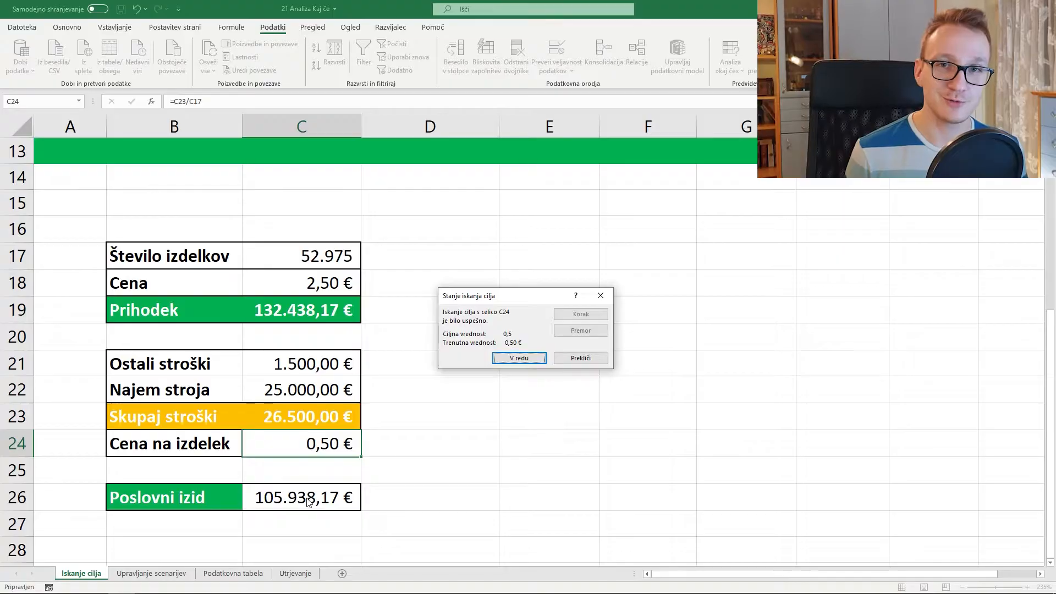
key("Return")
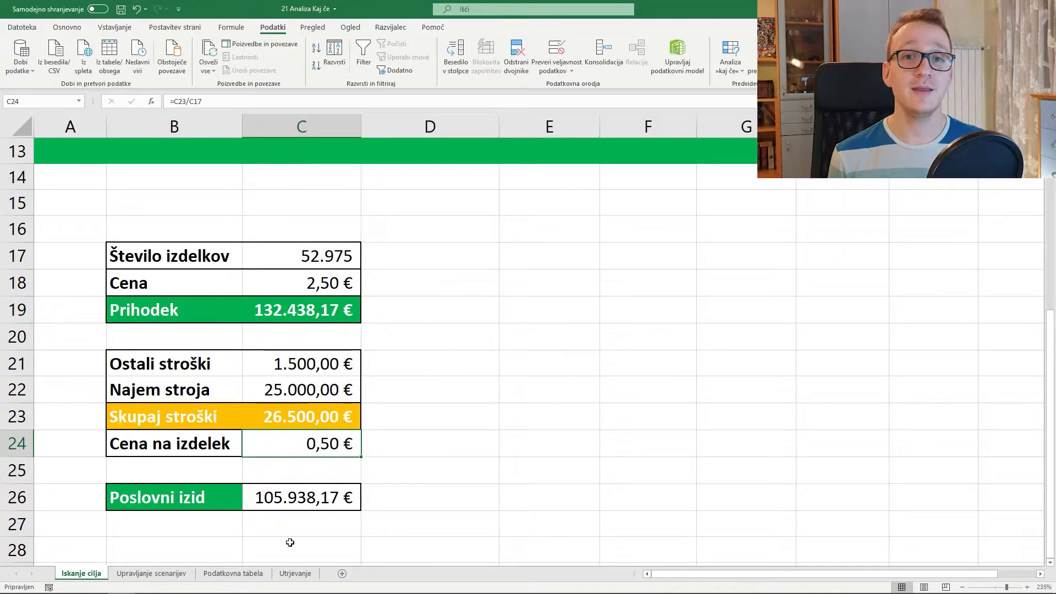
- On the Upravljanje scenarijev sheet, total the item prices in C4:C9 with AutoSum in the SKUPAJ cell C10
left_click(172, 578)
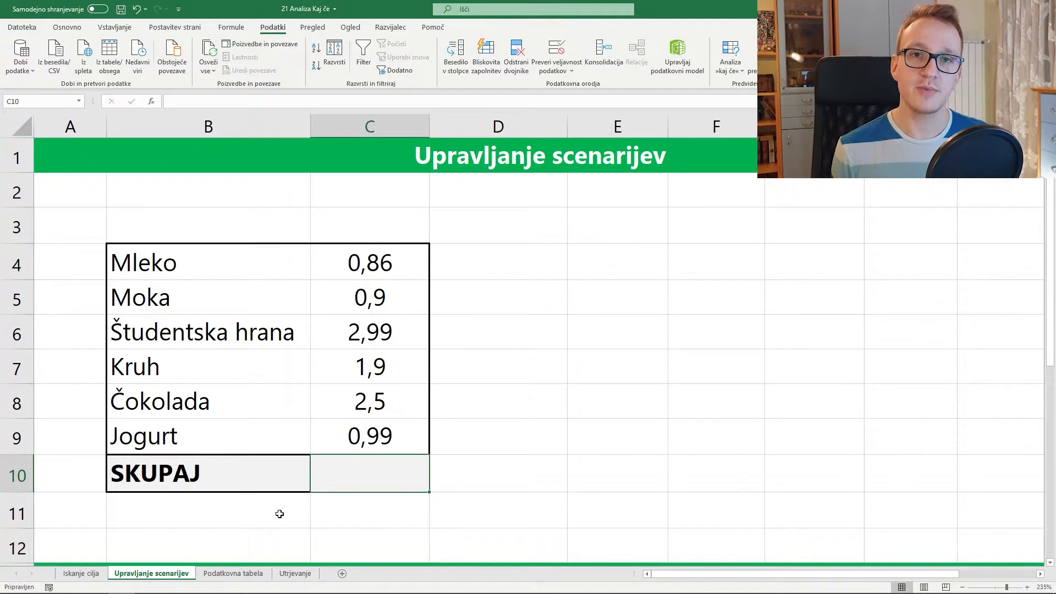
left_click_drag(231, 270, 238, 436)
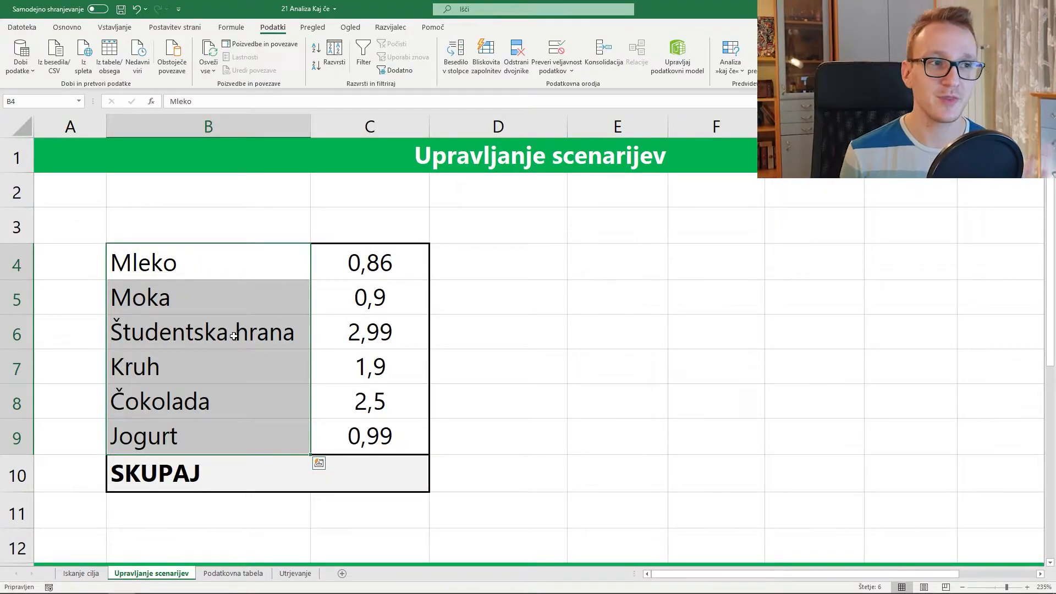
left_click_drag(360, 261, 380, 430)
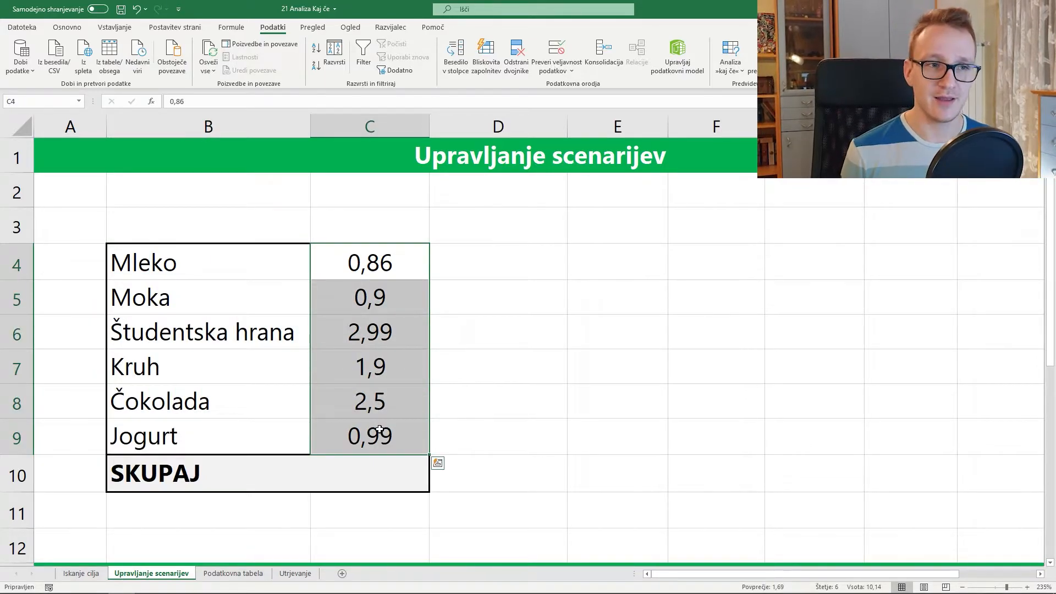
left_click(386, 470)
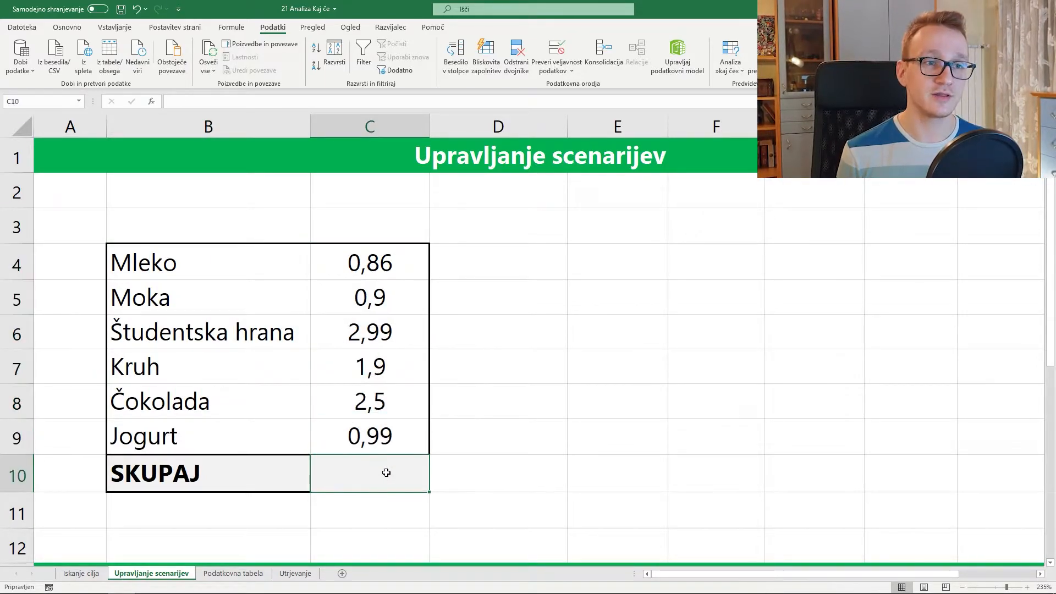
left_click(75, 28)
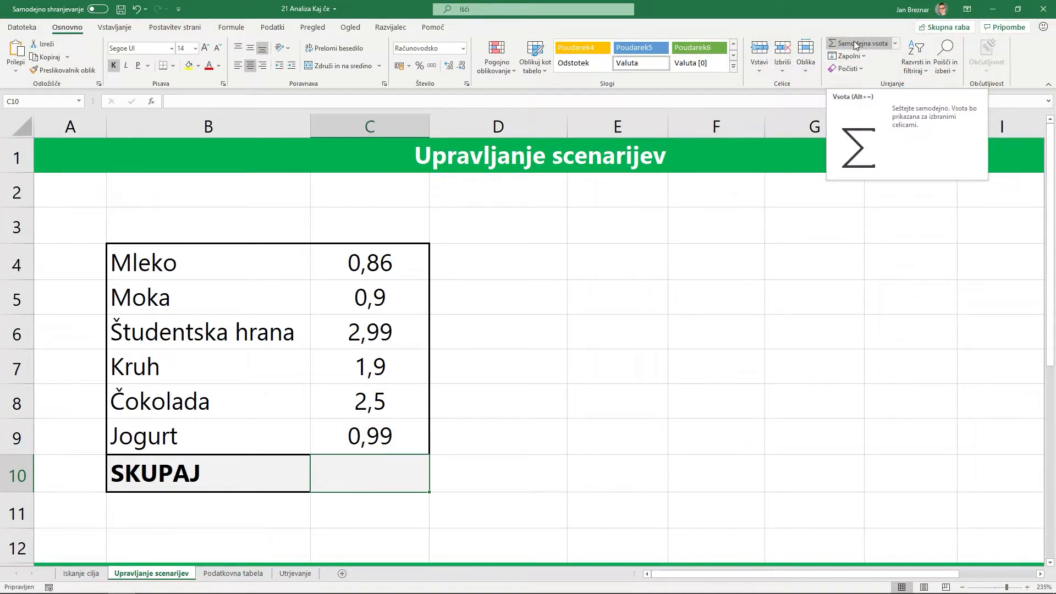
left_click(854, 41)
key("Return")
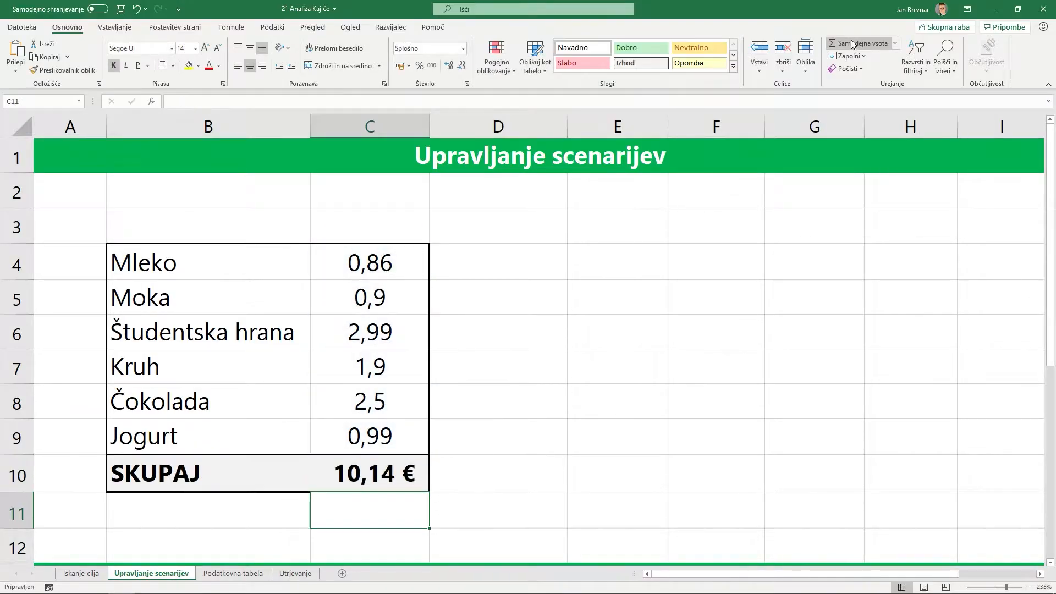
left_click(469, 212)
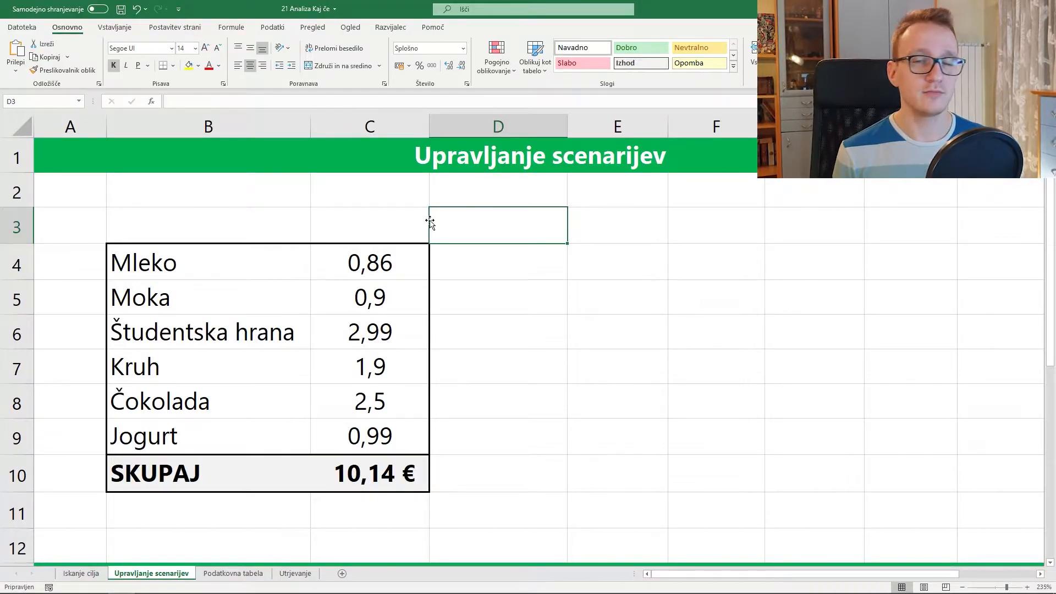
left_click(380, 229)
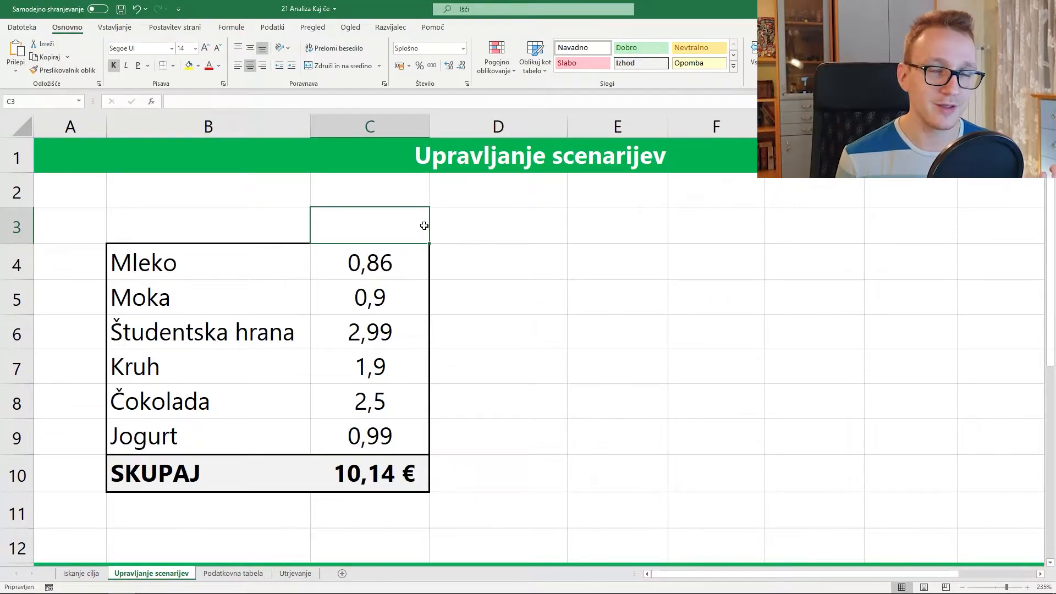
left_click_drag(427, 223, 432, 224)
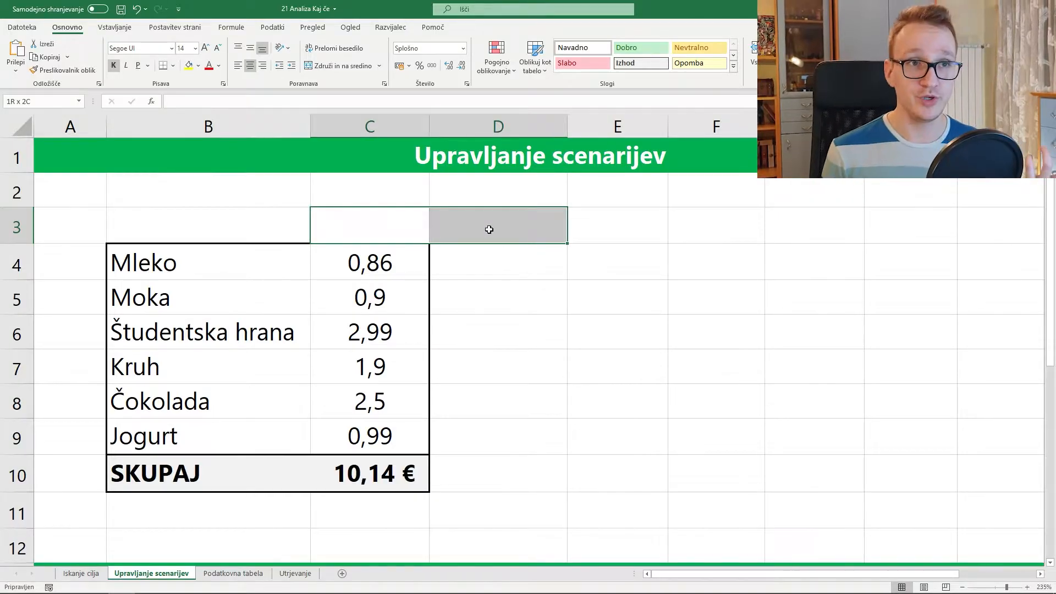
left_click(396, 229)
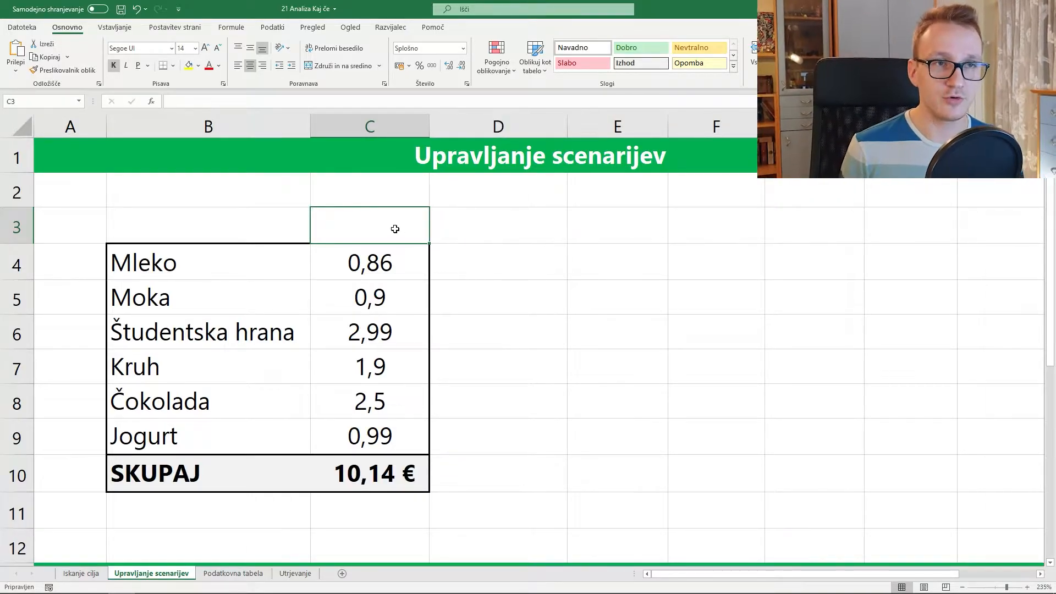
left_click(517, 235)
left_click(625, 240)
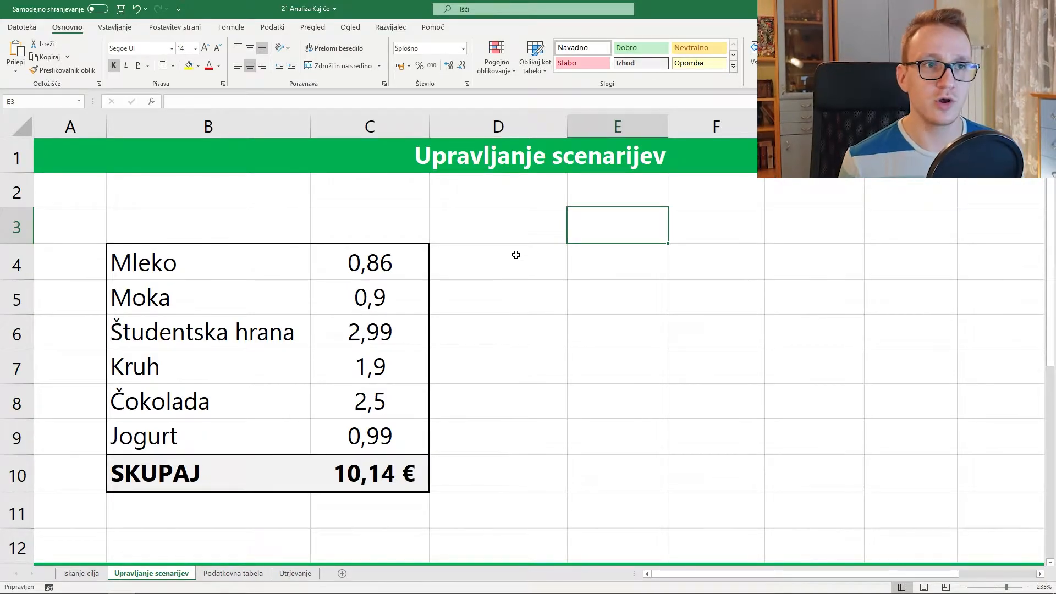
left_click_drag(444, 230, 801, 422)
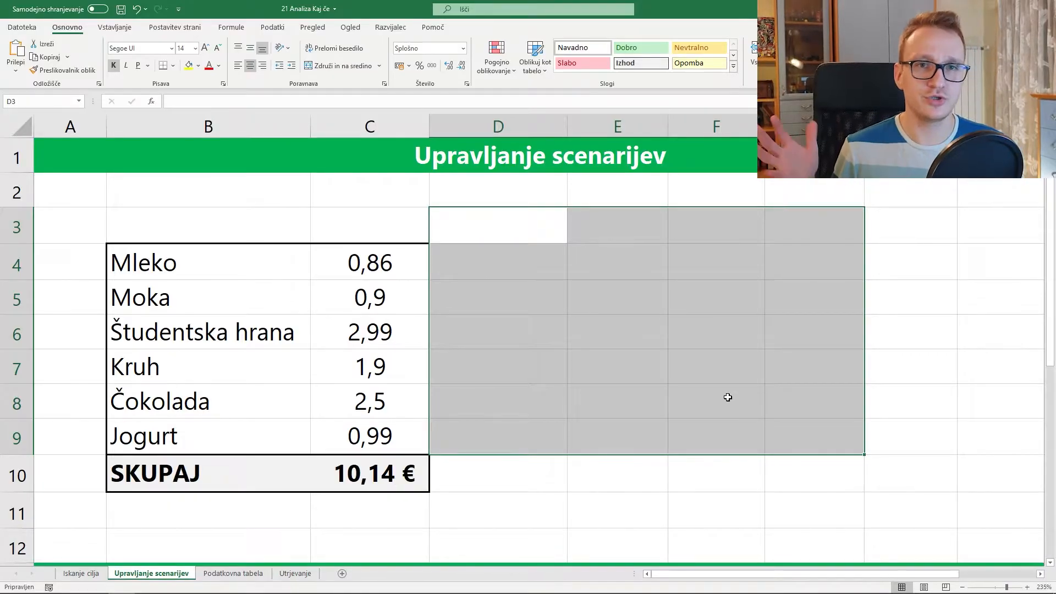
left_click_drag(489, 260, 771, 448)
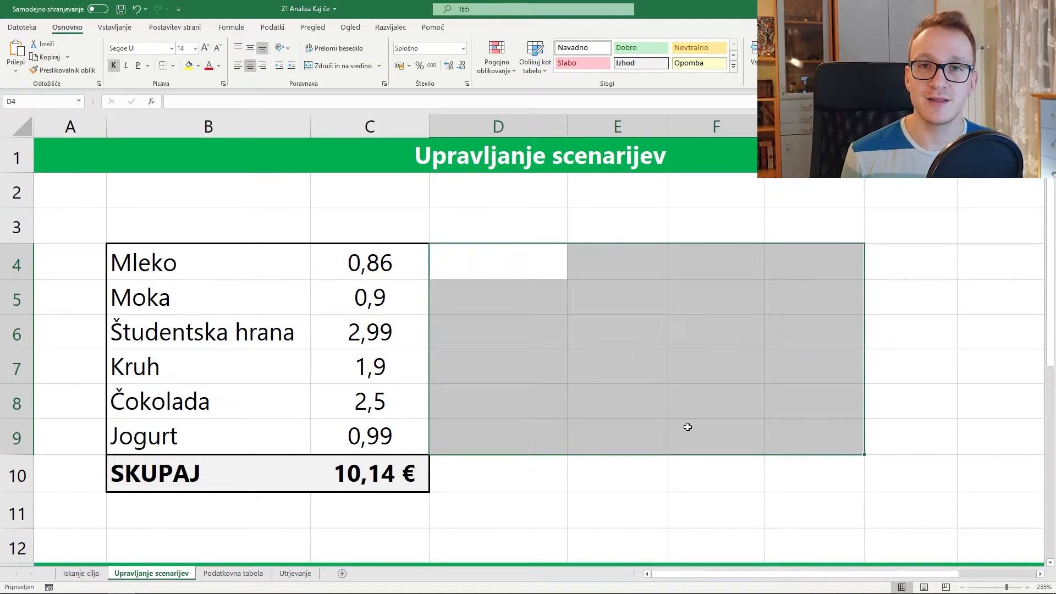
left_click(498, 437)
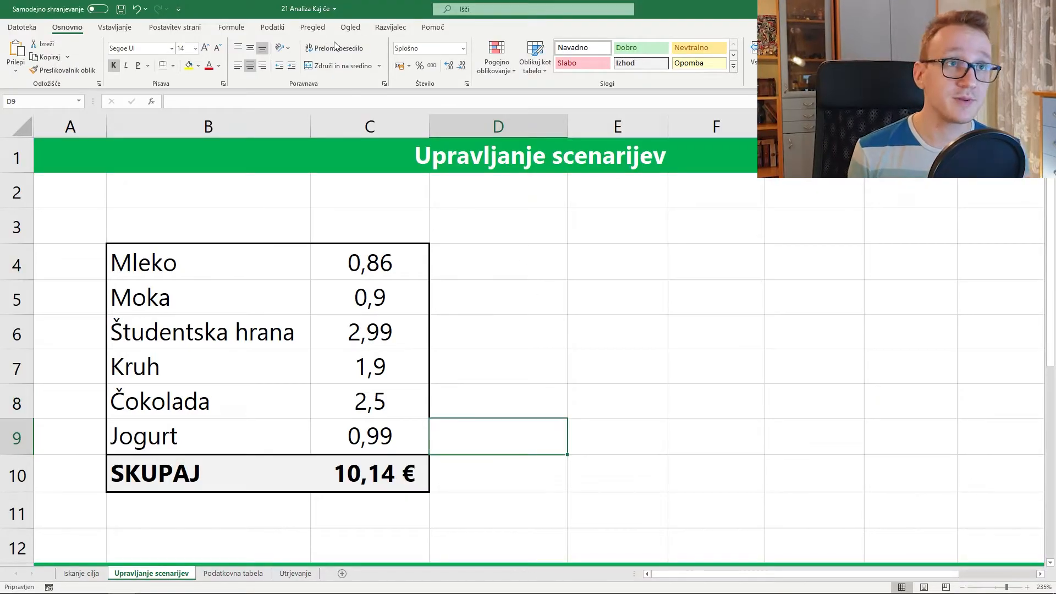
left_click(273, 26)
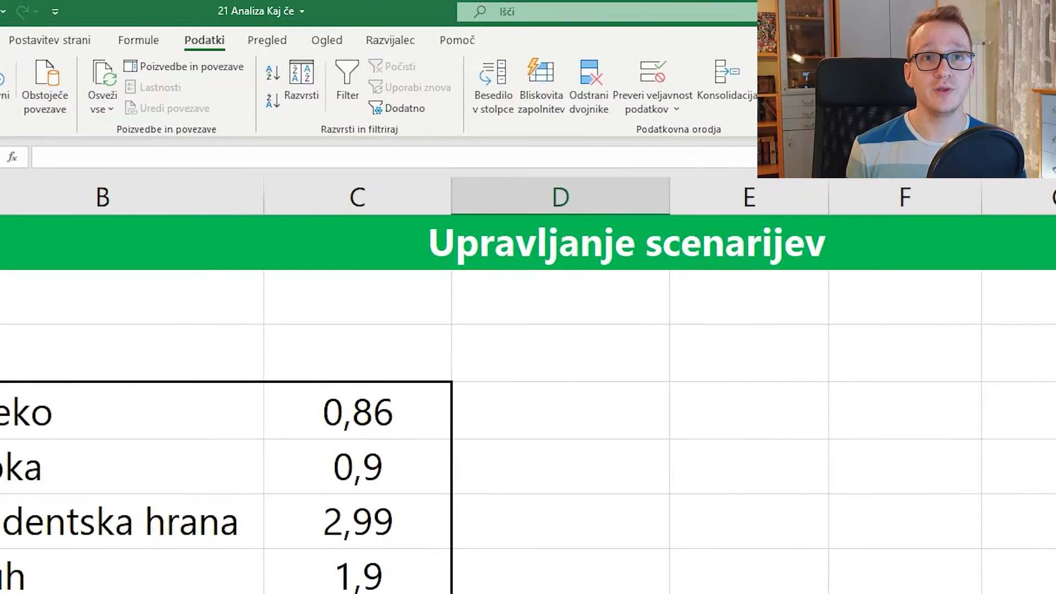
left_click(556, 102)
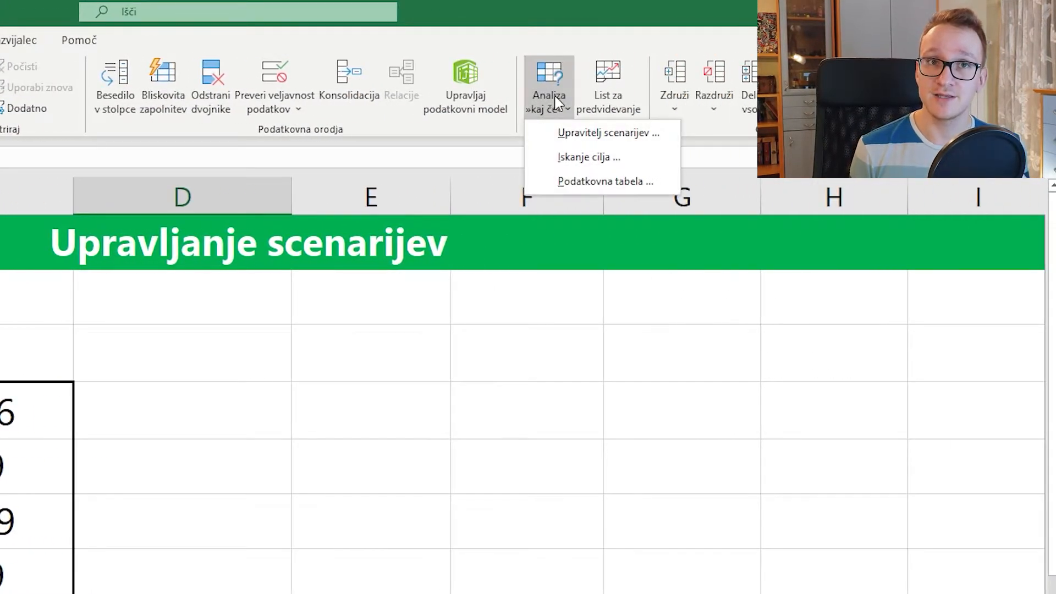
left_click(560, 138)
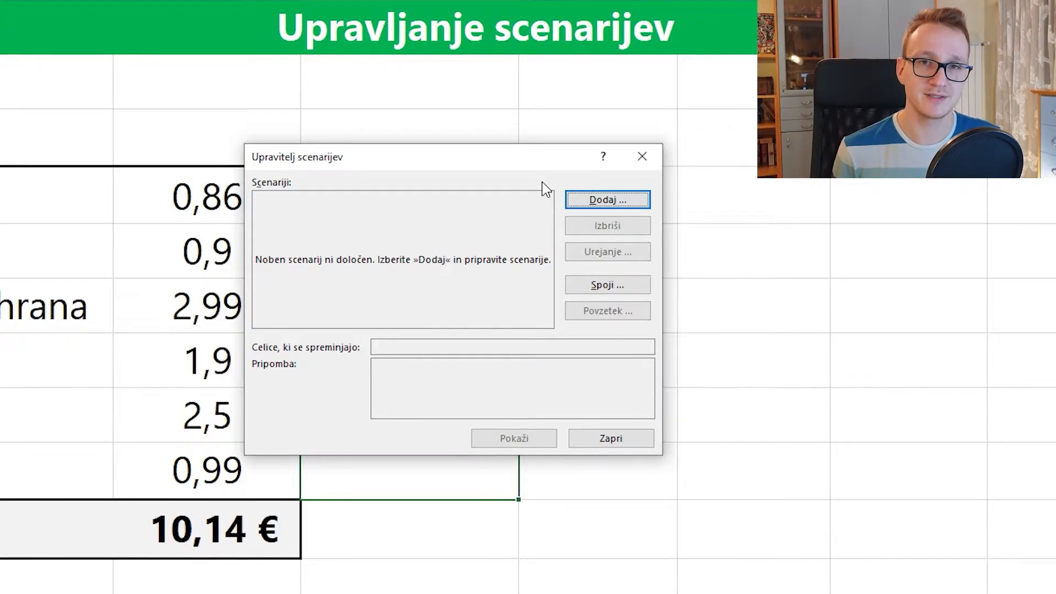
left_click(631, 208)
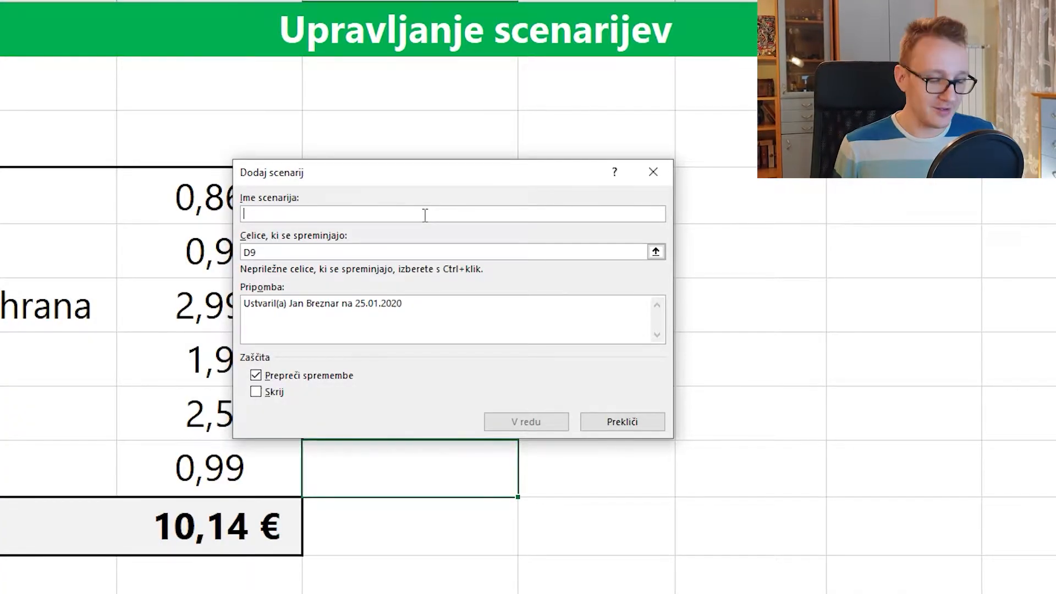
type("Trgovina 1")
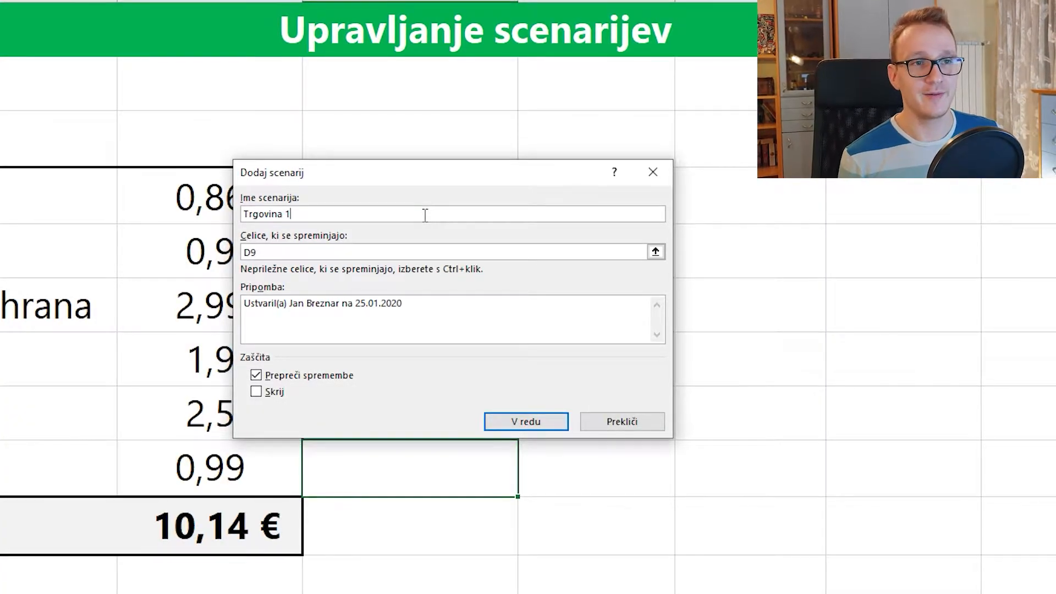
left_click(261, 253)
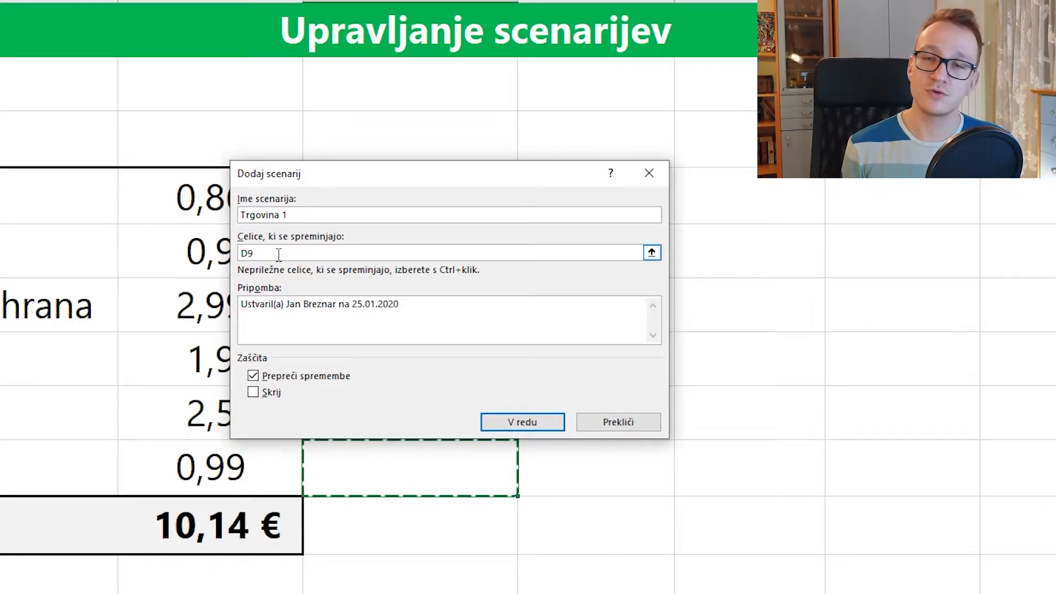
left_click_drag(341, 173, 529, 203)
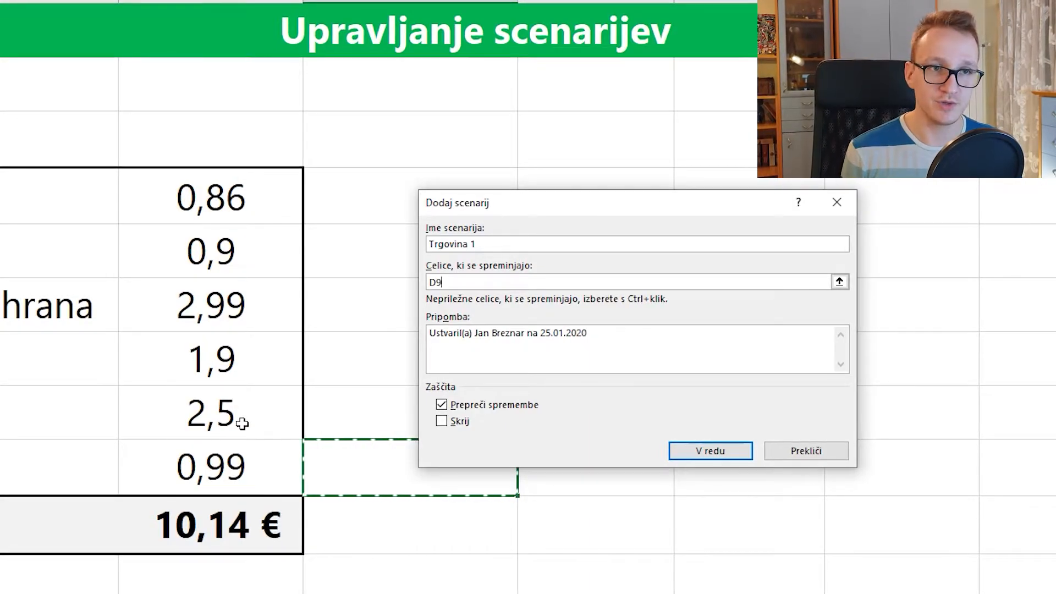
key("BackSpace")
key("BackSpace")
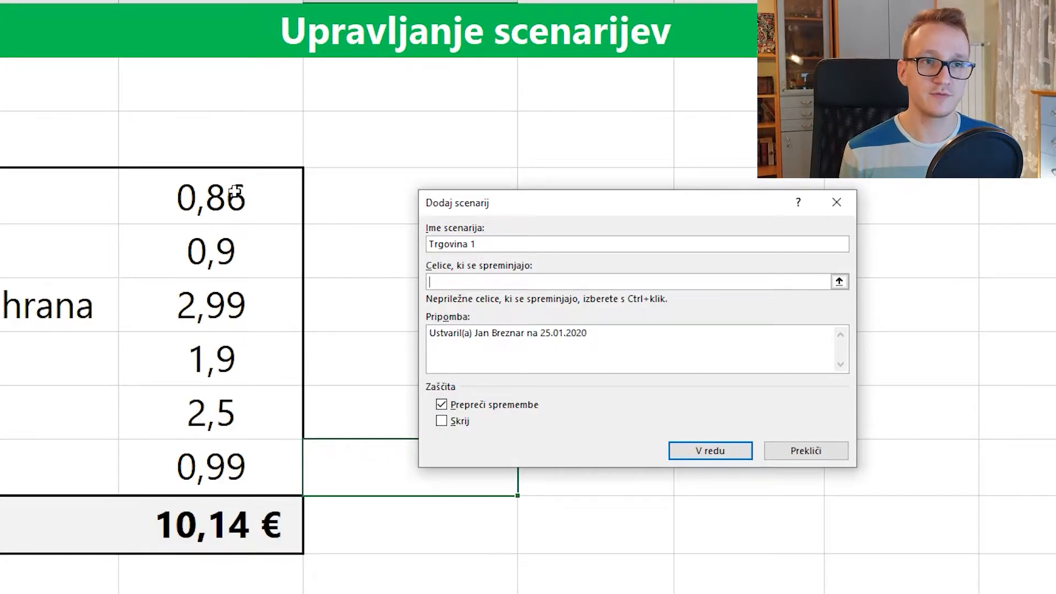
left_click_drag(238, 199, 238, 461)
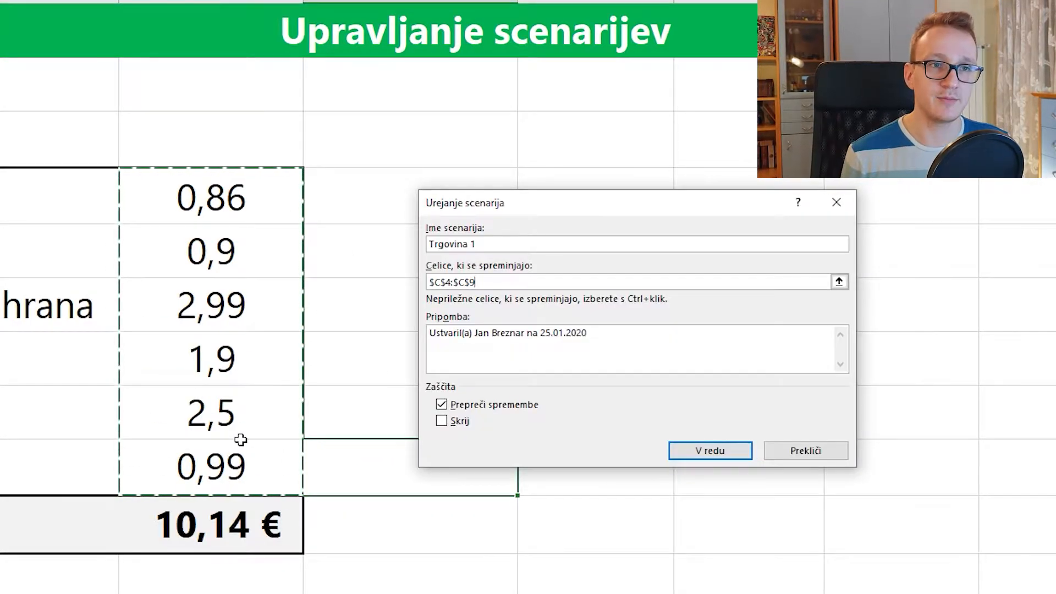
left_click(603, 335)
left_click_drag(602, 335, 427, 330)
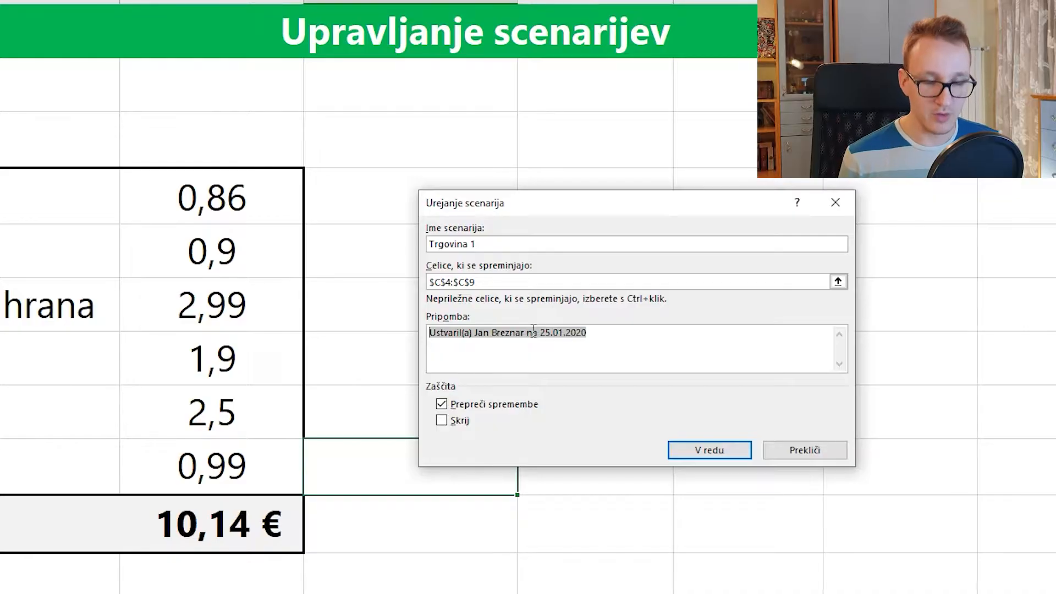
left_click(708, 450)
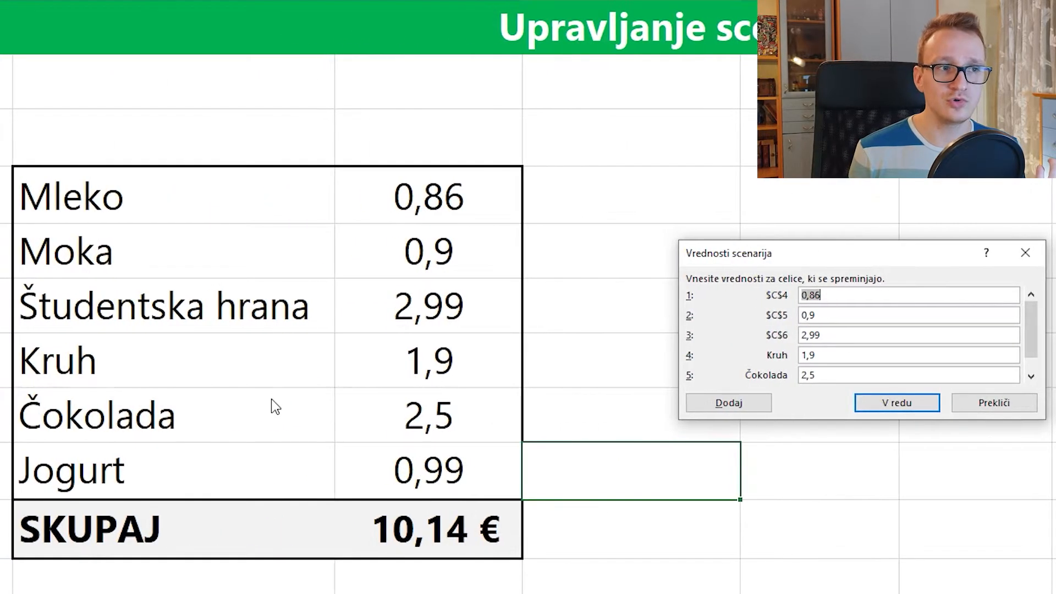
left_click(1032, 378)
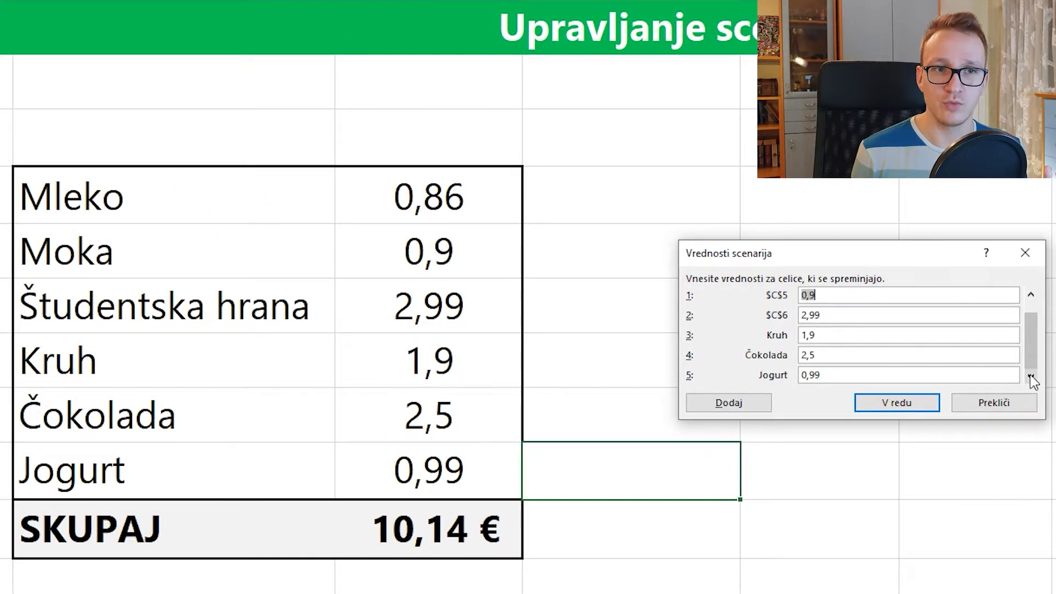
left_click(1033, 295)
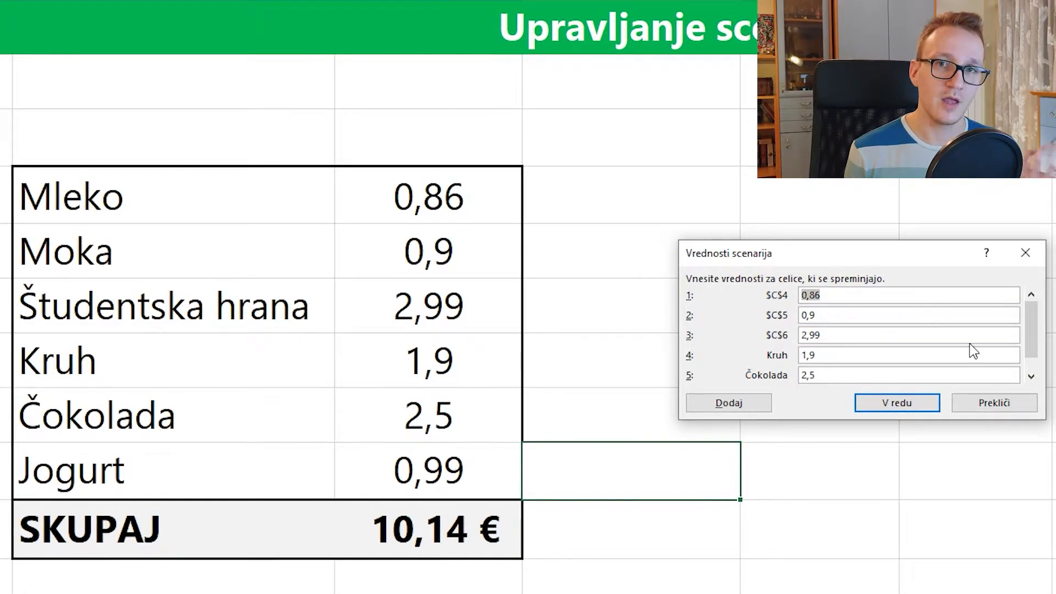
left_click(995, 403)
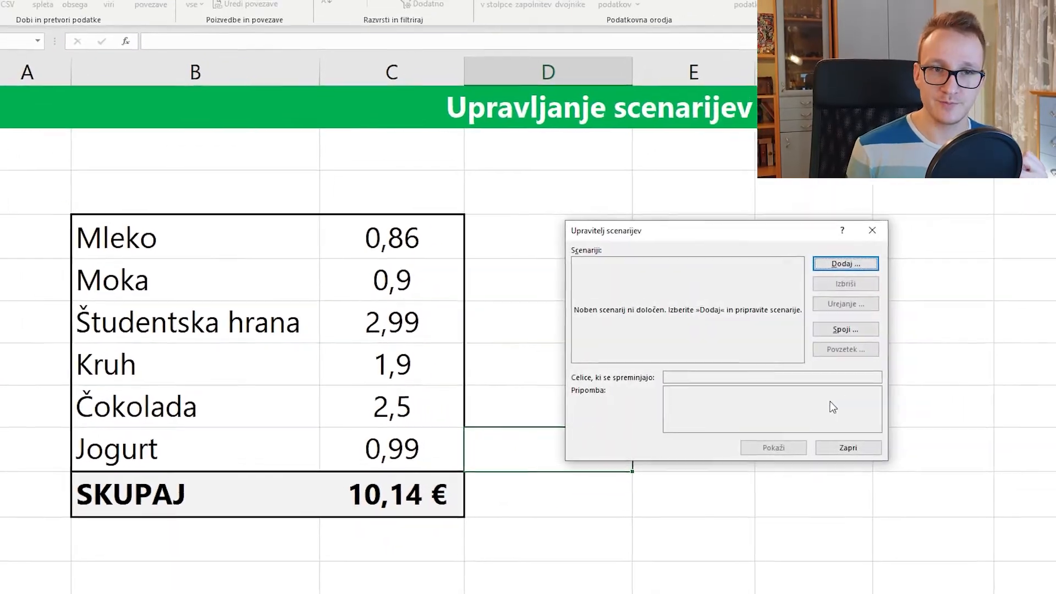
left_click(848, 448)
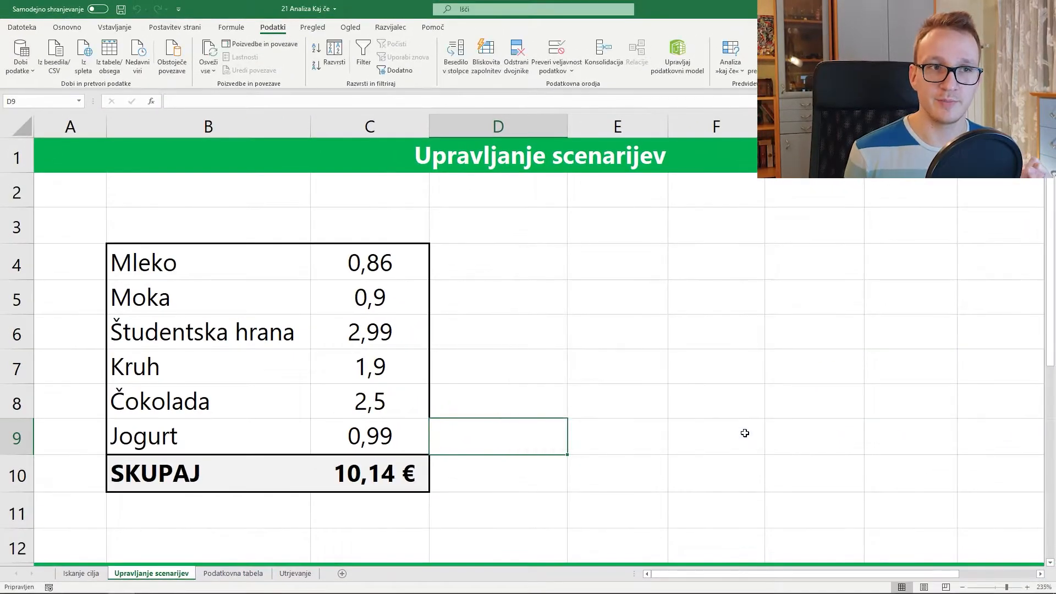
- Check whether the Kruh price cell C7 is named, and give the milk price cell C4 the name Mleko
left_click(379, 363)
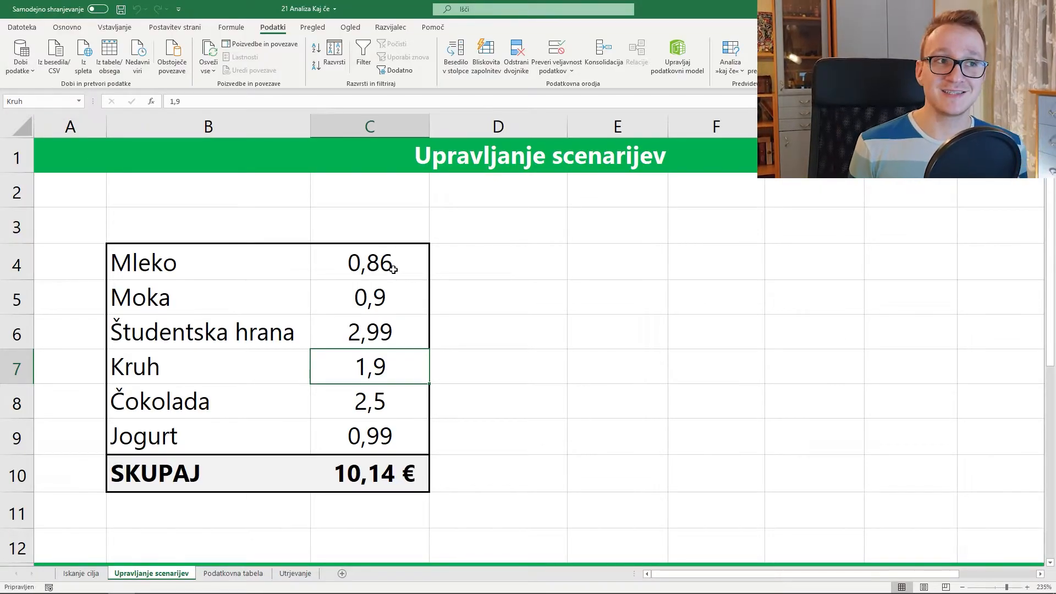
left_click_drag(244, 261, 237, 427)
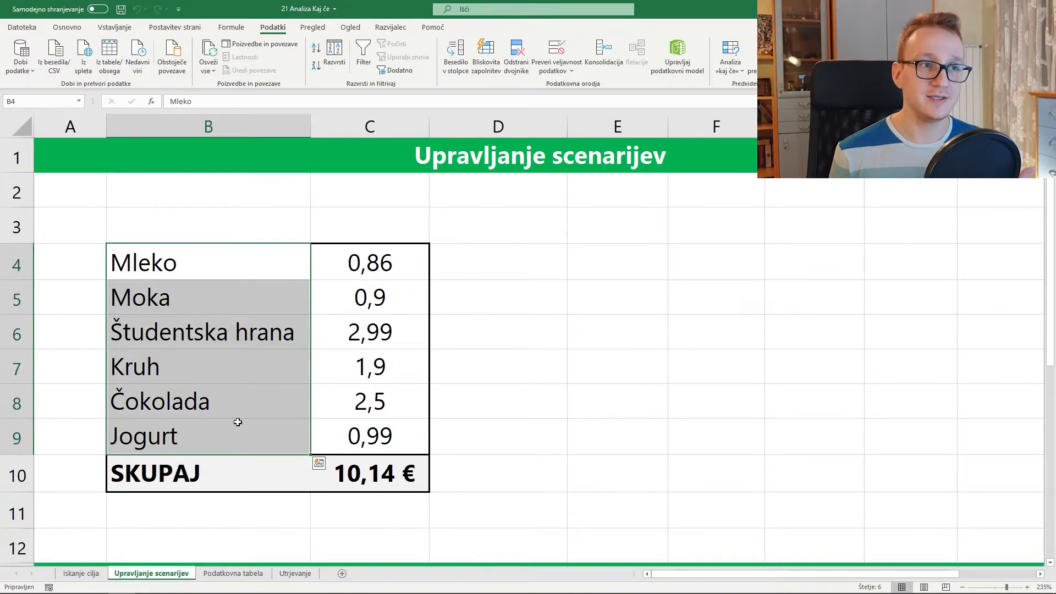
left_click(246, 430)
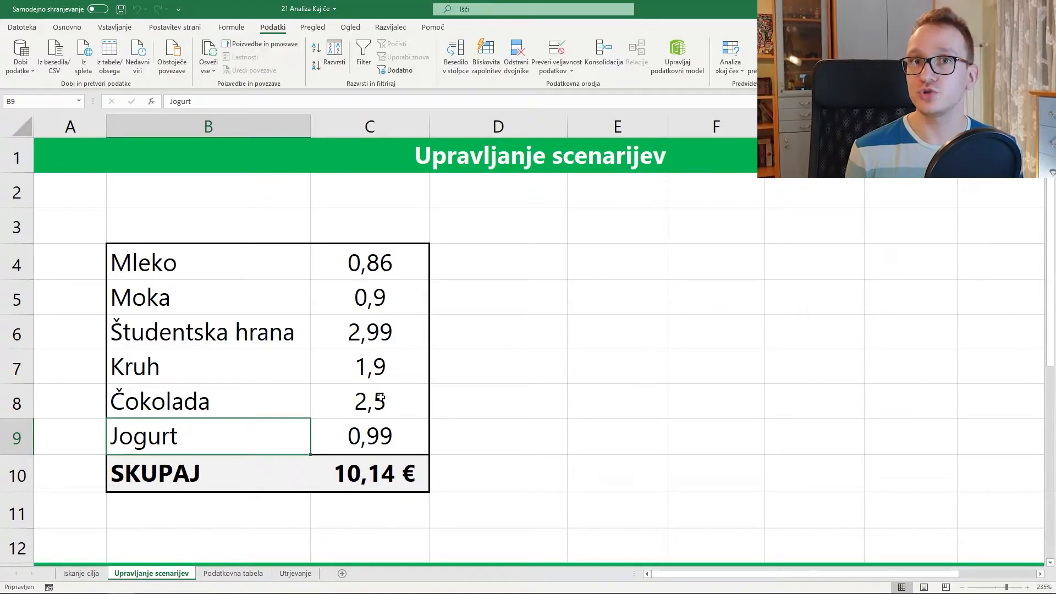
left_click(385, 264)
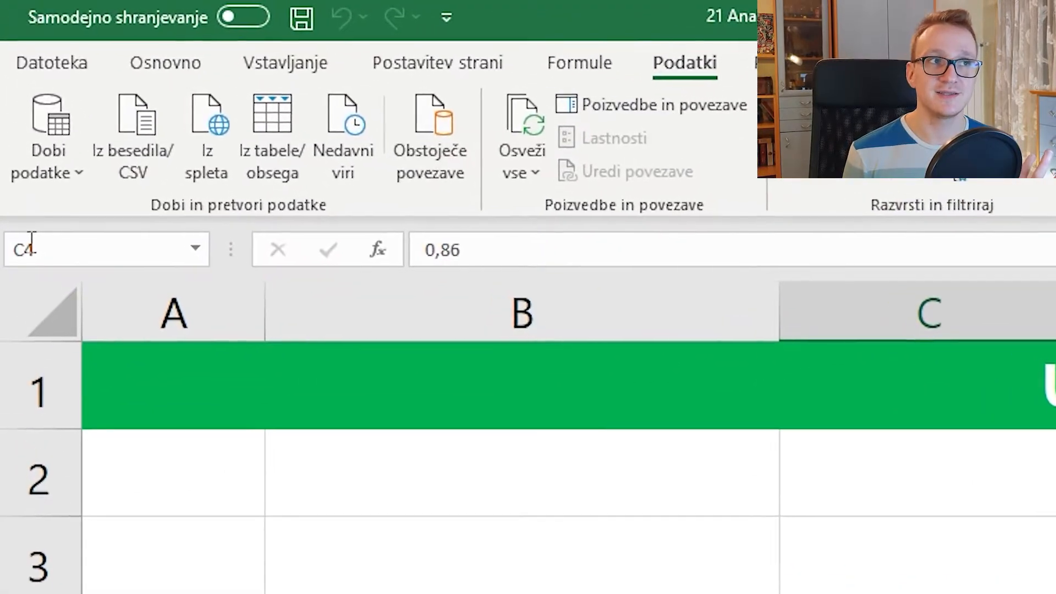
left_click(65, 247)
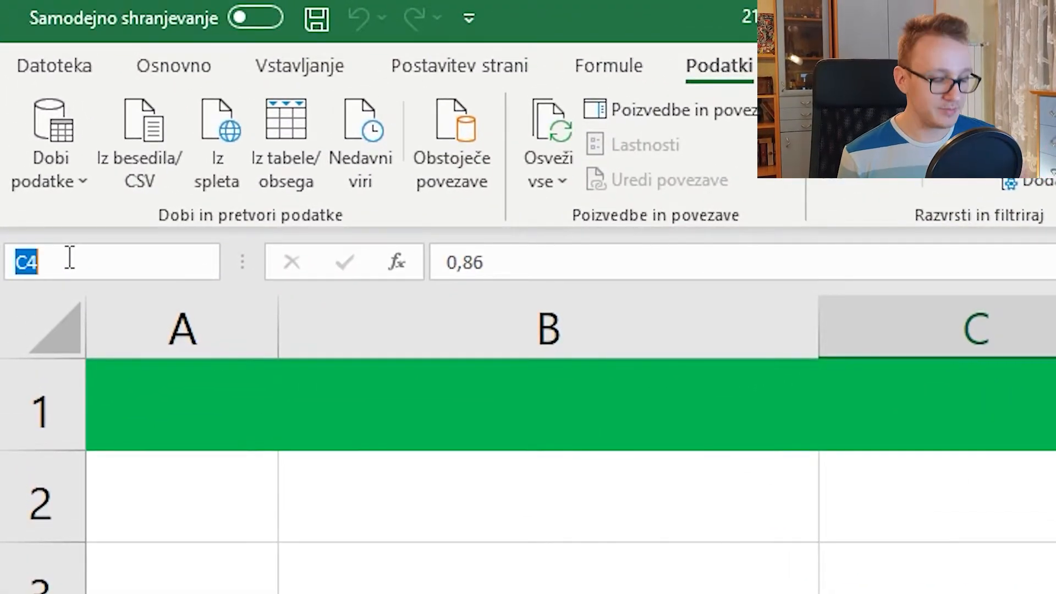
type("Mleko")
key("Return")
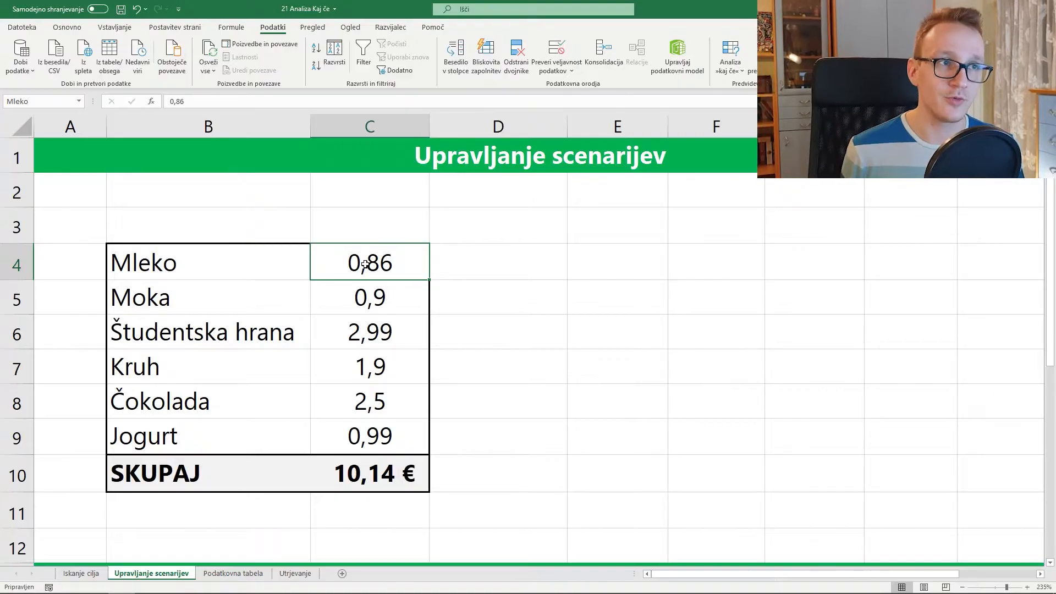
- Give the flour price cell C5 the name Moka
left_click(388, 293)
left_click(41, 101)
type("Mo")
key("Return")
- Name the price cell C6 Študentska_hrana and check the names of the price cells C7, C8 and C9
key("Down")
left_click(24, 100)
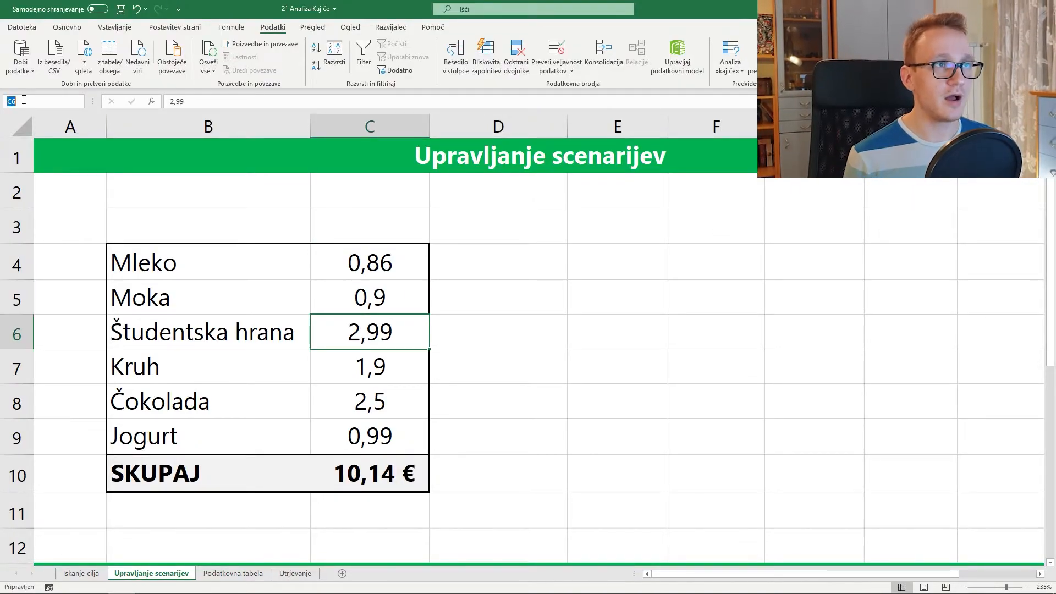
type("Študentska_hrana")
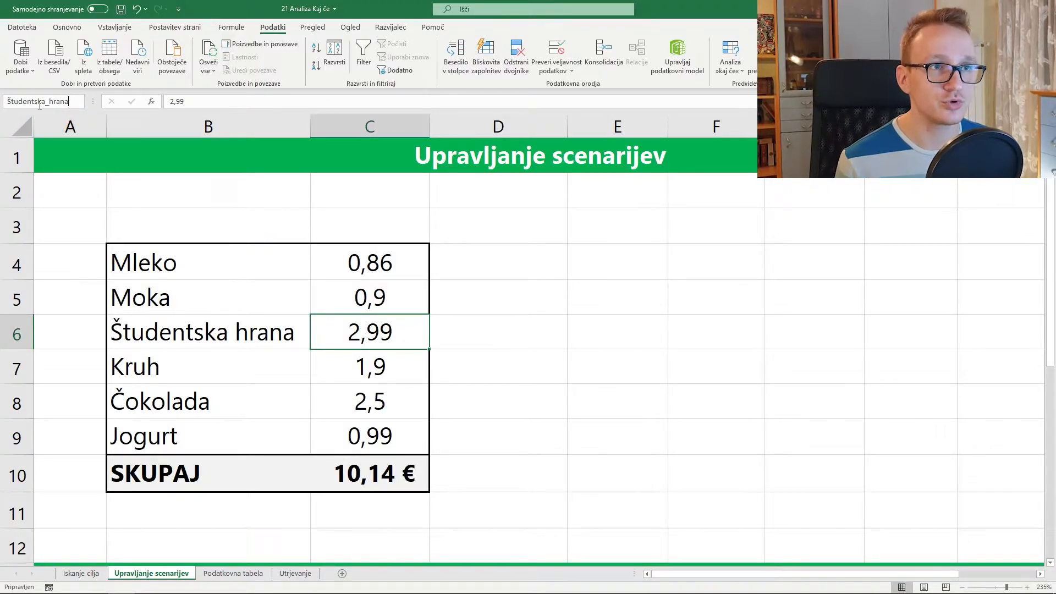
key("Return")
left_click(347, 366)
left_click(371, 396)
left_click(359, 450)
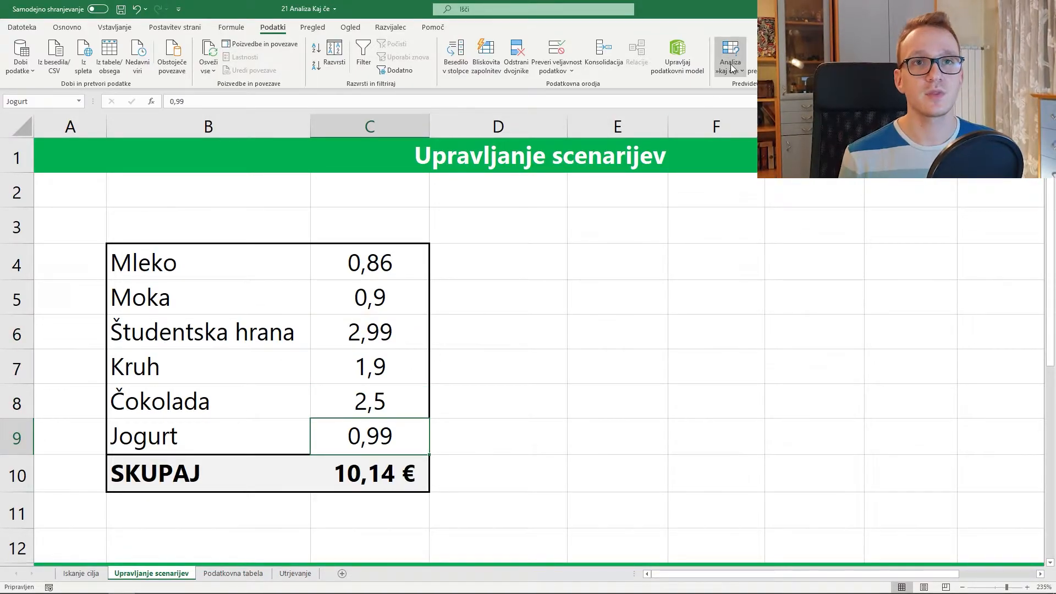
- Add a scenario named Trgovina in the Scenario Manager with C4:C9 as the changing cells, continuing to its values
left_click(745, 86)
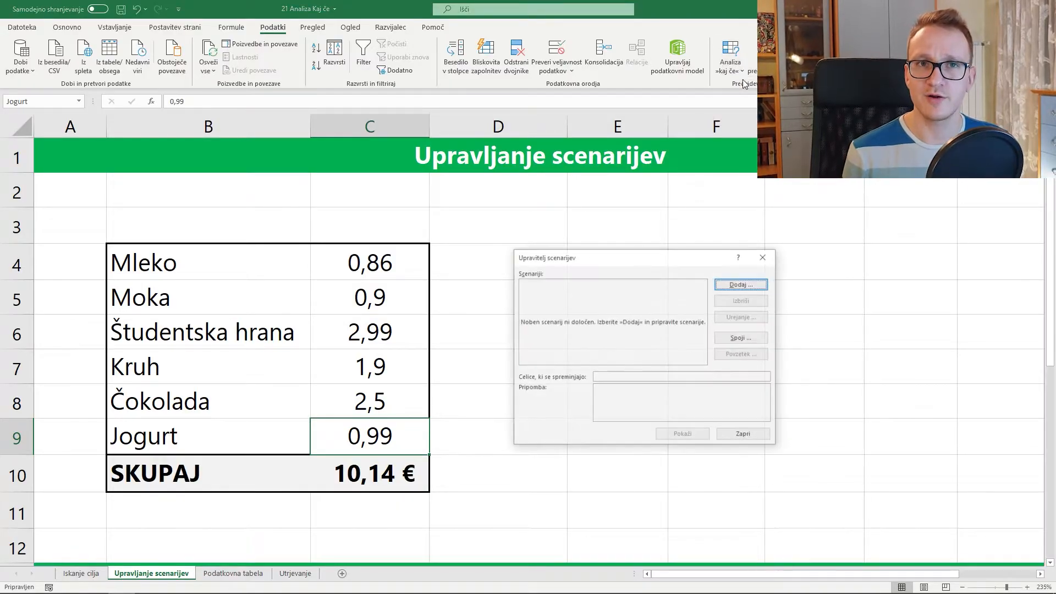
left_click(742, 284)
type("Trgovina")
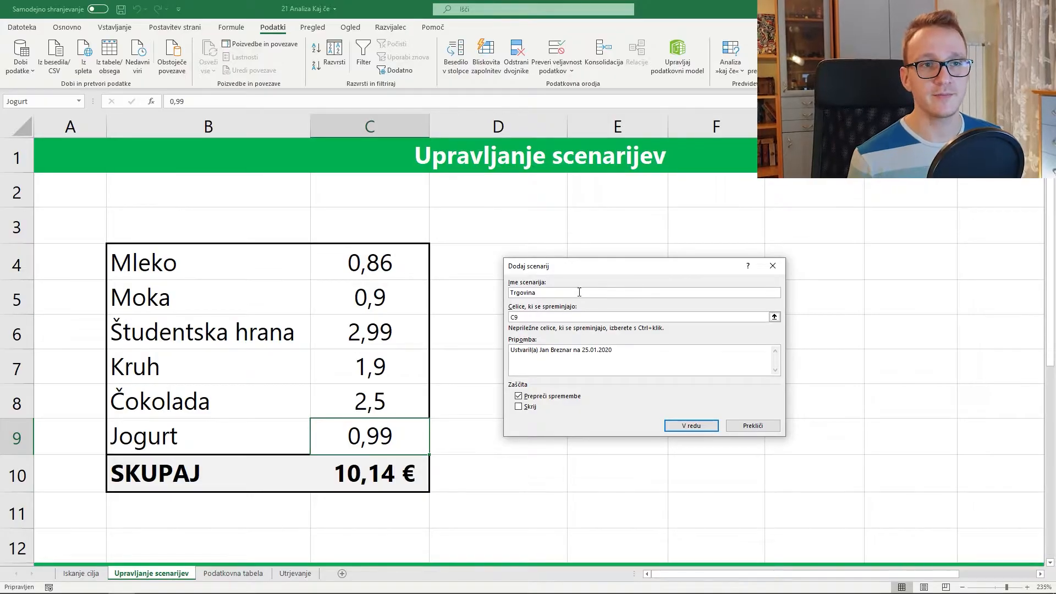
left_click_drag(399, 267, 391, 431)
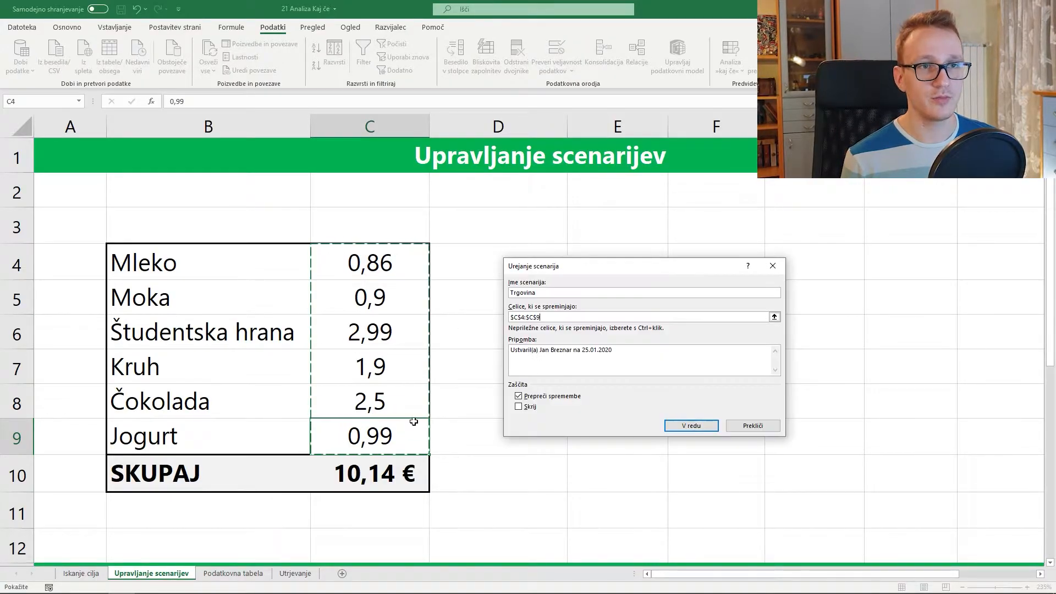
left_click(692, 426)
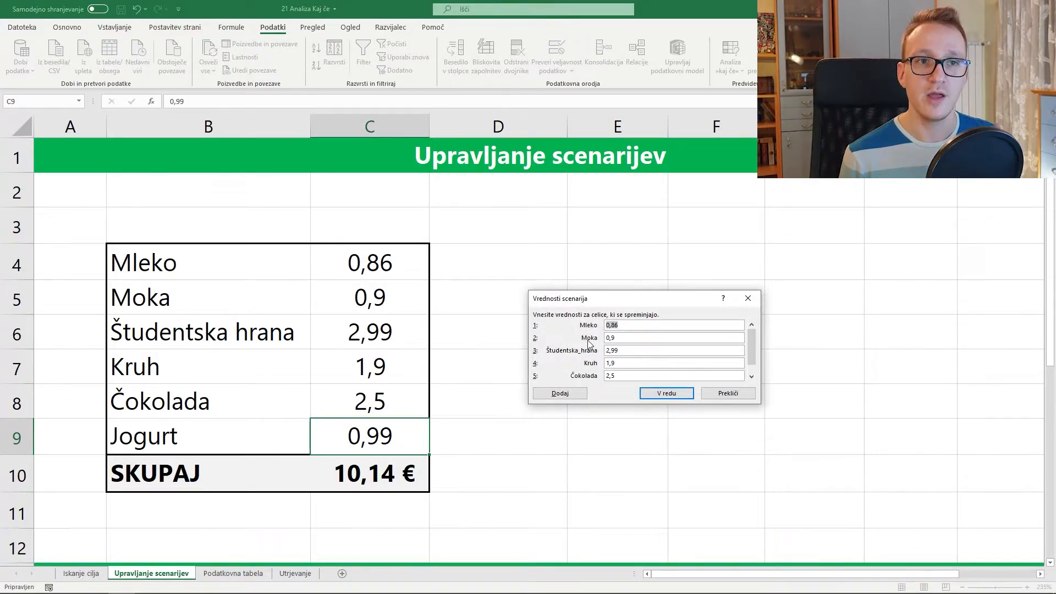
- Review the scenario's value fields and their item names, from Mleko through Jogurt
left_click(752, 377)
left_click(752, 324)
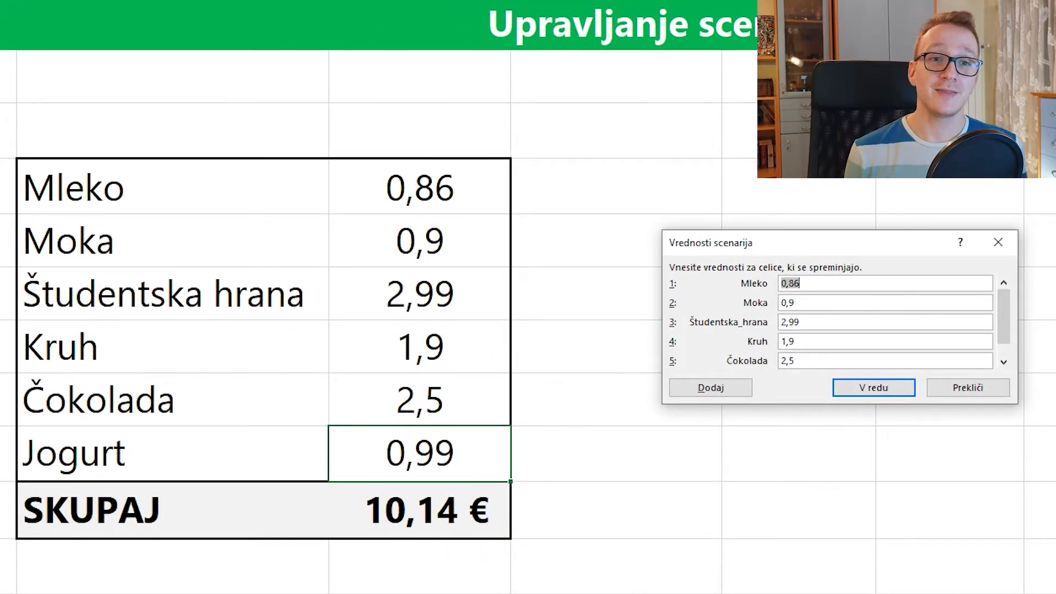
left_click(1005, 362)
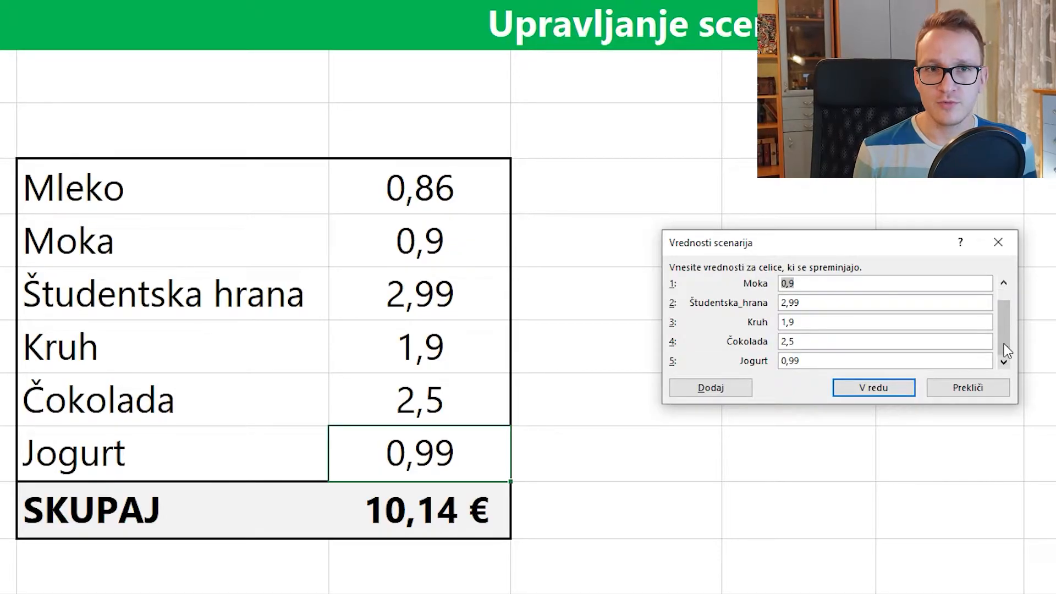
left_click(1005, 282)
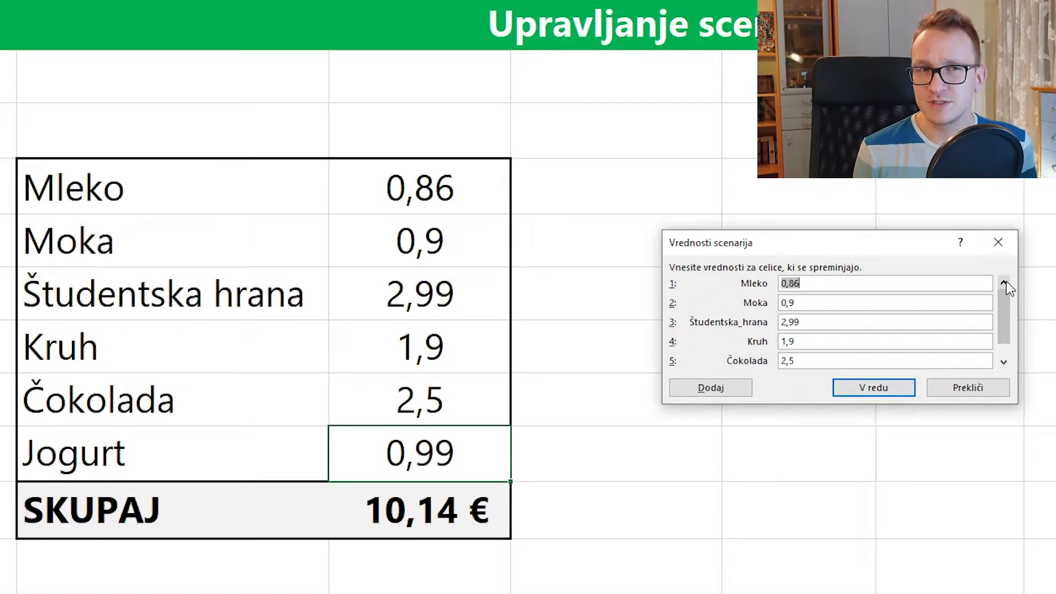
left_click(1005, 362)
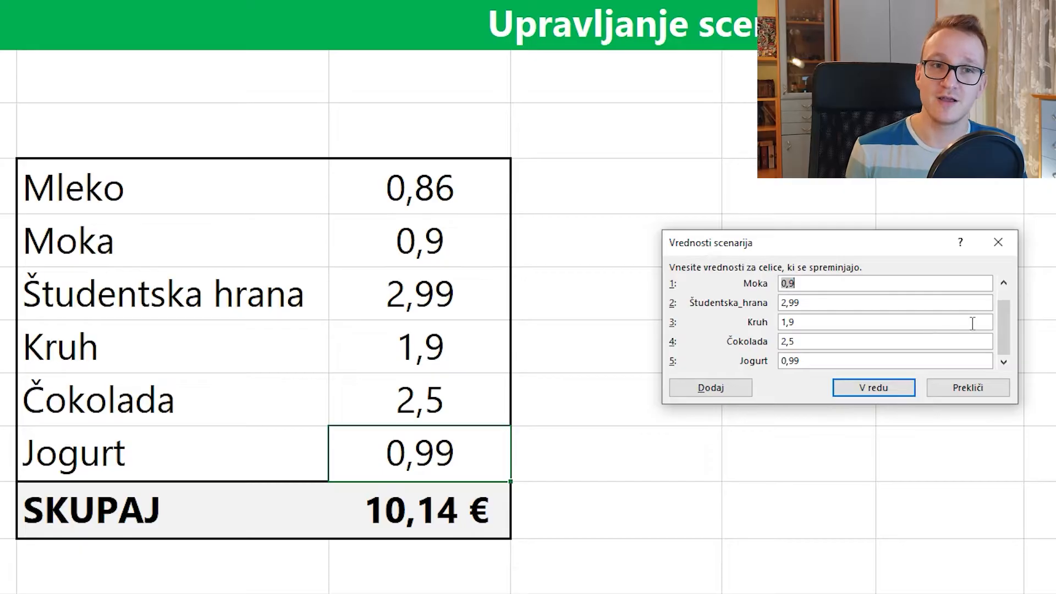
mouse_move(1003, 315)
left_mouse_down()
mouse_move(1004, 333)
mouse_move(1005, 306)
left_mouse_up()
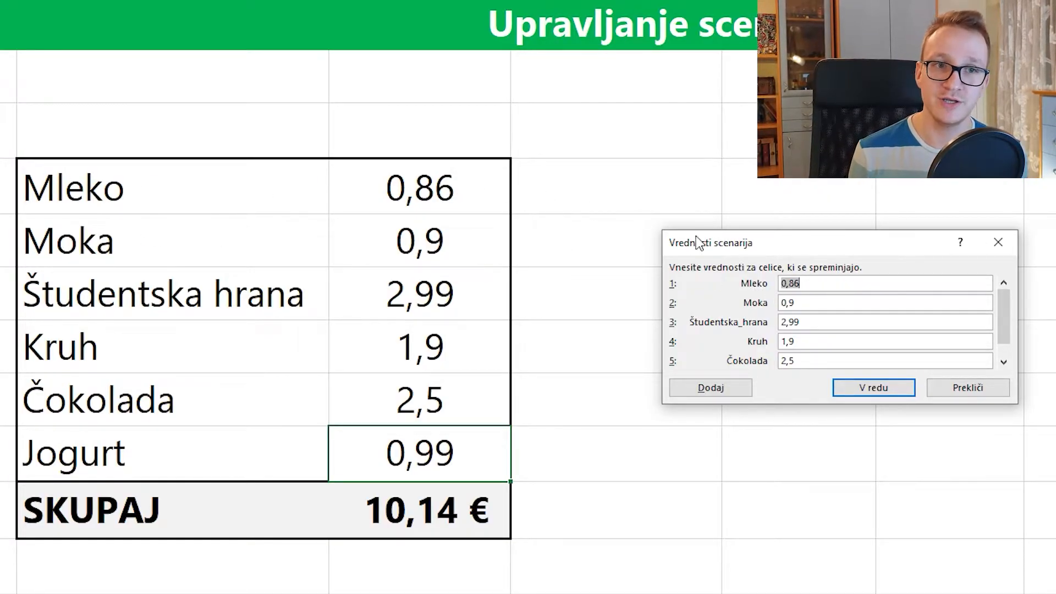
scroll(1006, 310, "down", 1)
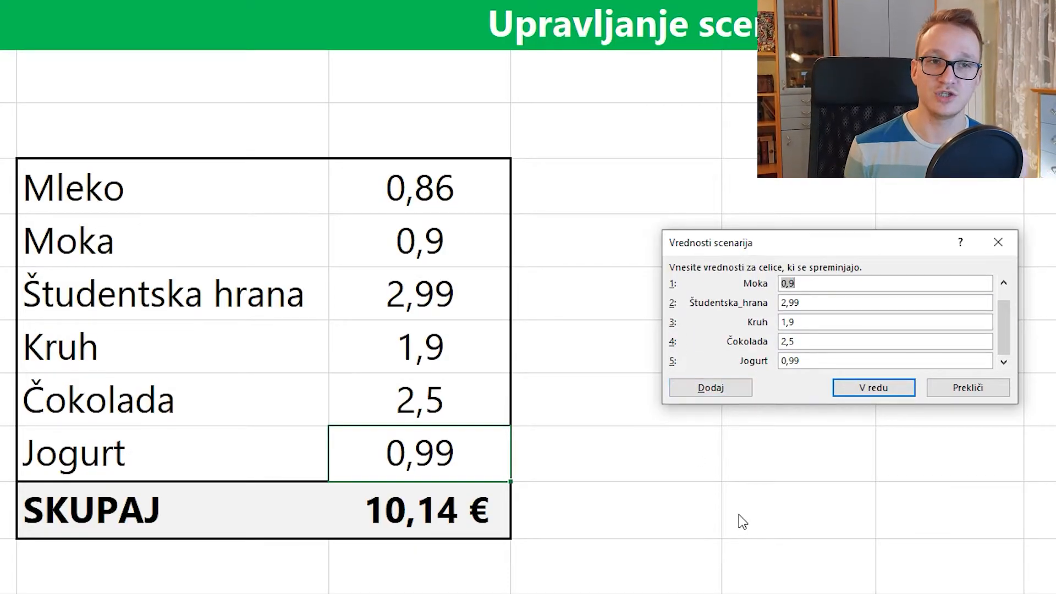
- Add a scenario named Trgovina 2 for C4:C9 with Mleko 0,9, Študentska_hrana 3 and Čokolada 2,4
scroll(962, 285, "up", 1)
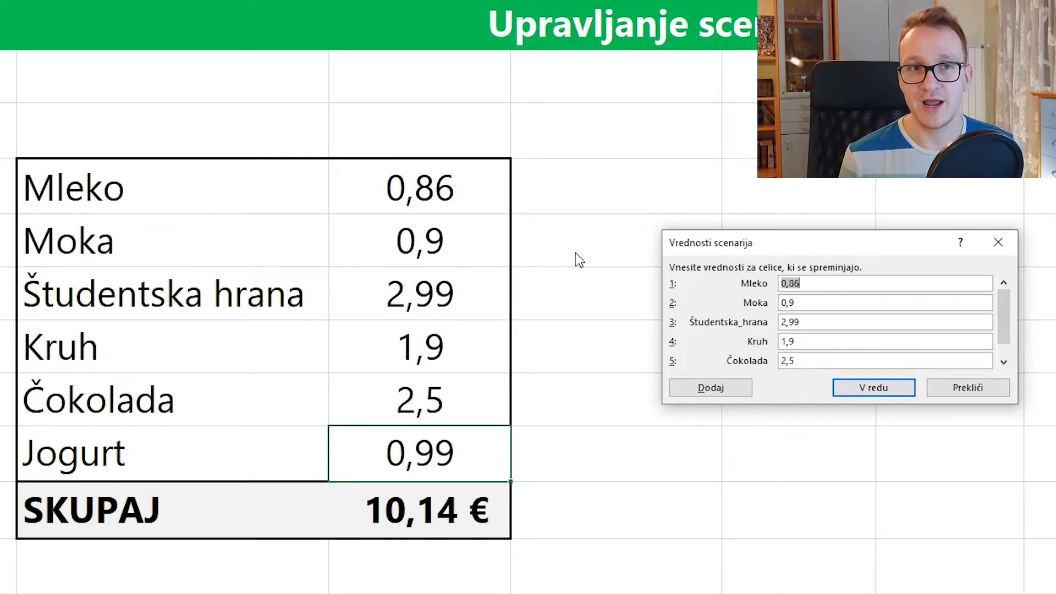
left_click(707, 390)
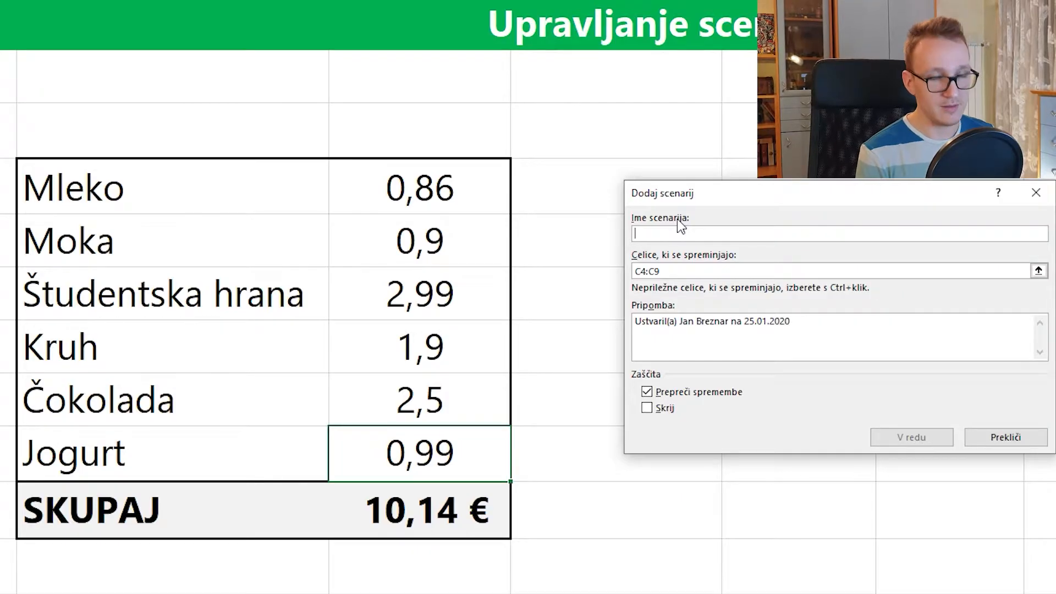
type("Trgovina 2")
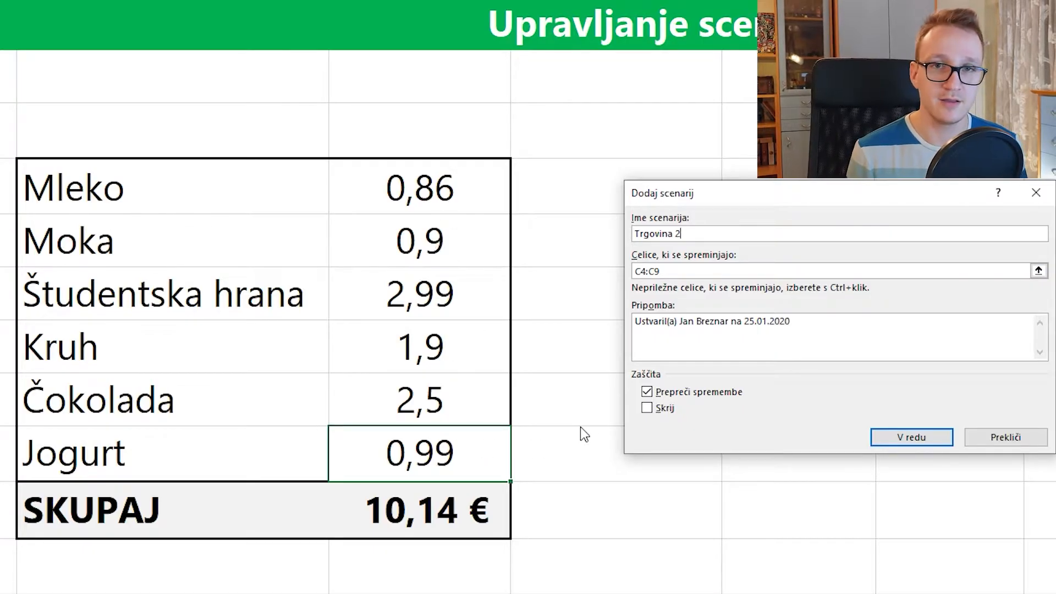
left_click(917, 440)
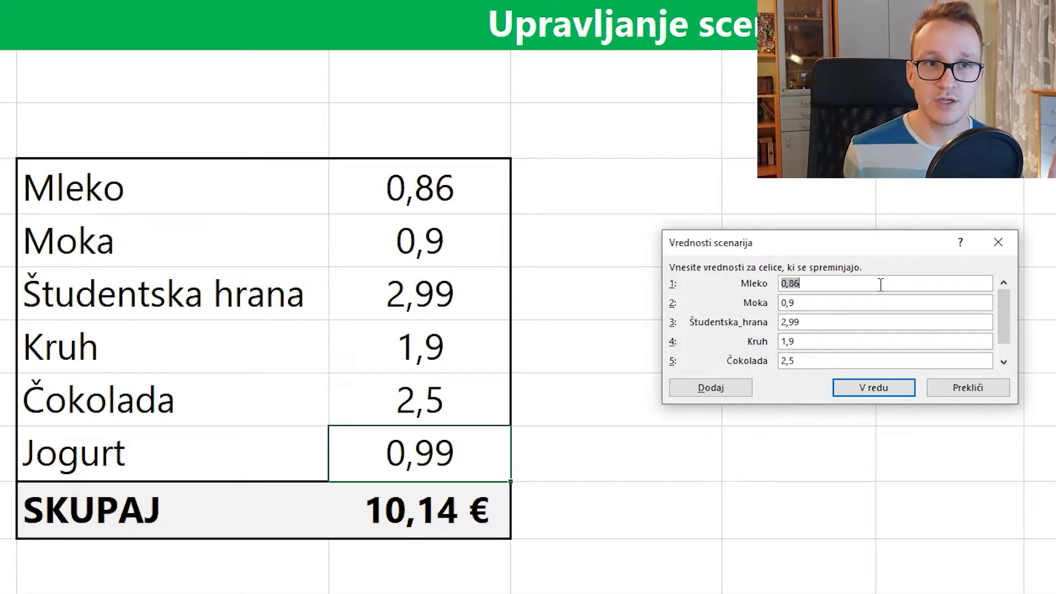
type("0")
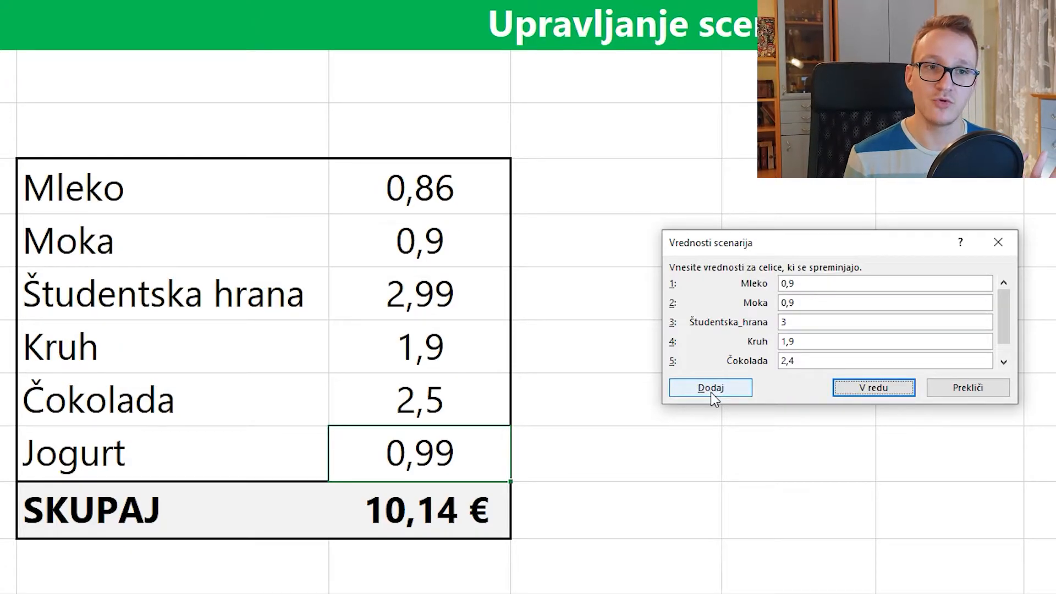
left_click(867, 388)
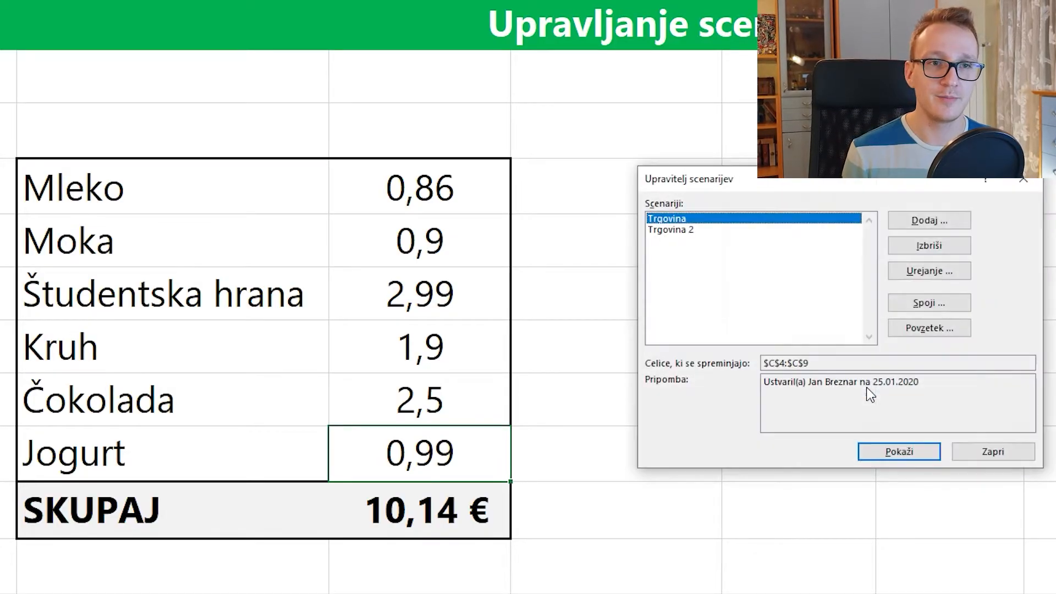
- Rename the scenario Trgovina as Trgovina 1, keeping its price values
left_click(686, 231)
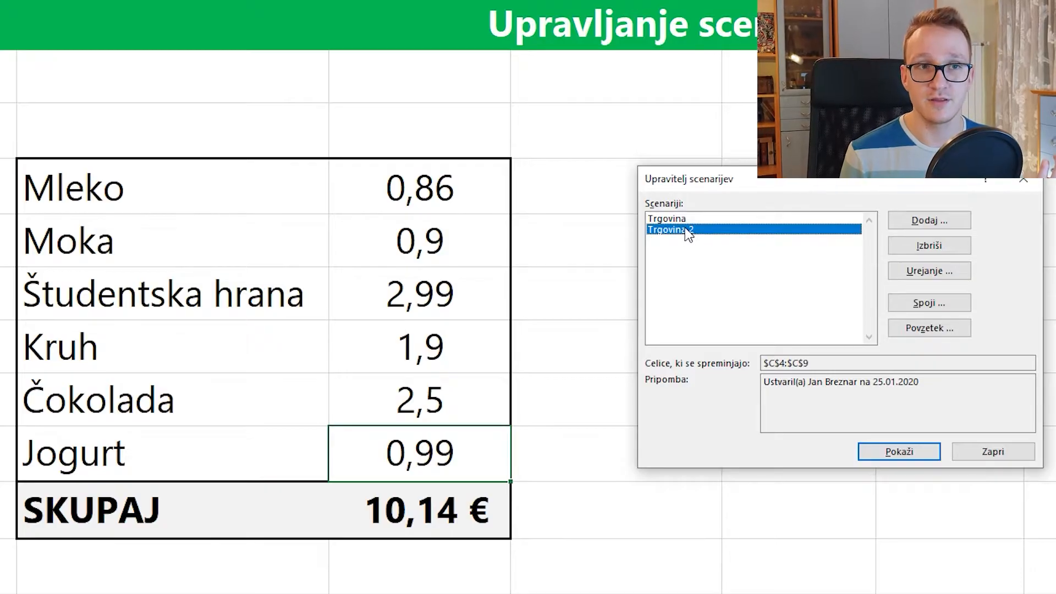
left_click(681, 222)
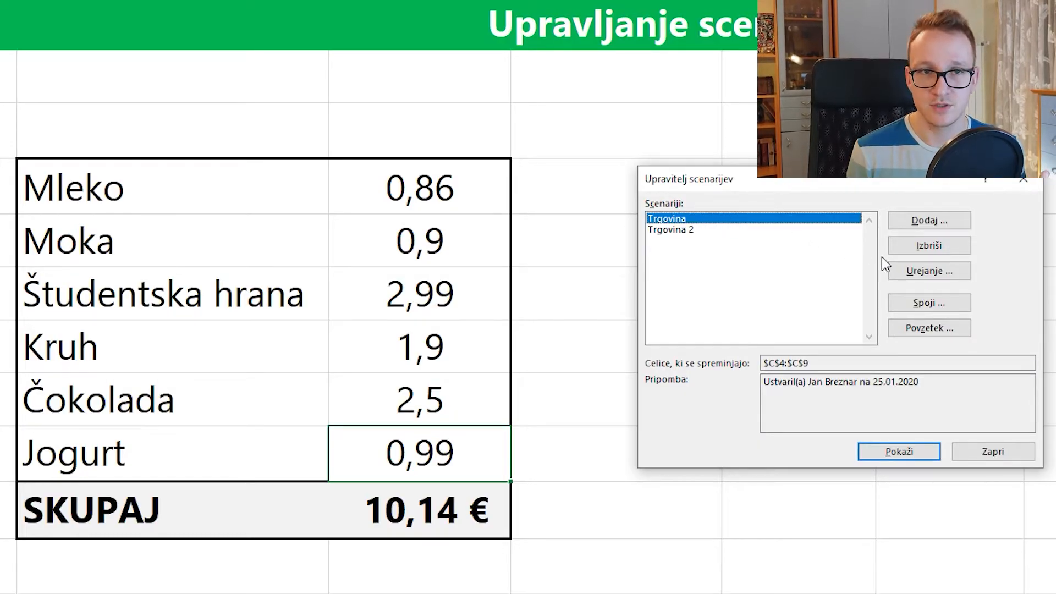
left_click(912, 273)
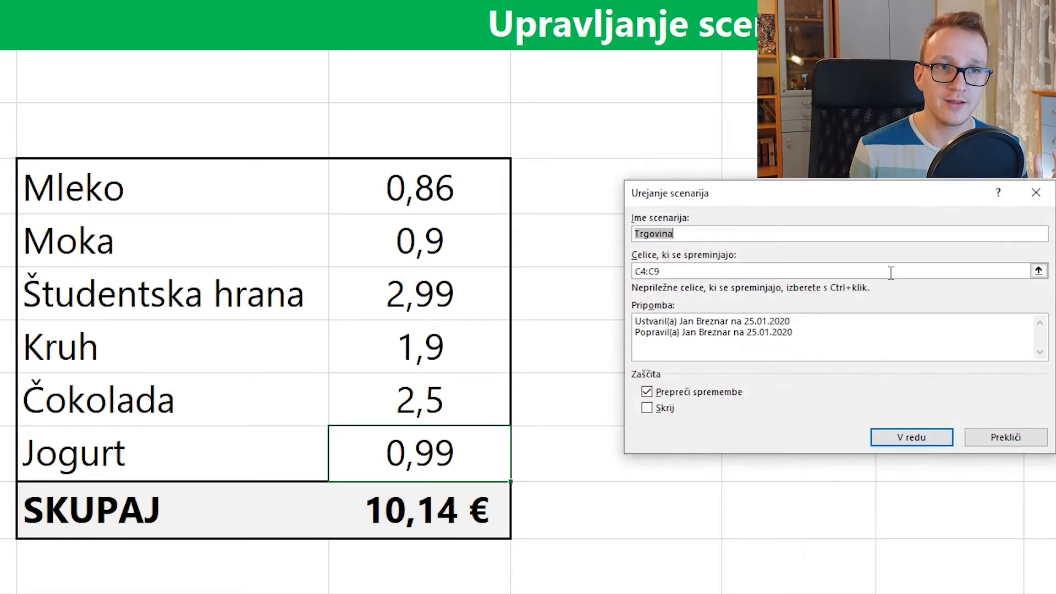
left_click(701, 236)
type("1")
left_click(923, 445)
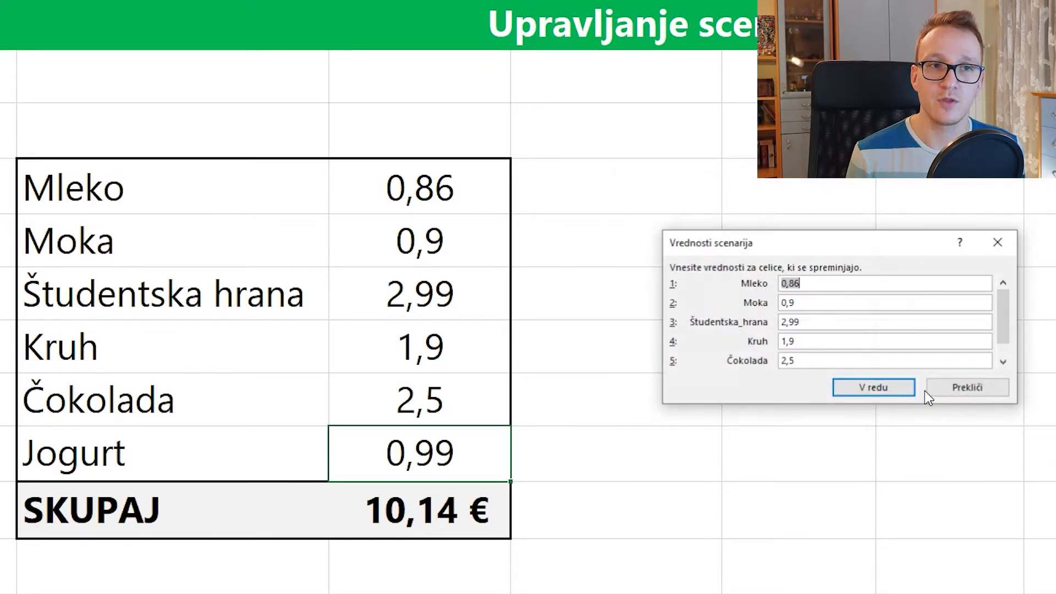
left_click(875, 385)
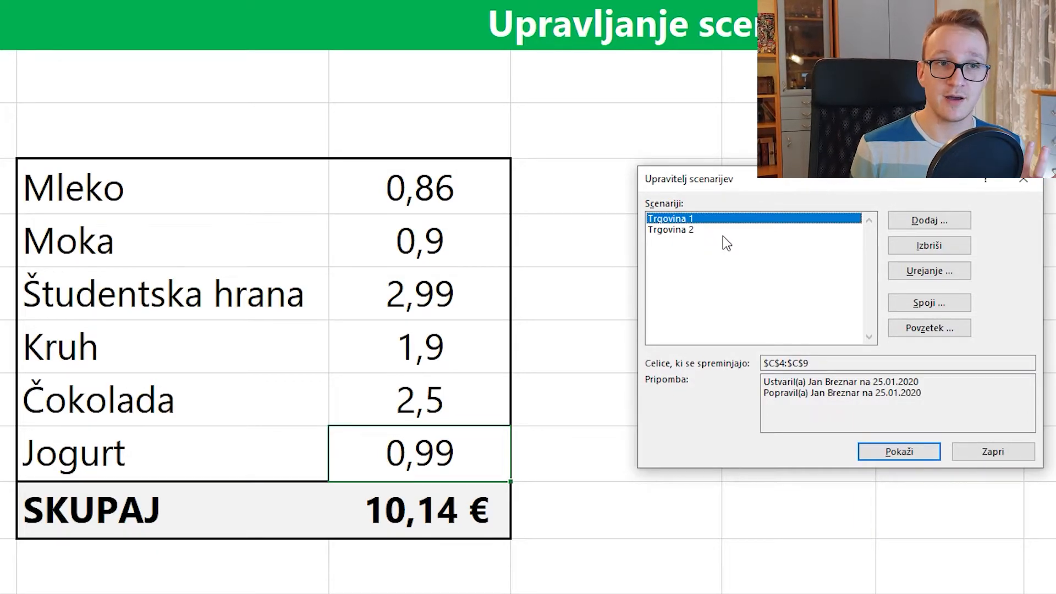
- Add a scenario named Trgovina 3 for C4:C9 with Moka 1, Študentska_hrana 2,5 and Kruh 2
left_click(924, 222)
type("Trgovina 3")
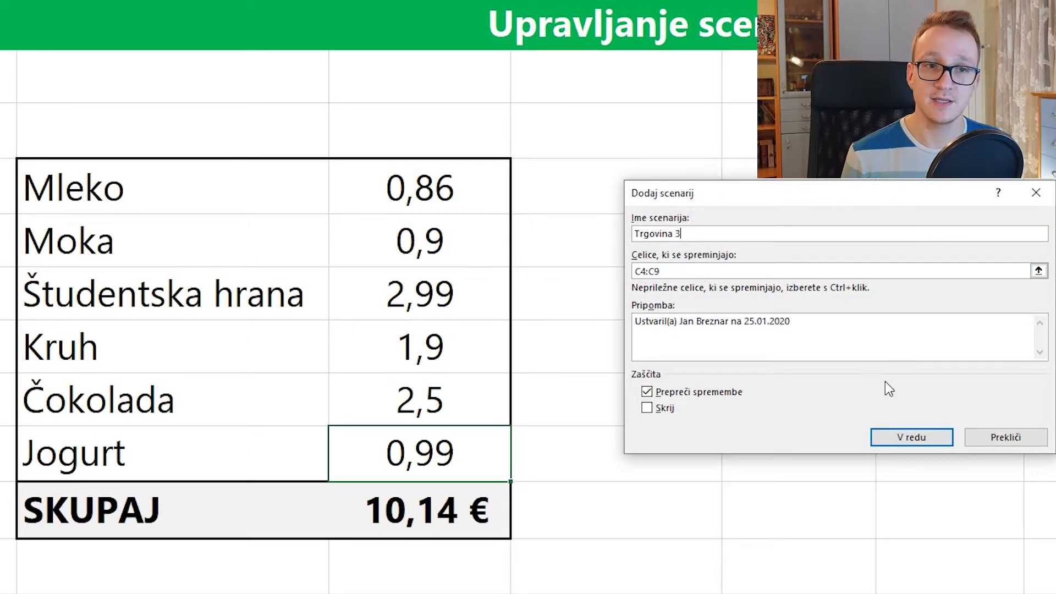
left_click(917, 438)
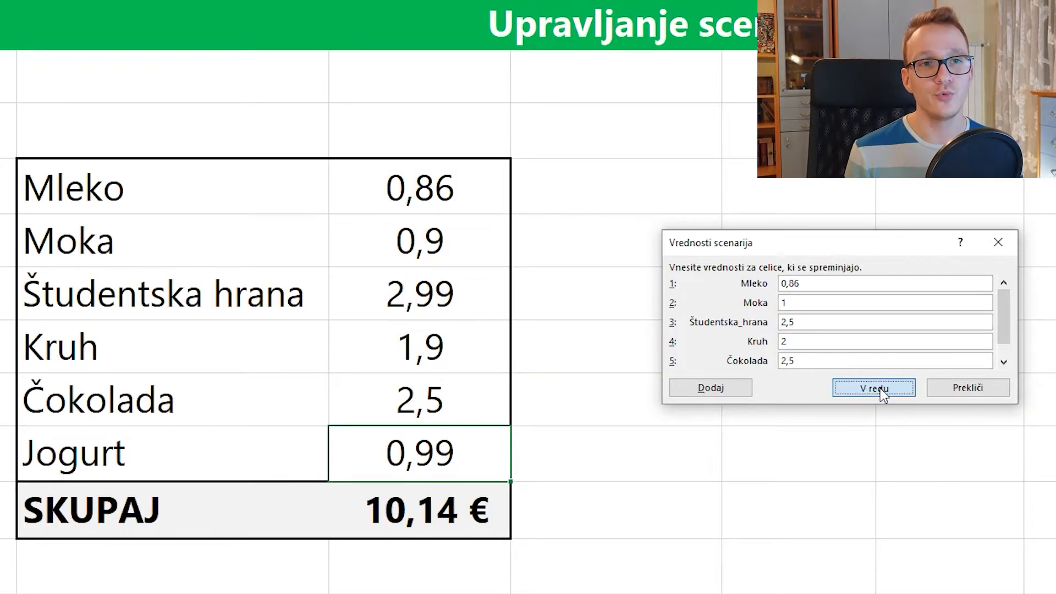
left_click(880, 388)
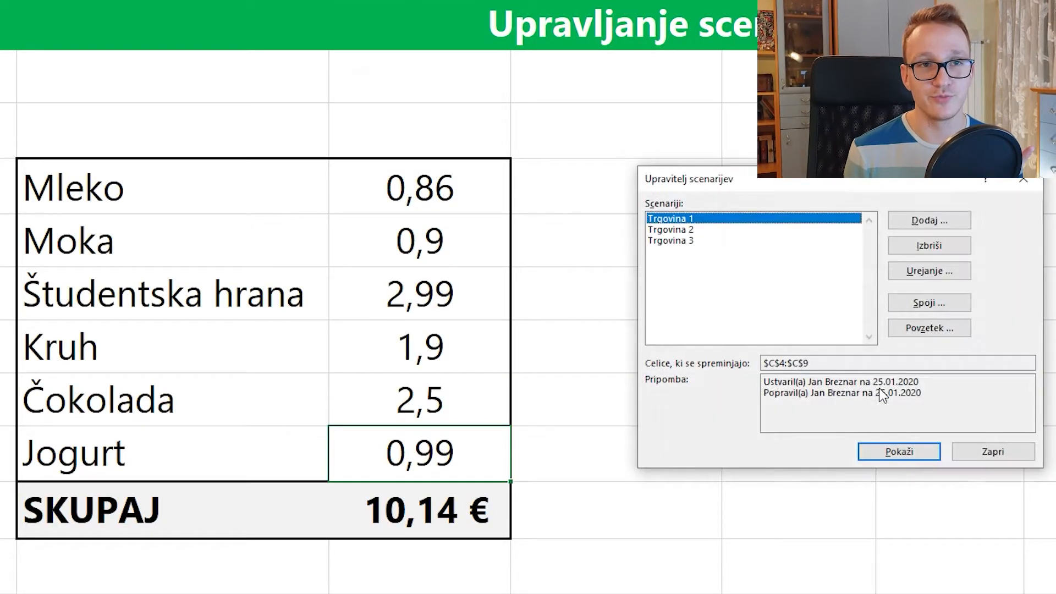
- Show the scenarios Trgovina 2, Trgovina 1 and finally Trgovina 3 in the grocery price table
left_click(687, 230)
left_click(685, 241)
left_click(686, 231)
left_click(688, 219)
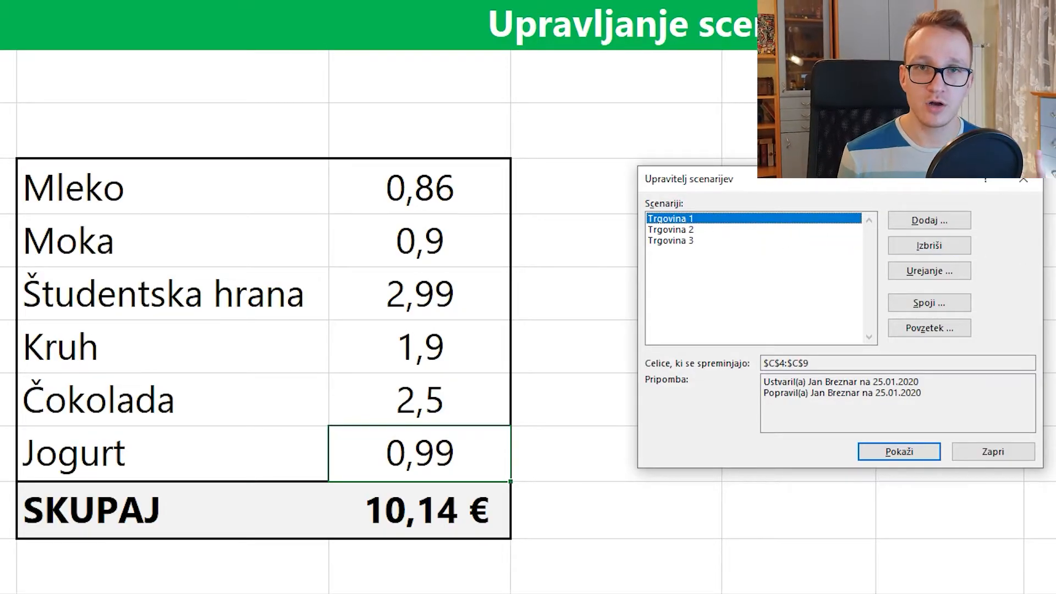
left_click(722, 239)
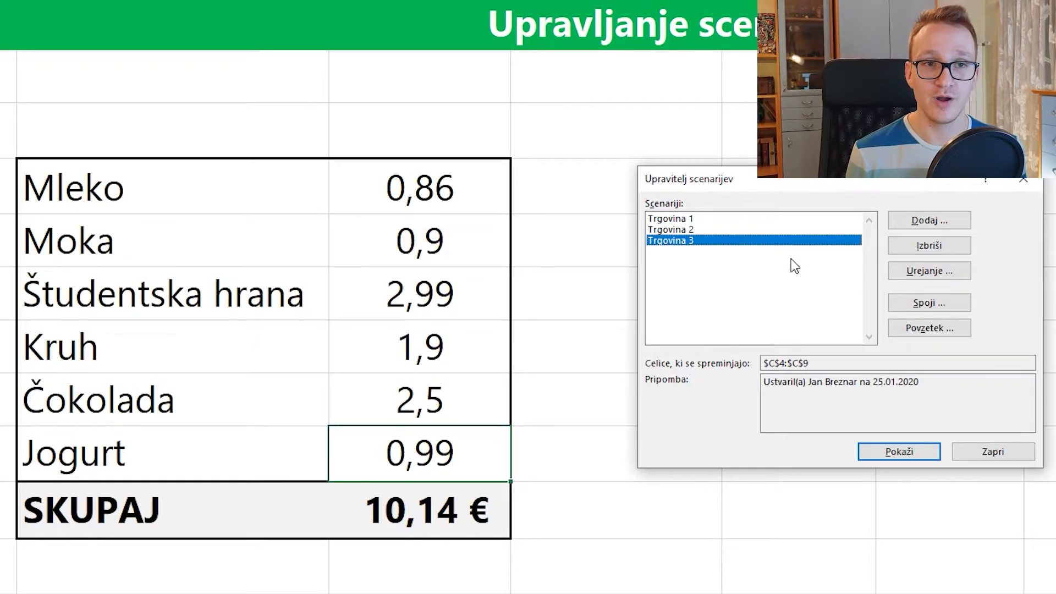
left_click(717, 230)
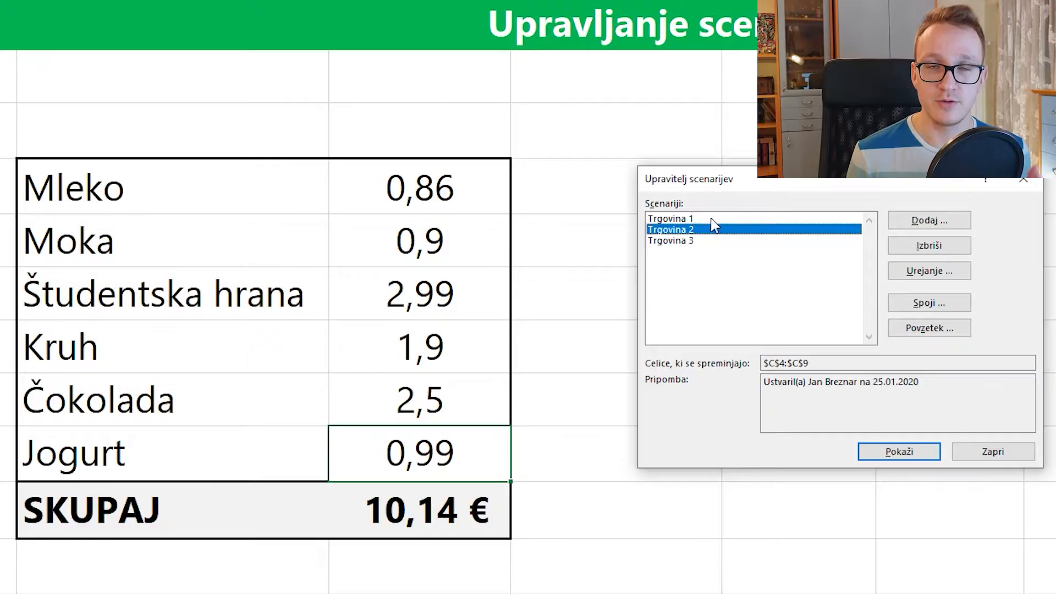
left_click(711, 218)
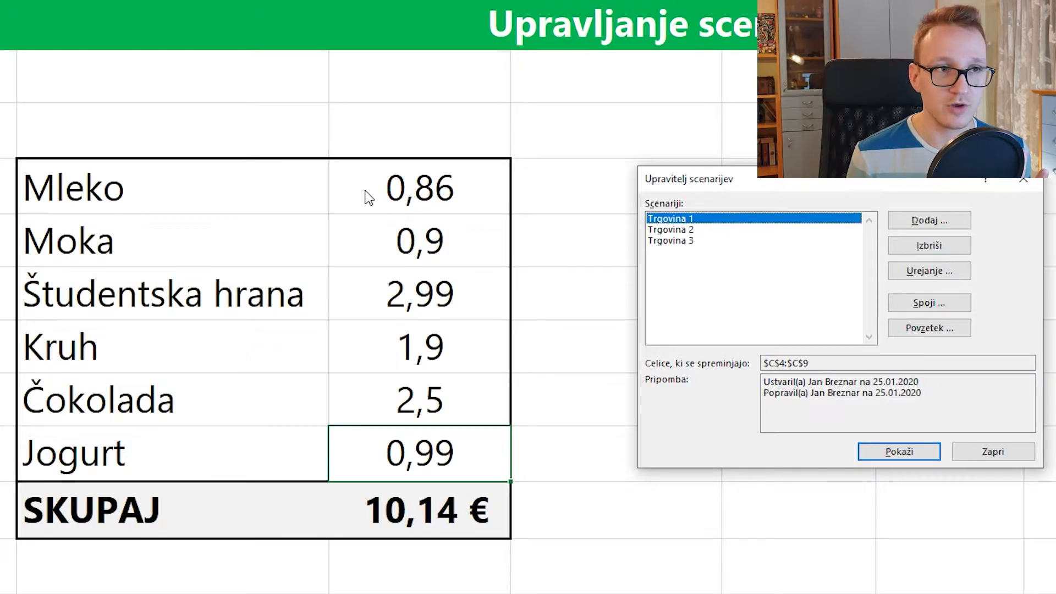
left_click(688, 231)
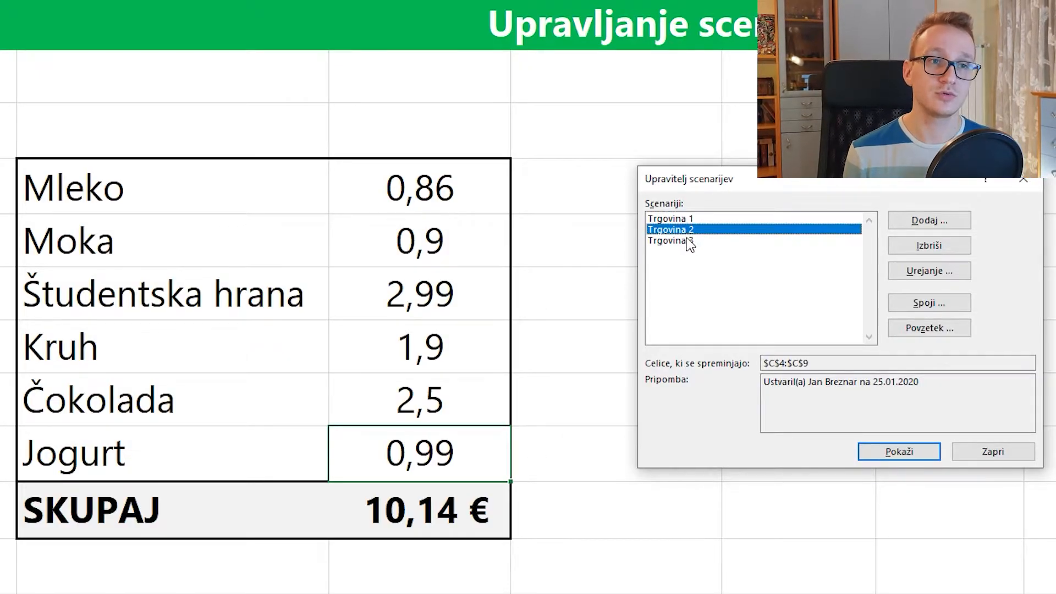
left_click(902, 454)
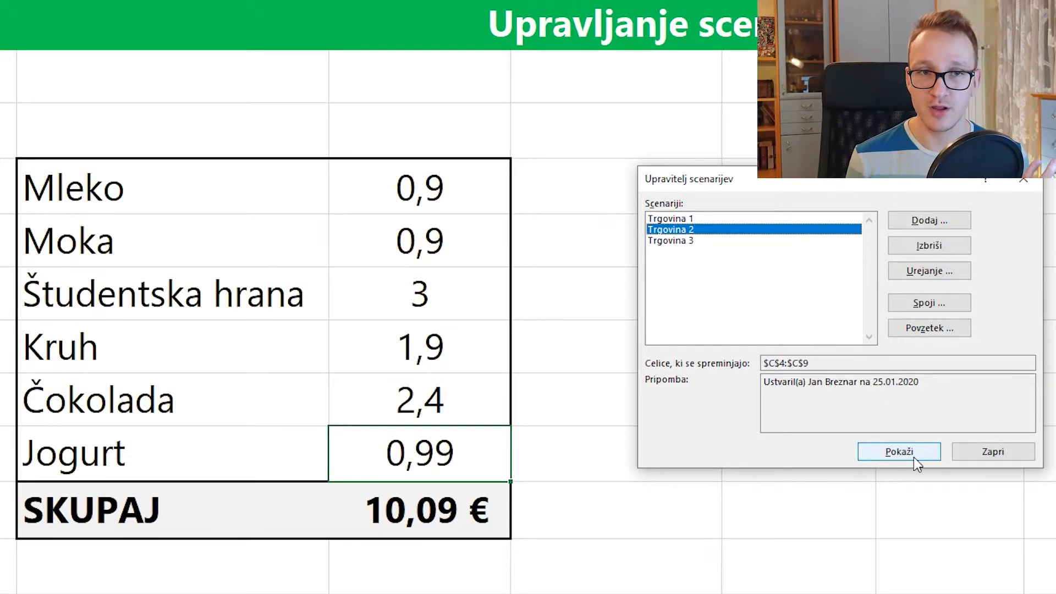
double_click(685, 220)
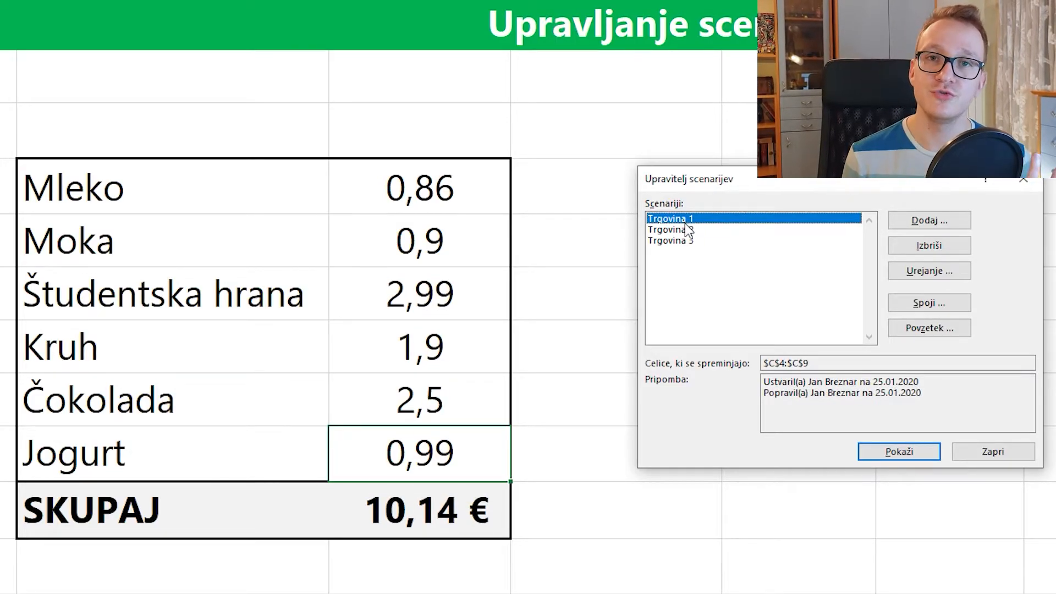
double_click(689, 243)
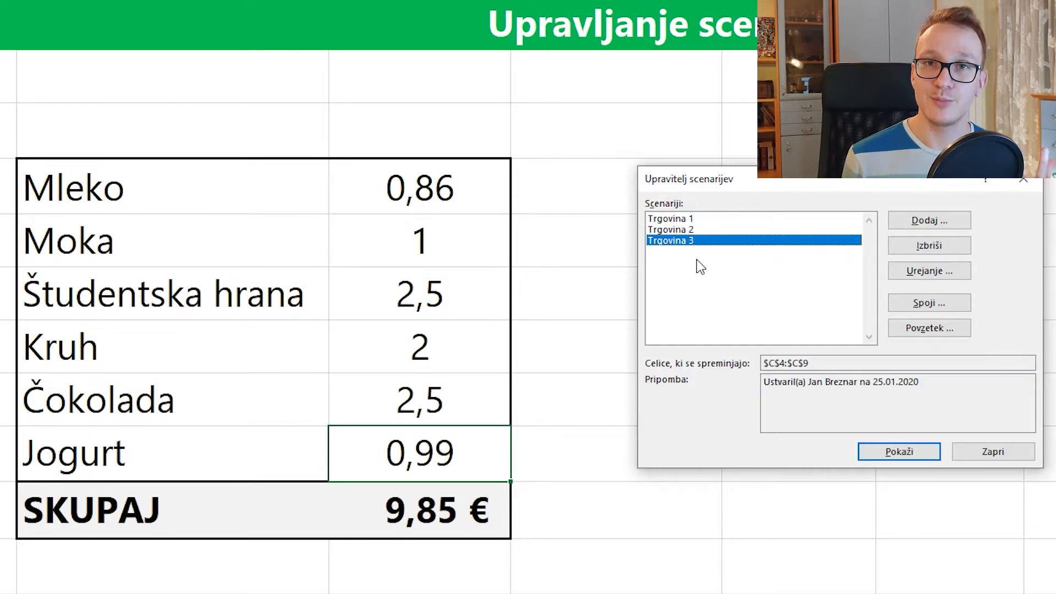
- Create a scenario summary report with C10 as the result cell
left_click(946, 333)
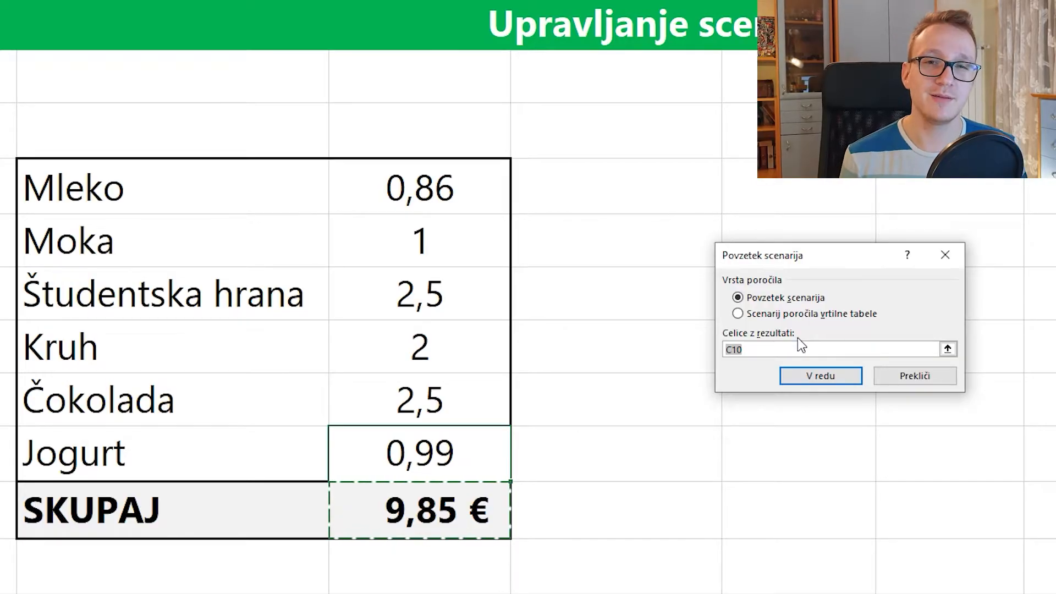
left_click(819, 377)
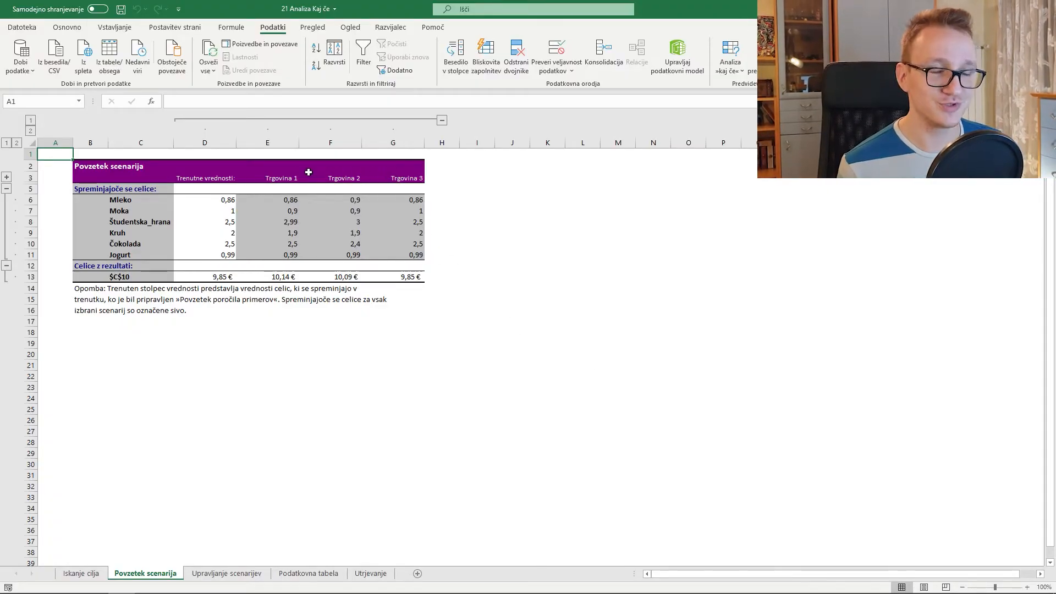
scroll(318, 172, "up", 5)
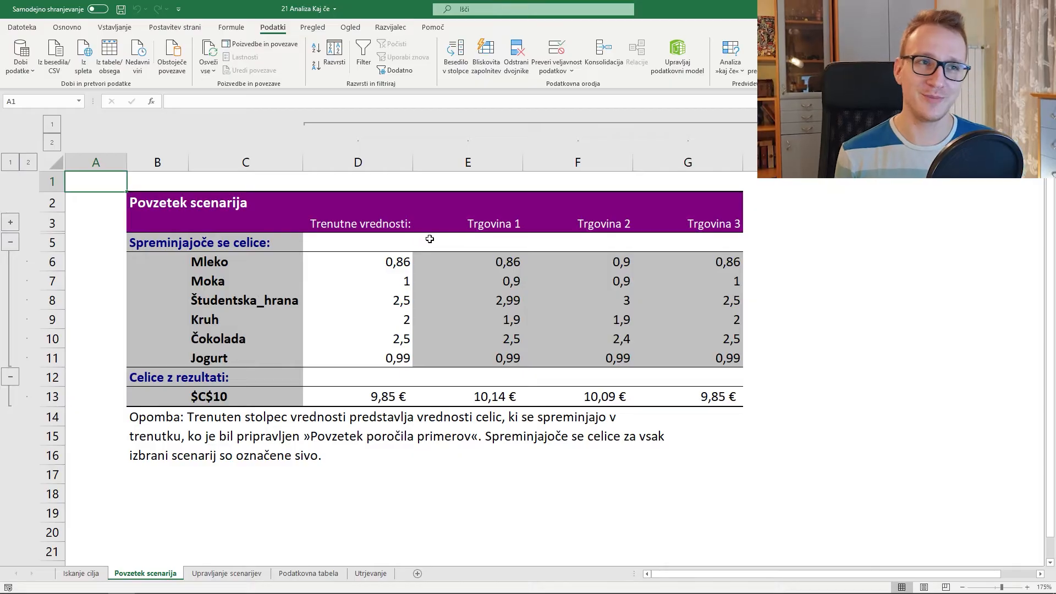
- Compare the summary's current-values column with the prices on the Upravljanje scenarijev sheet and with the Trgovina 1 column
left_click_drag(380, 242, 406, 359)
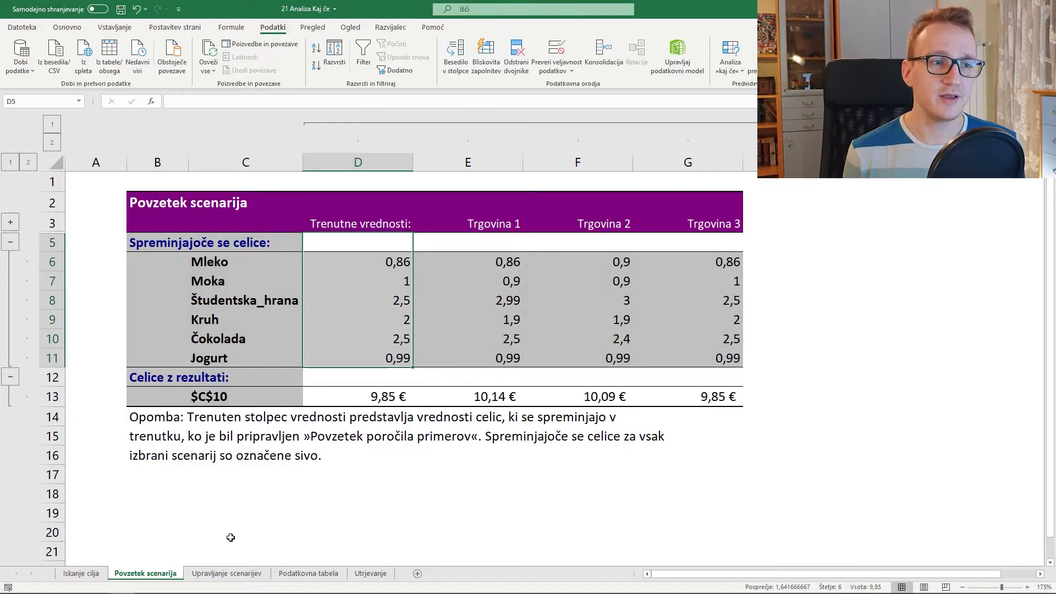
left_click(234, 575)
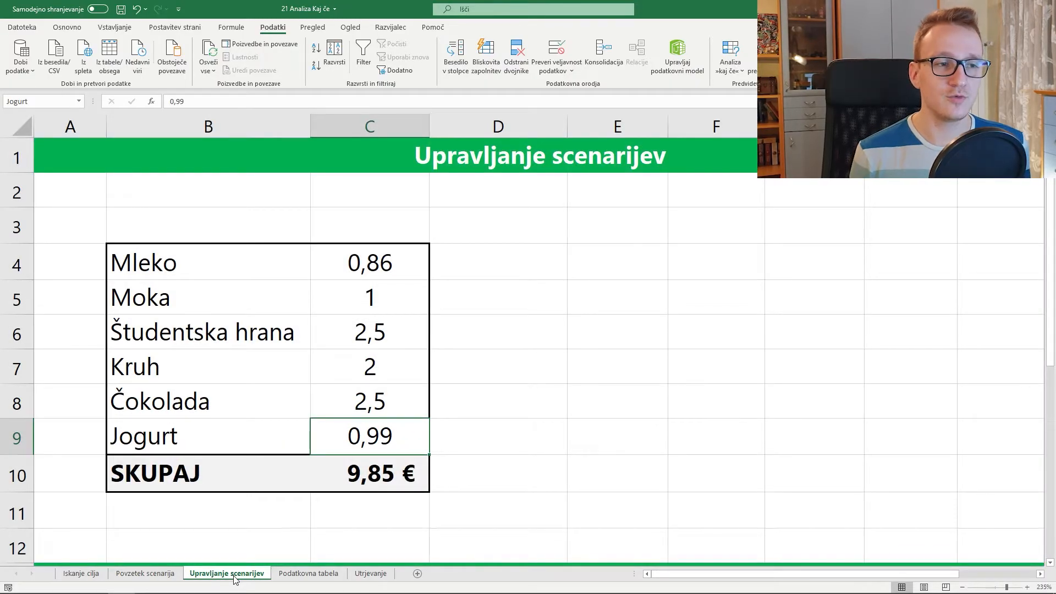
key("ctrl+Page_Up")
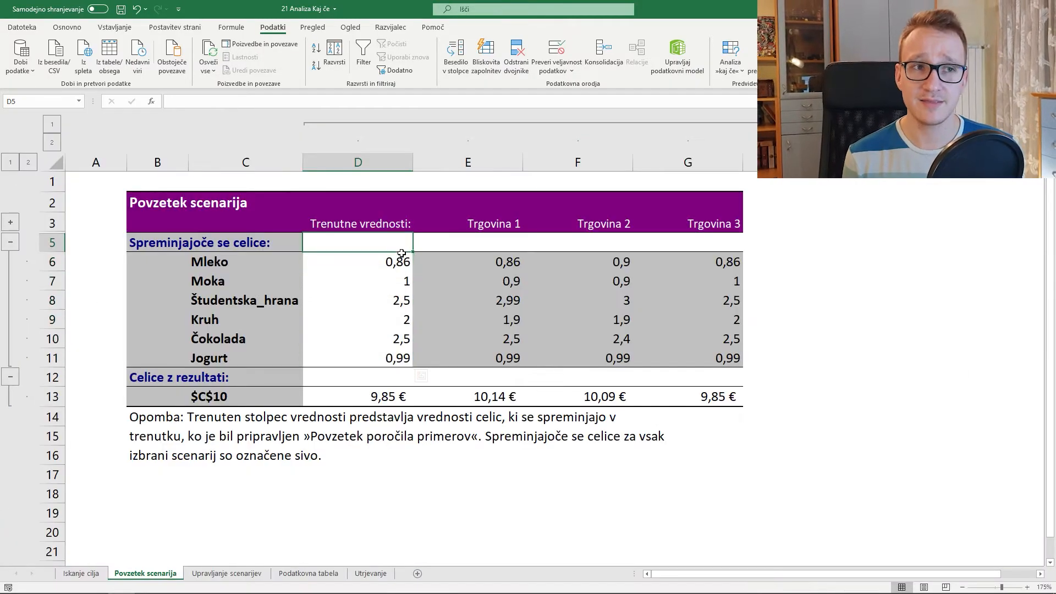
left_click_drag(375, 369, 375, 370)
left_click_drag(495, 243, 489, 373)
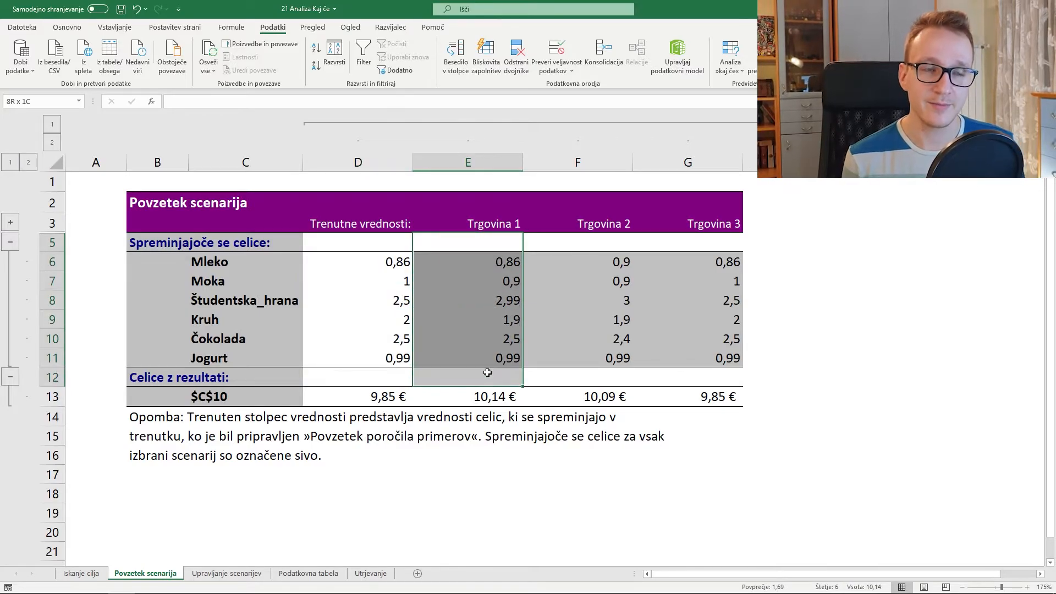
- Hide column D with the current values in the scenario summary
left_click(384, 157)
right_click(383, 157)
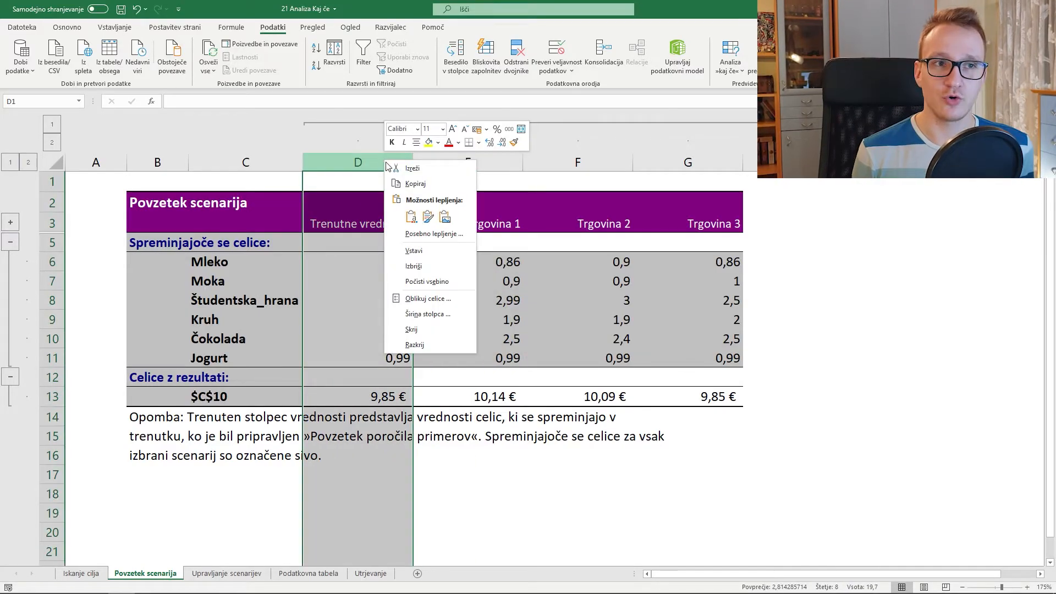
left_click(434, 326)
- Examine the item prices and the result row of the three stores in the scenario summary
left_click(403, 263)
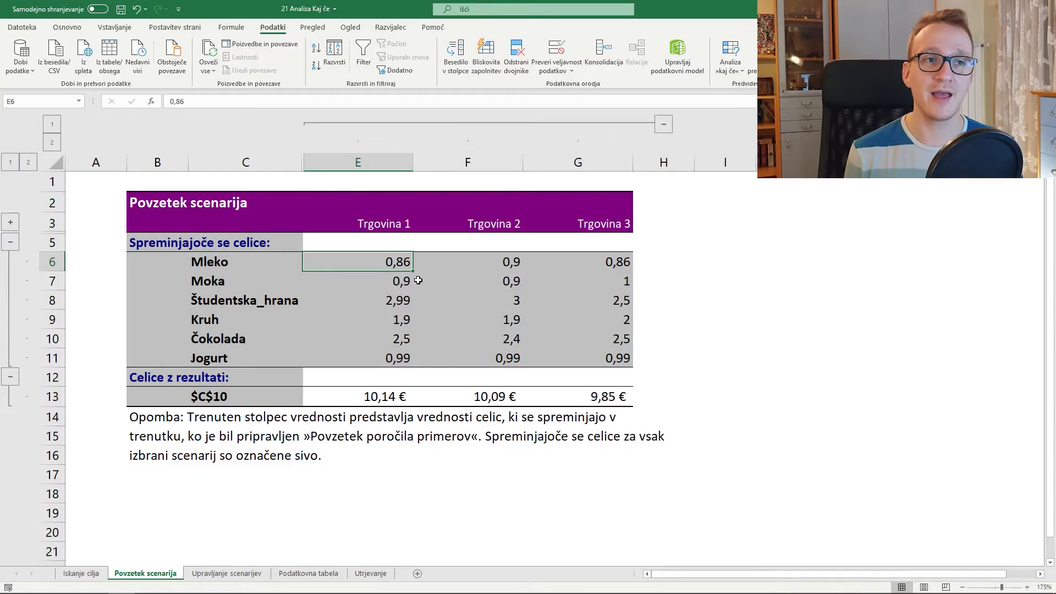
left_click_drag(381, 267, 585, 308)
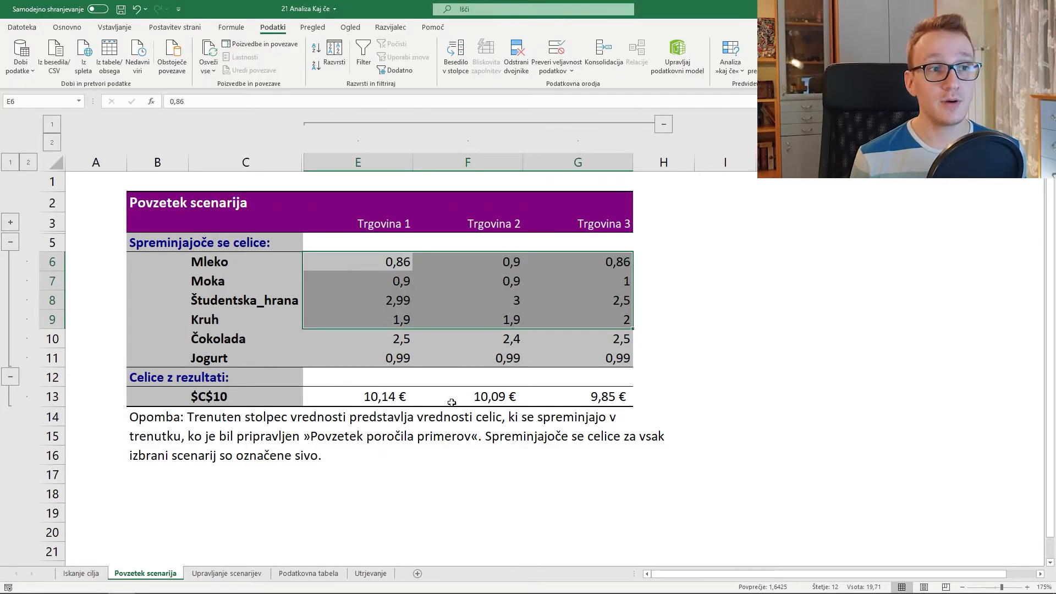
left_click_drag(399, 394, 590, 403)
left_click(589, 402)
left_click(500, 399)
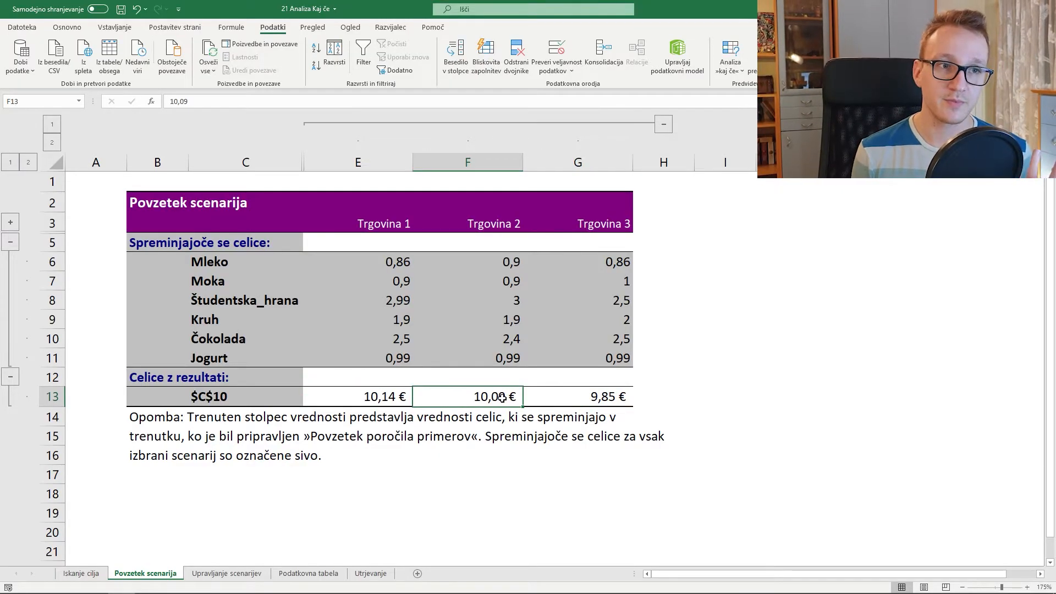
- Compare the SUM formula and SKUPAJ label of total cell C10 on the Upravljanje scenarijev sheet with the summary's $C$10 result label
key("ctrl+Page_Down")
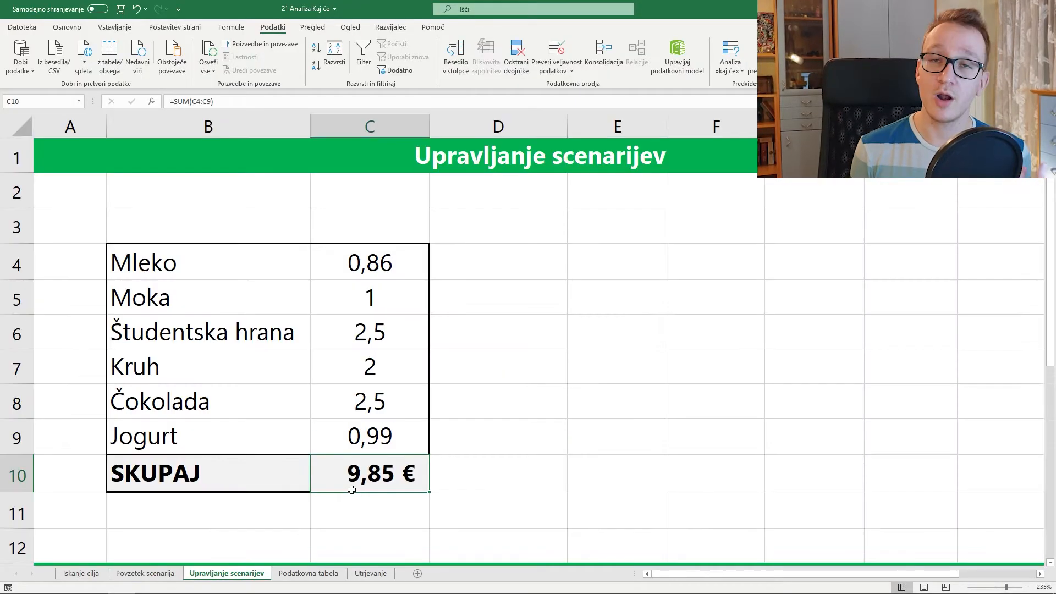
double_click(401, 473)
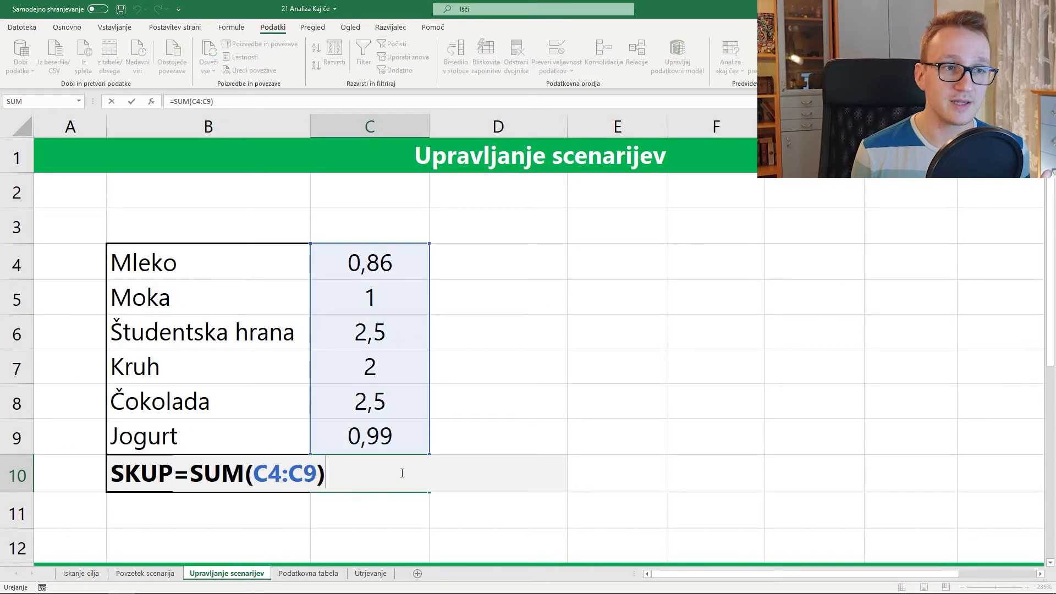
key("Escape")
key("ctrl+Page_Up")
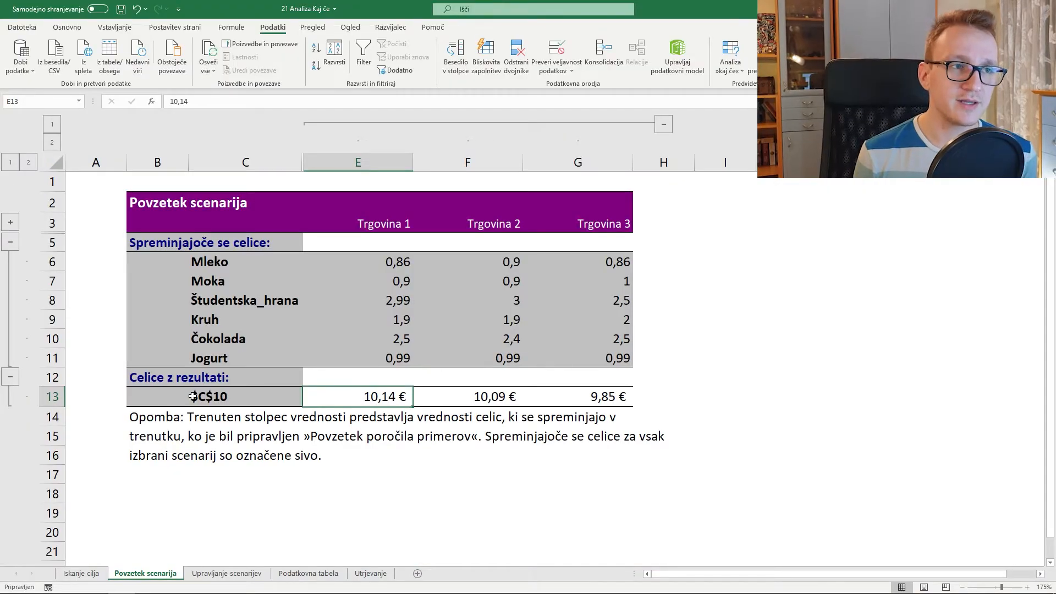
left_click(195, 398)
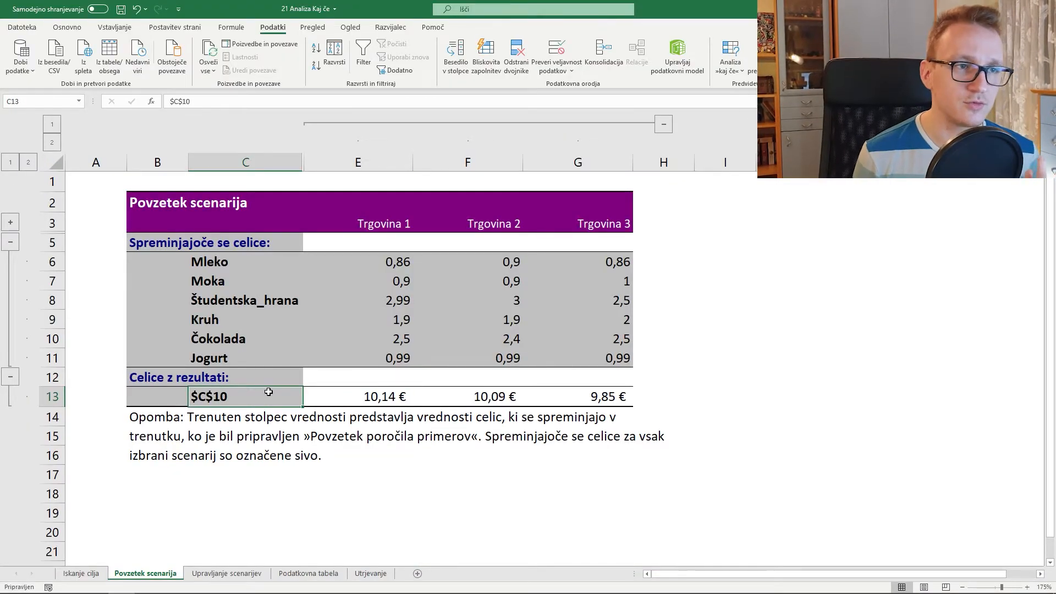
left_click(226, 573)
left_click(371, 475)
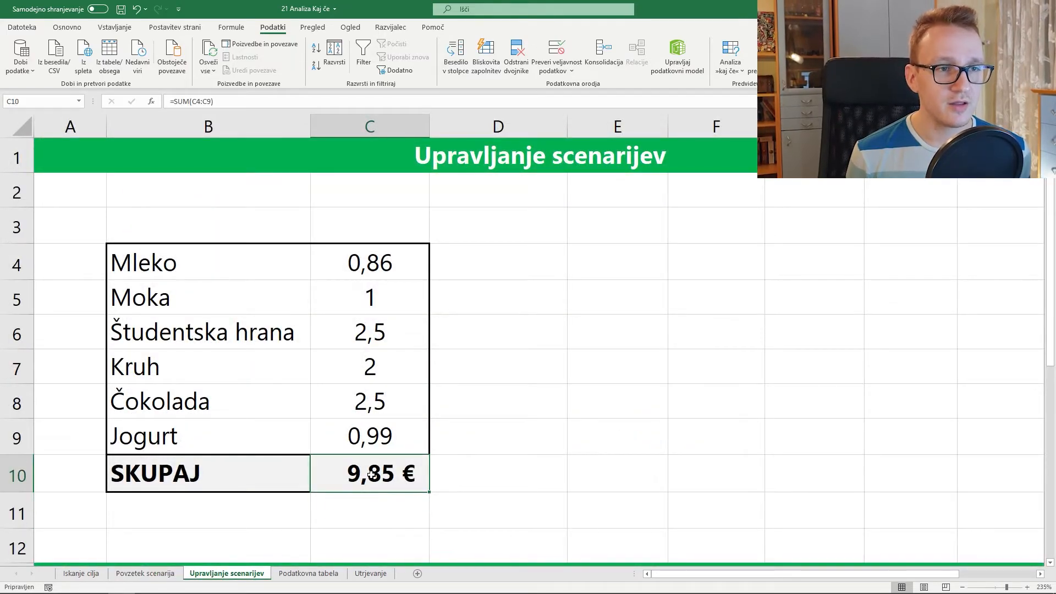
left_click(286, 474)
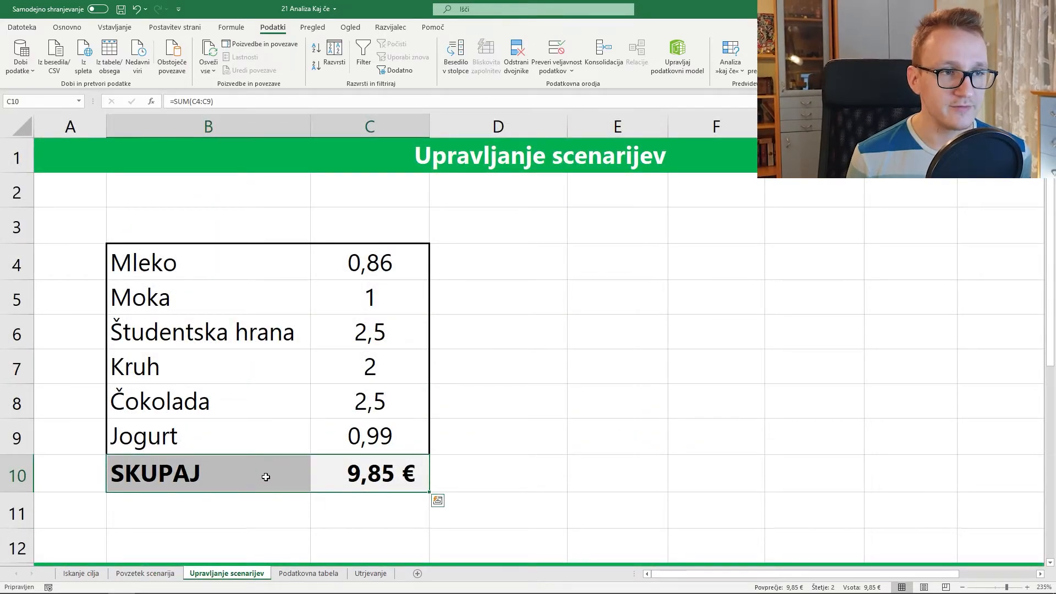
left_click(347, 477)
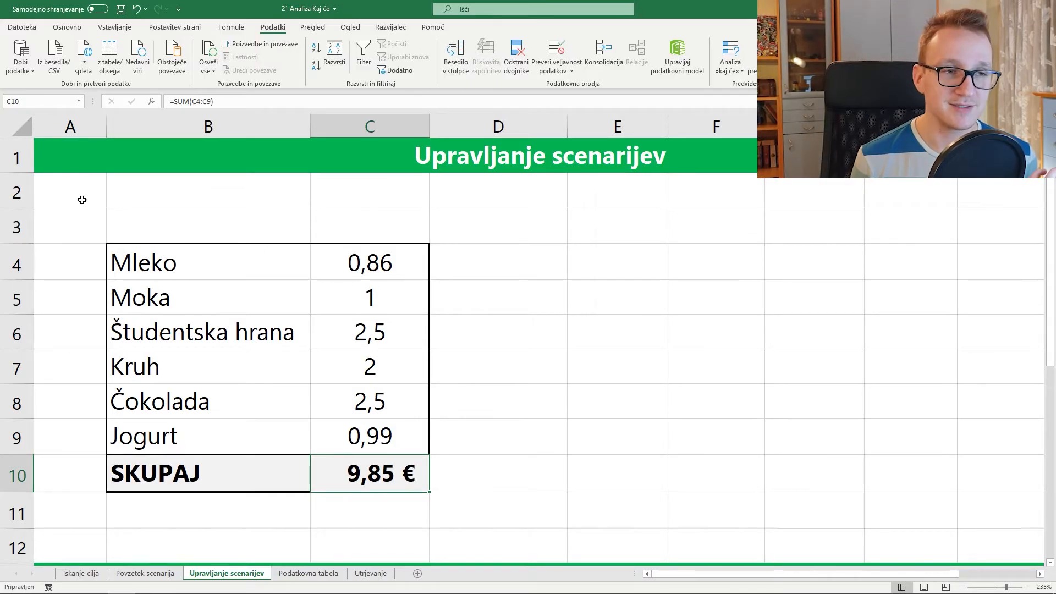
- Check the defined names of the price cells in column C against the item labels in the scenario summary
left_click_drag(388, 268, 377, 435)
left_click(372, 427)
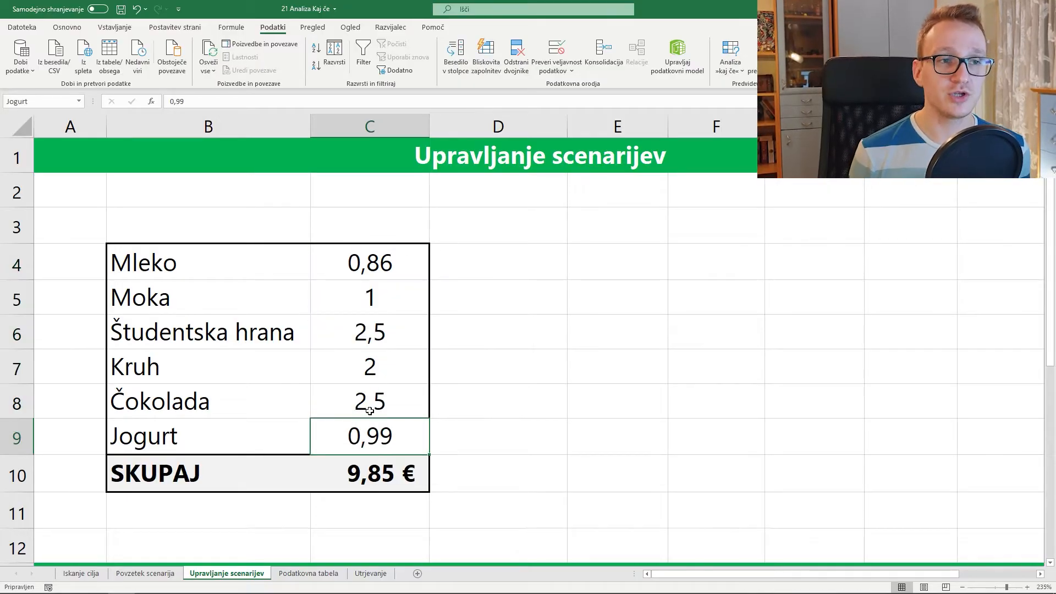
left_click(383, 408)
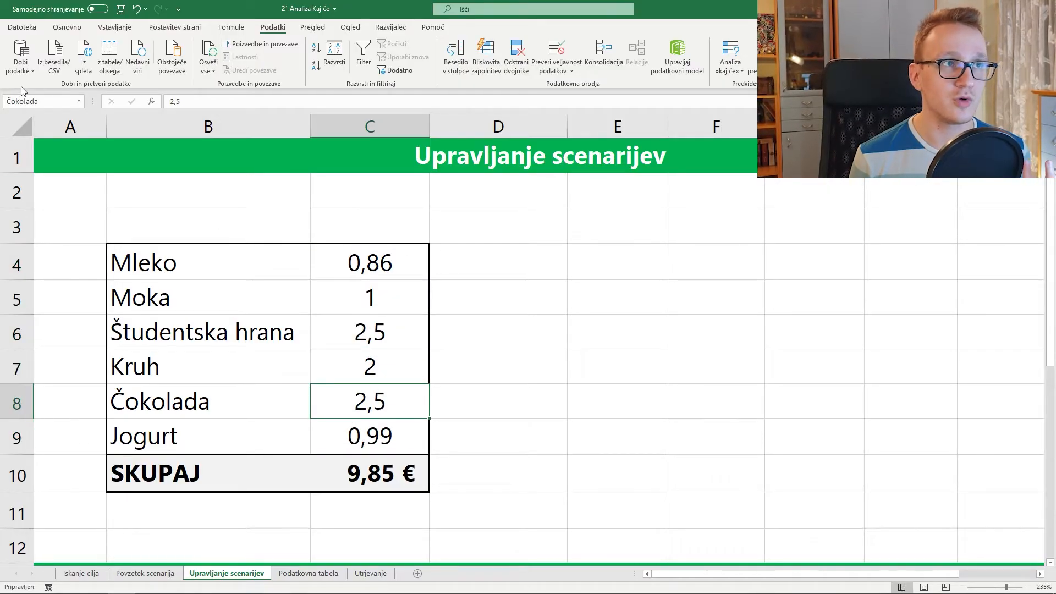
left_click(160, 573)
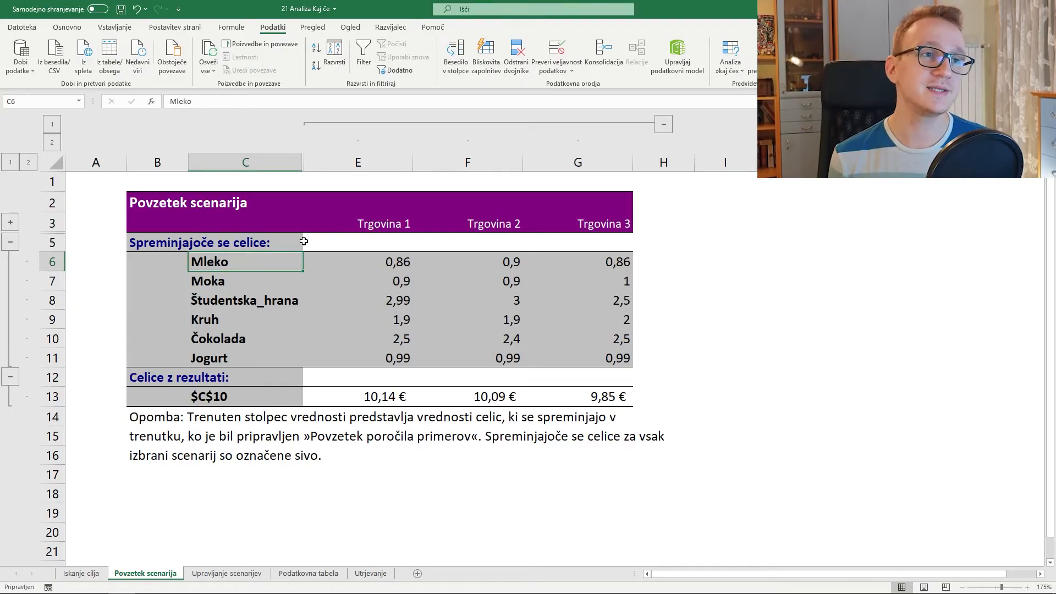
left_click(272, 276)
left_click(271, 298)
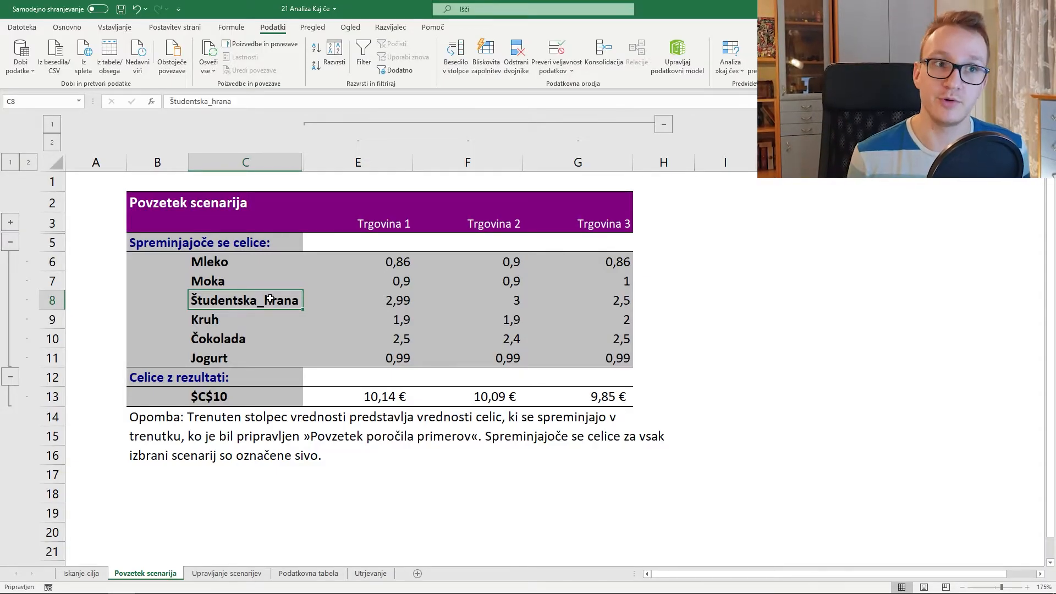
- Replace the $C$10 label in cell C13 of the scenario summary with Skupaj
left_click(222, 400)
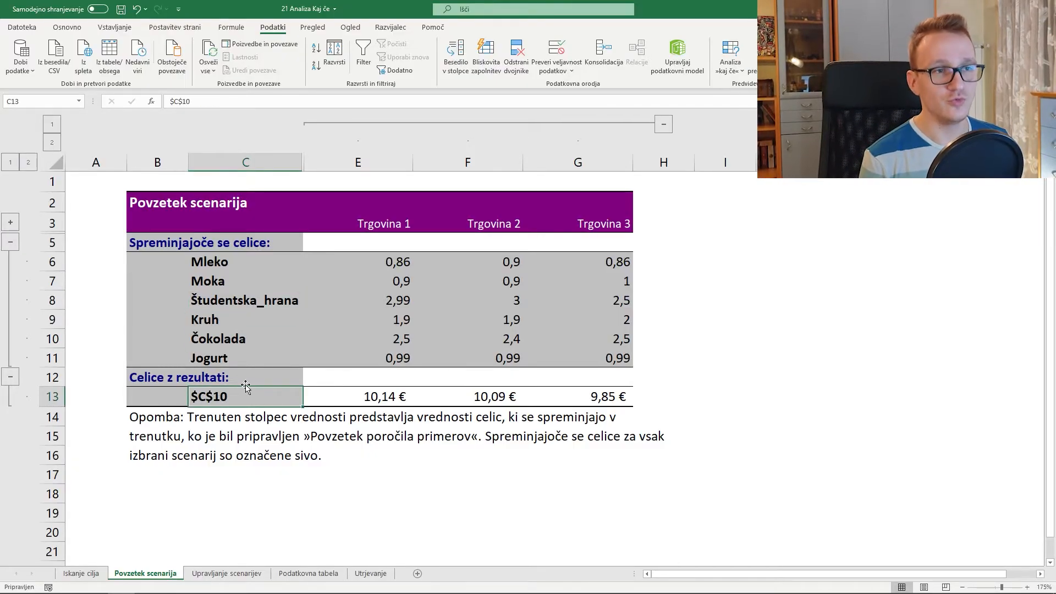
type("Skupaj")
key("Return")
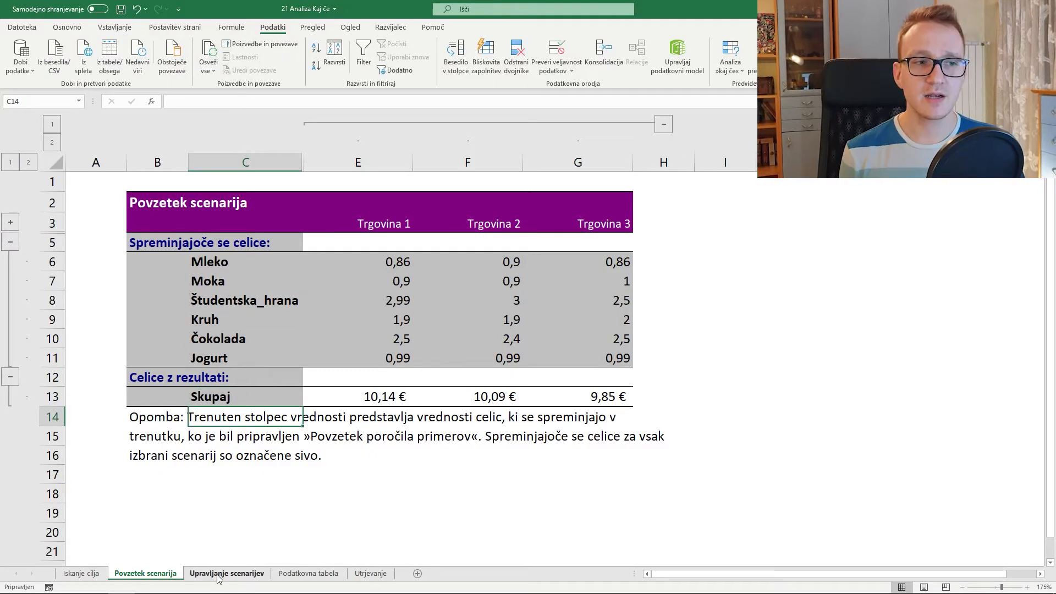
- On the Upravljanje scenarijev sheet, delete the scenarios Trgovina 1, Trgovina 2 and Trgovina 3 in the Scenario Manager
left_click(227, 574)
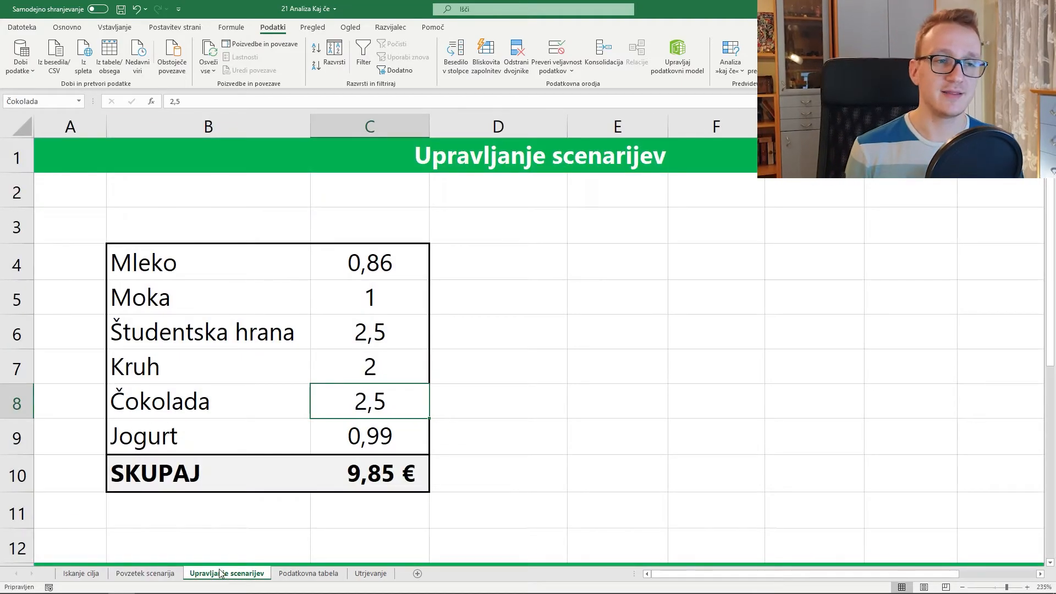
scroll(289, 410, "down", 5)
scroll(289, 407, "up", 1)
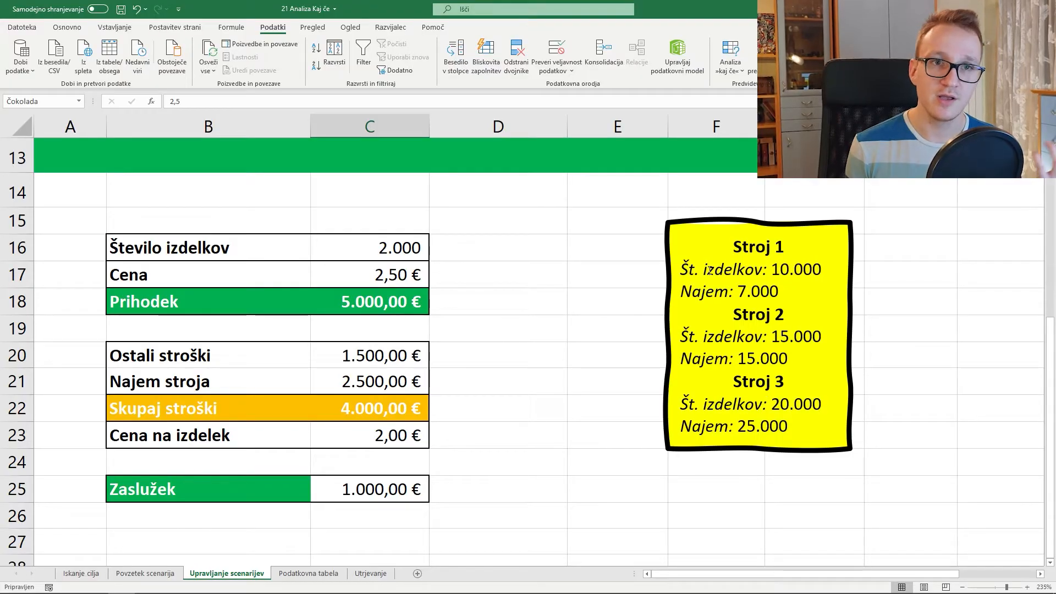
left_click(388, 251)
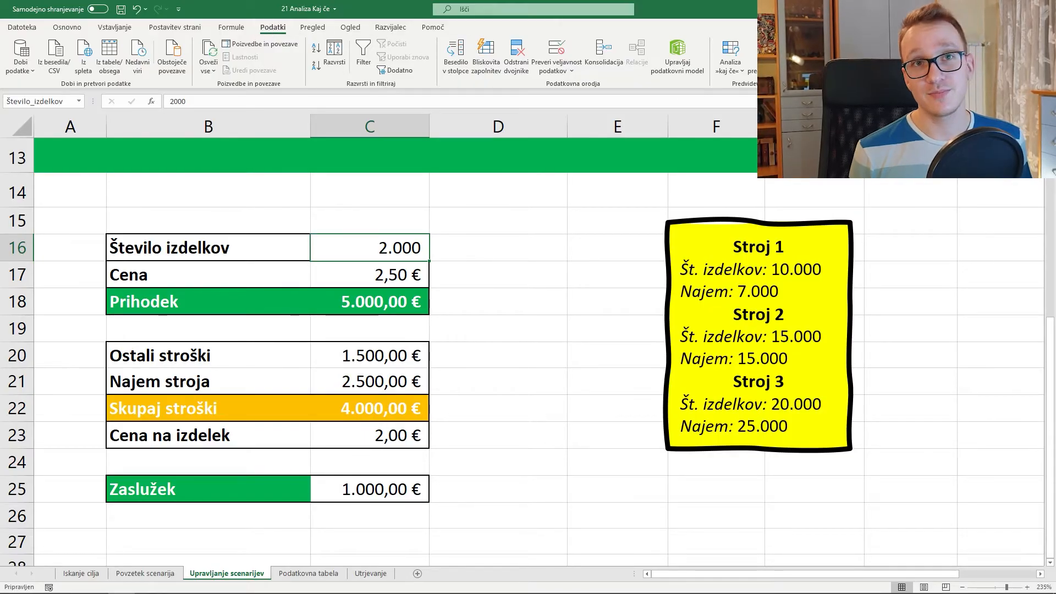
left_click(735, 66)
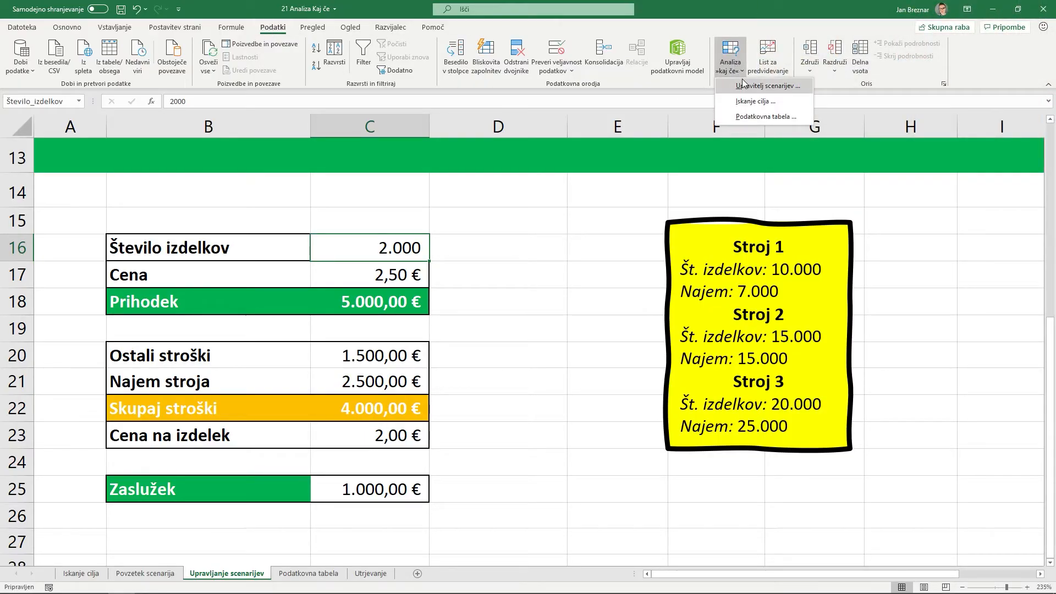
left_click(747, 87)
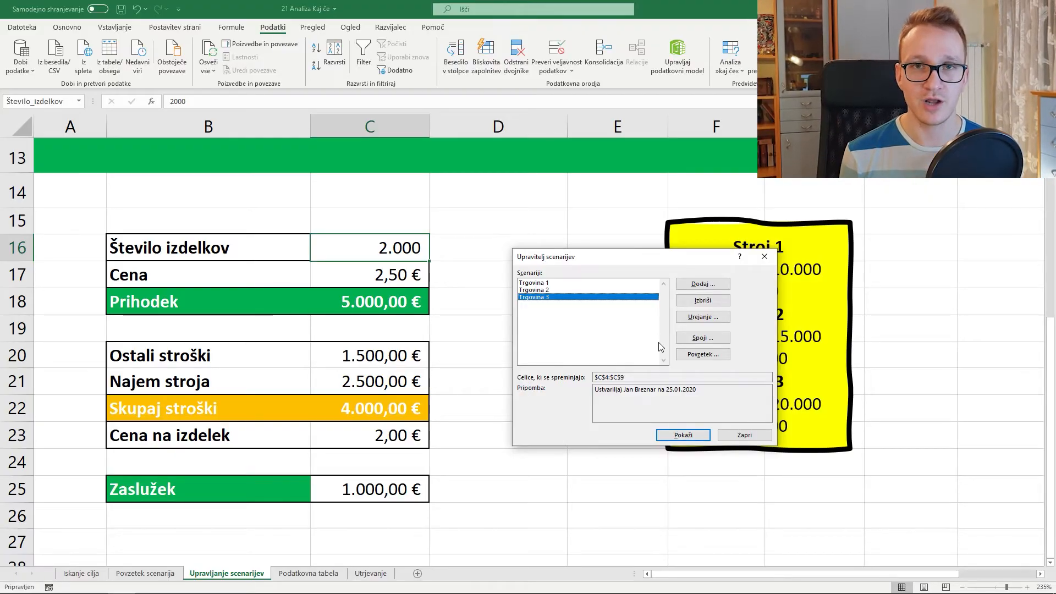
left_click(718, 301)
left_click(722, 302)
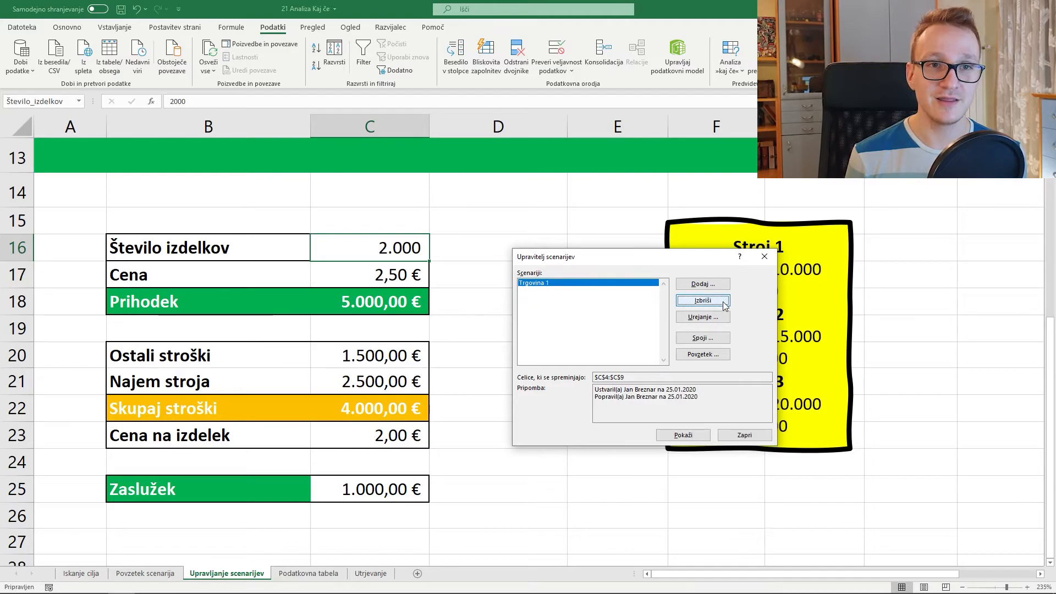
left_click(724, 302)
- Add a scenario named Stroj 1 with the product quantity C16 and the machine rent C21 as its changing cells
left_click(717, 287)
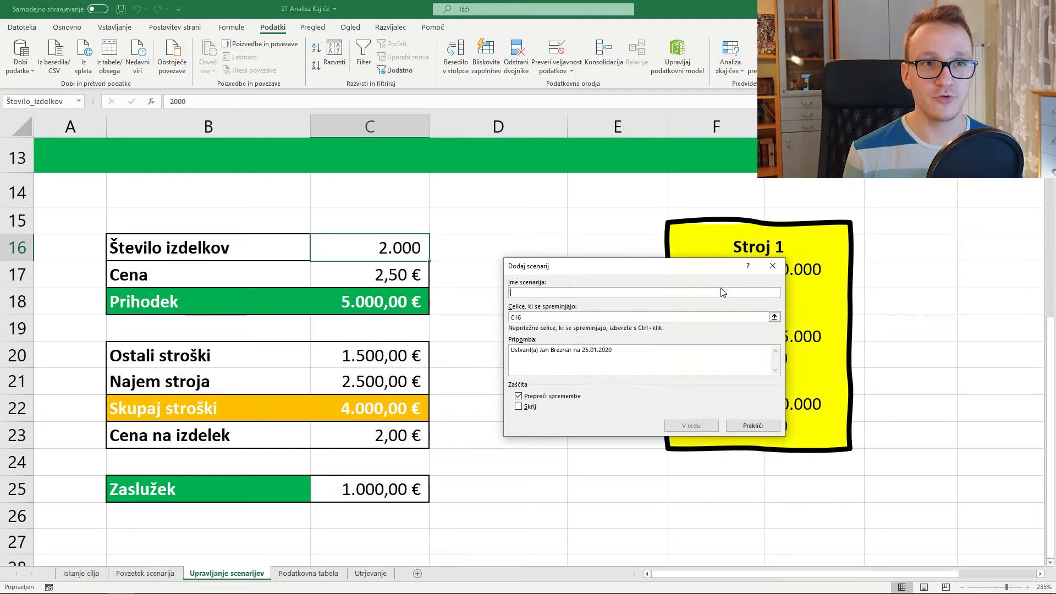
type("Stroj 1")
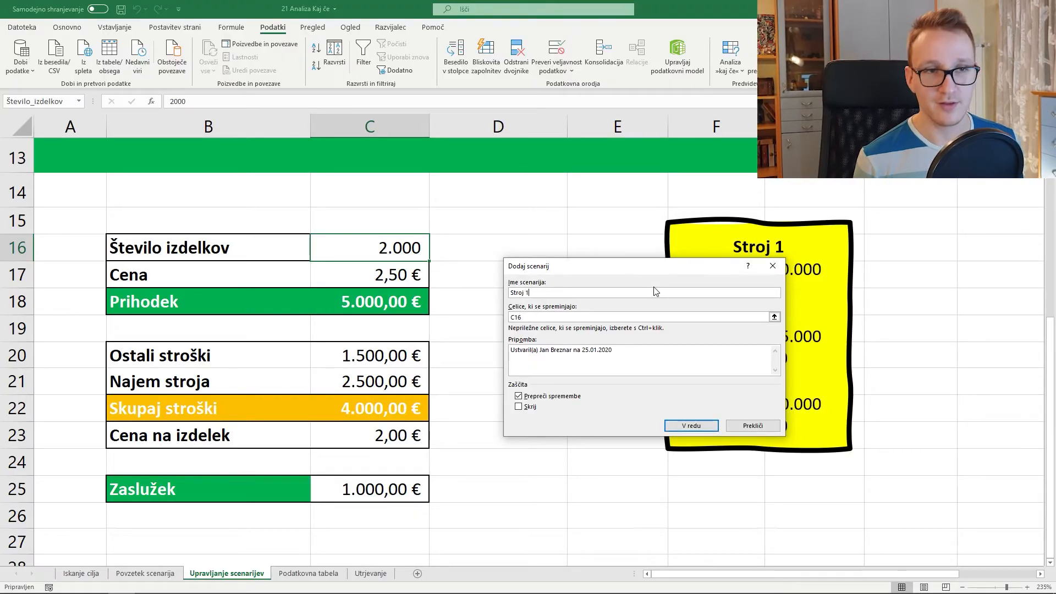
left_click_drag(640, 272, 687, 339)
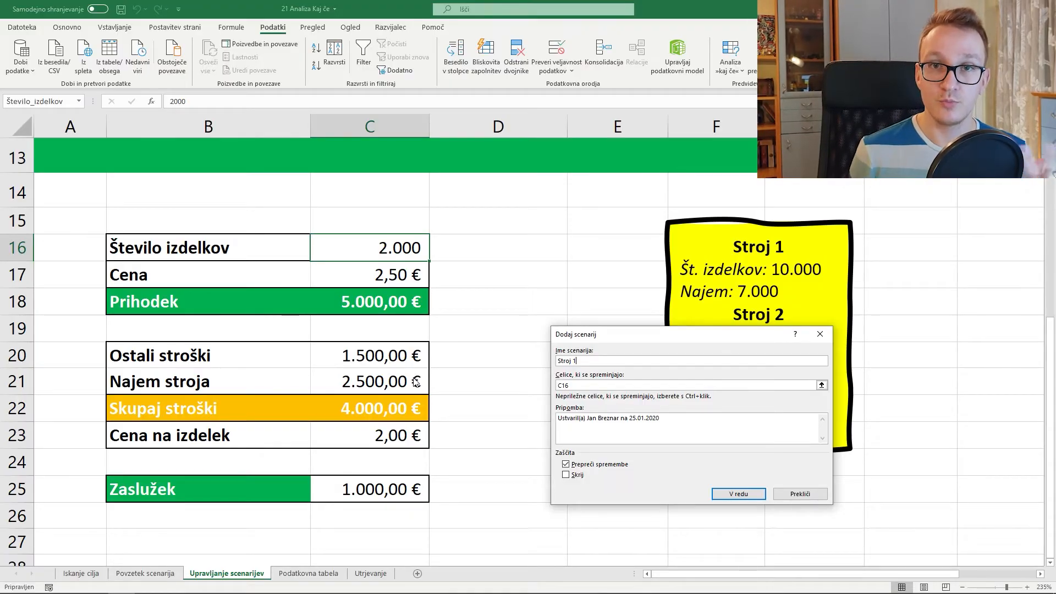
key("Tab")
key("BackSpace")
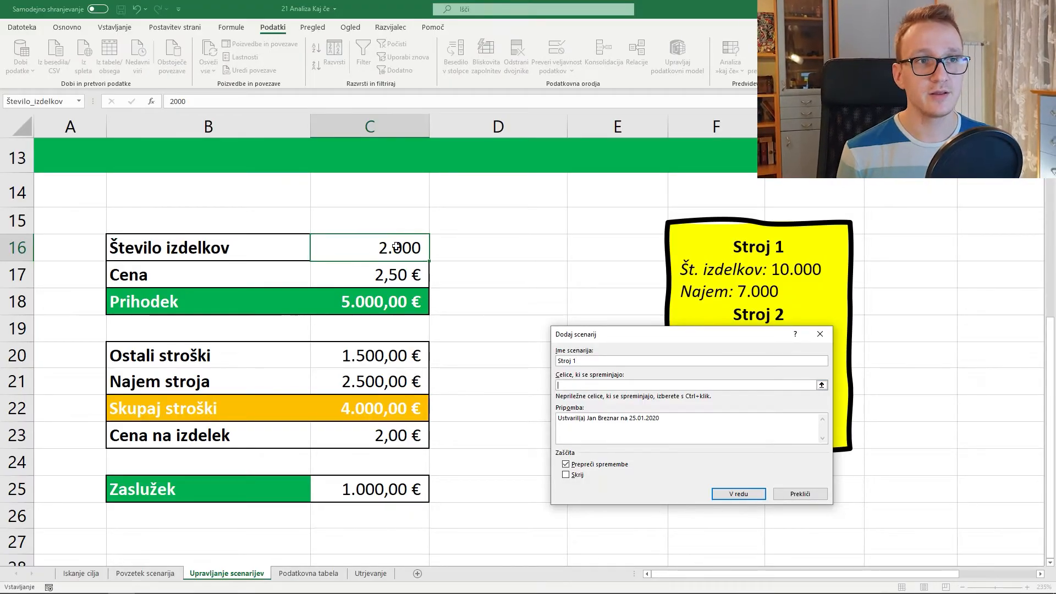
left_click(392, 248)
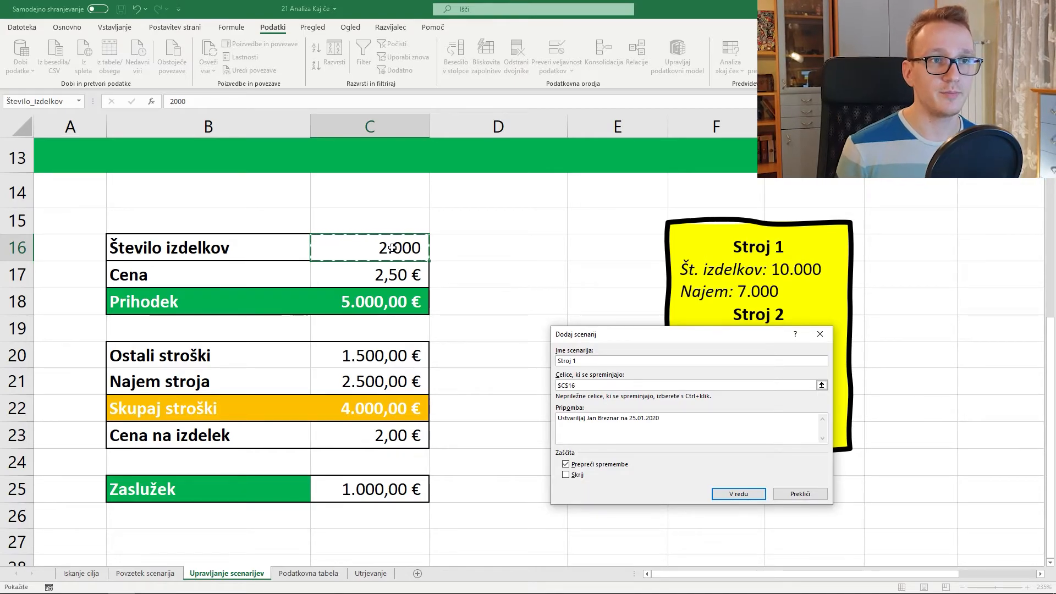
key("ctrl")
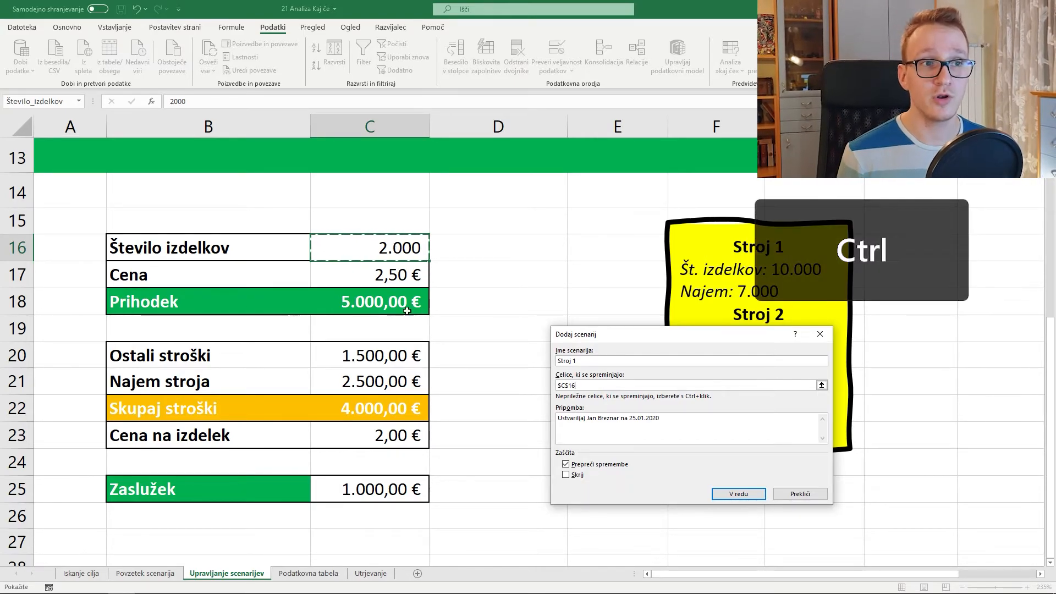
left_click(368, 382, "ctrl")
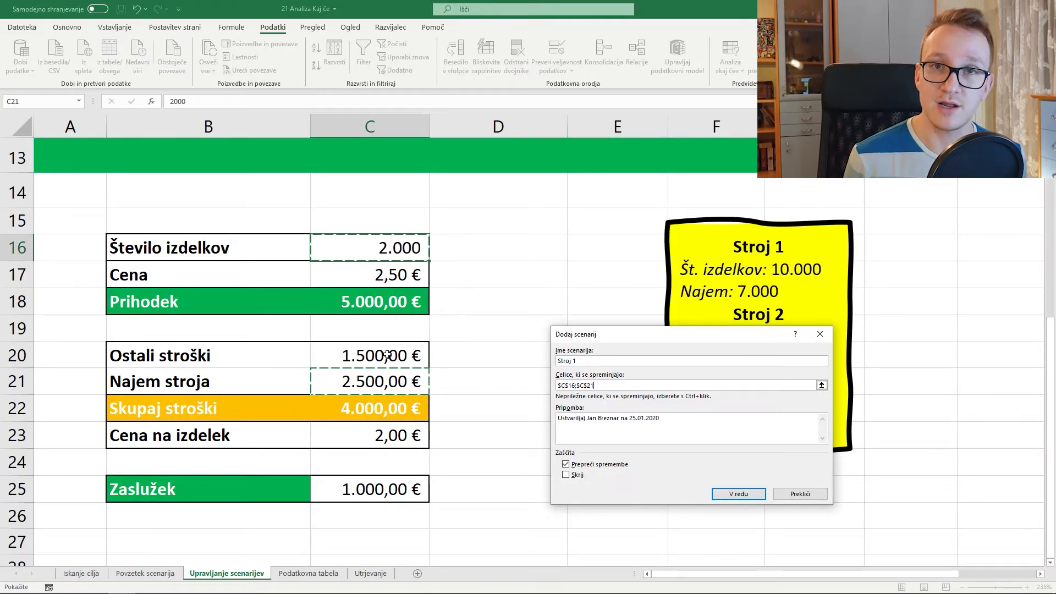
left_click(753, 494)
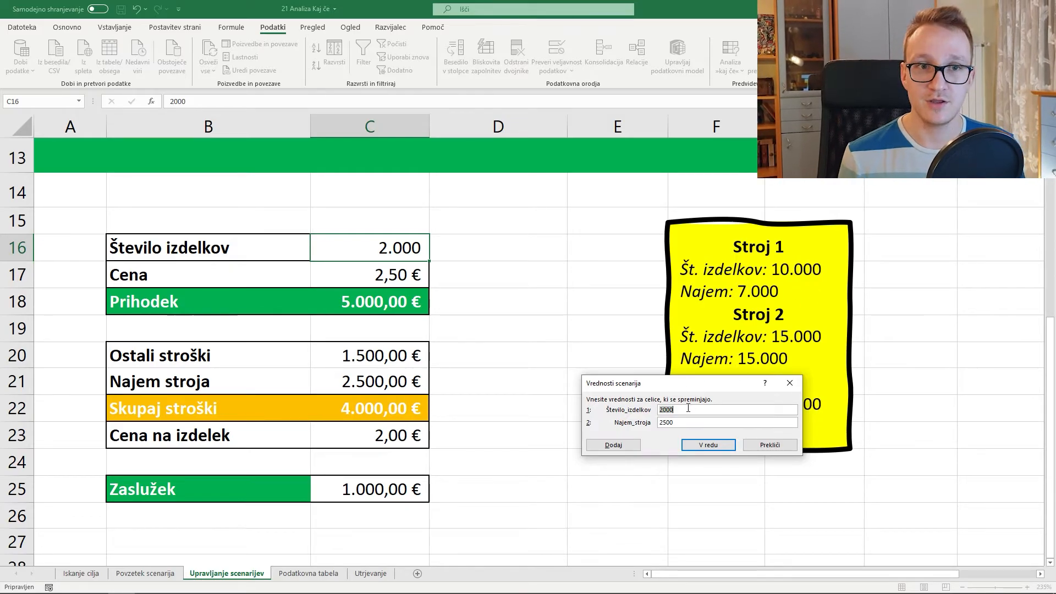
- Set the Stroj 1 scenario values to 10000 for Število_izdelkov and 7000 for Najem_stroja
type("10")
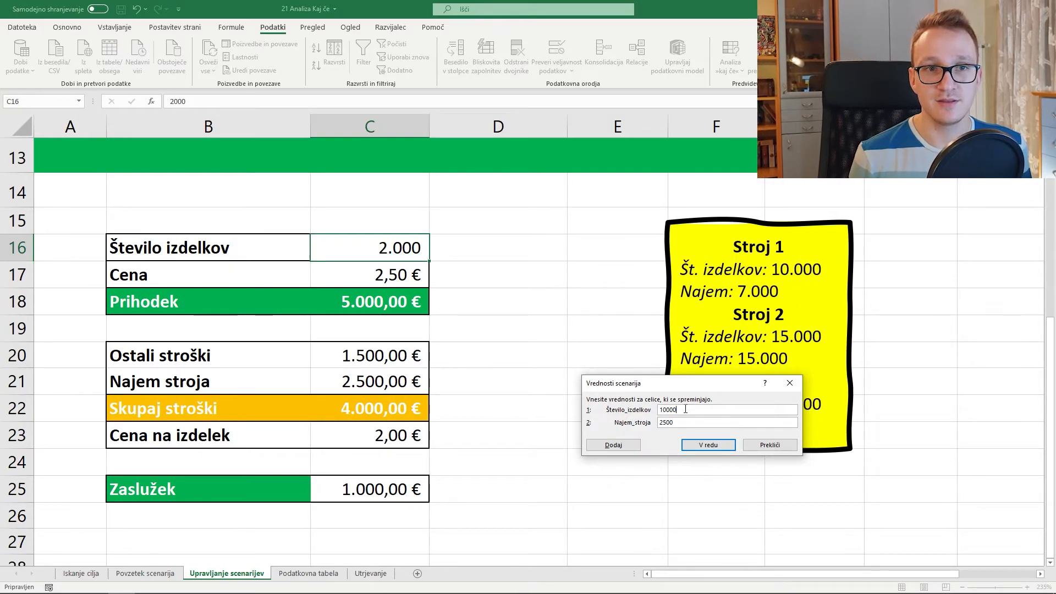
key("Tab")
type("7")
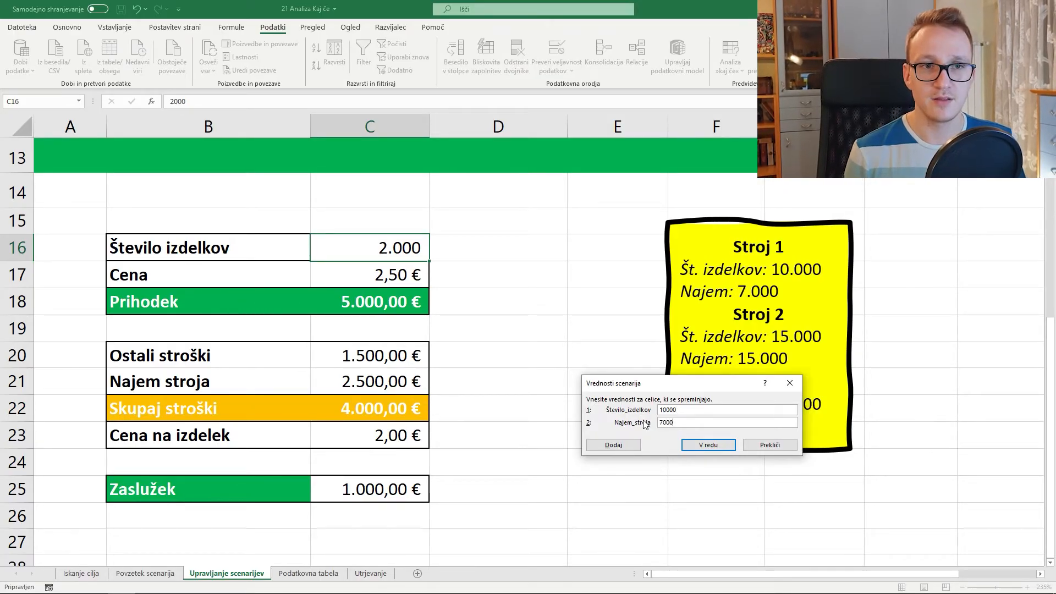
left_click_drag(656, 388, 589, 395)
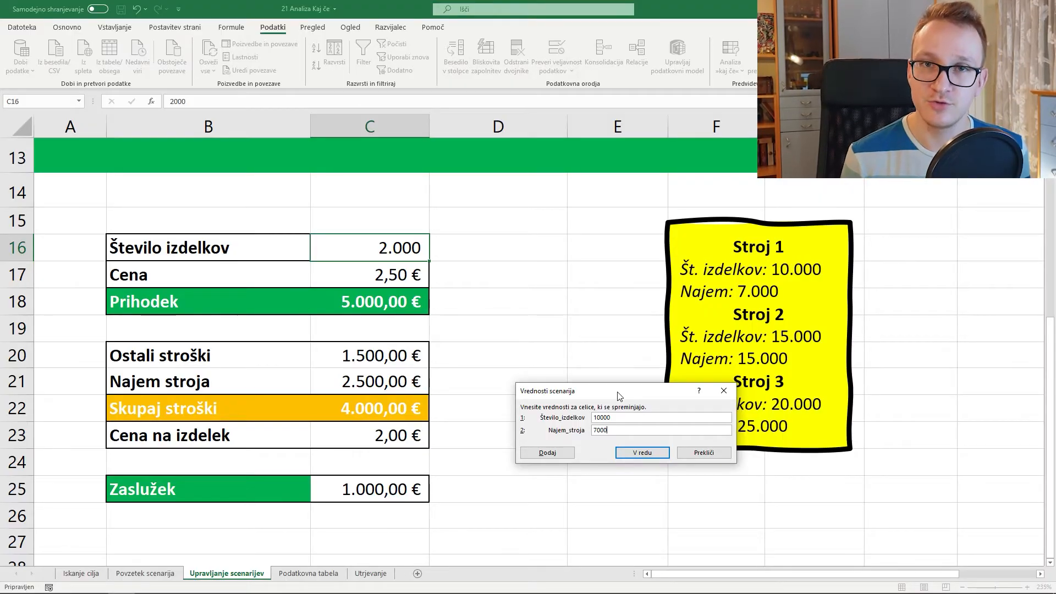
key("Return")
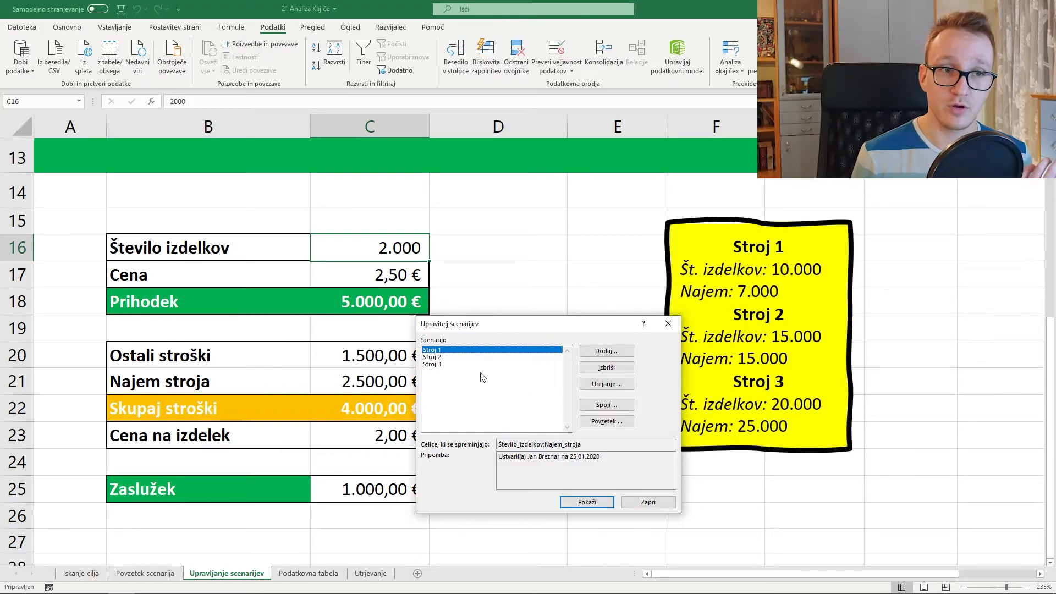
- Show the Stroj 3 scenario, and create a scenario summary with Zaslužek (C25) and Cena na izdelek (C23) as result cells
double_click(434, 365)
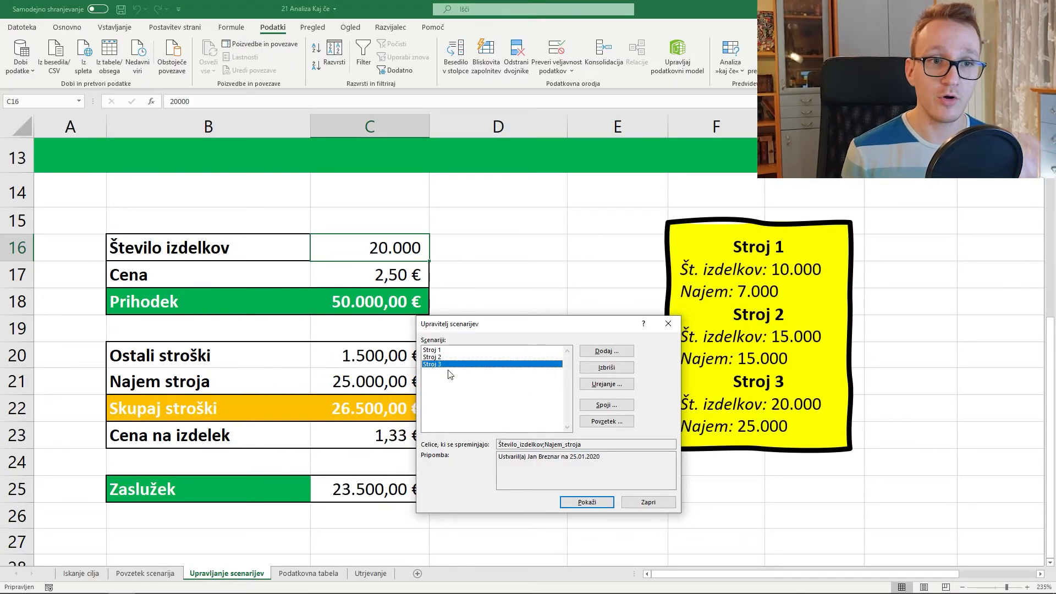
left_click(607, 422)
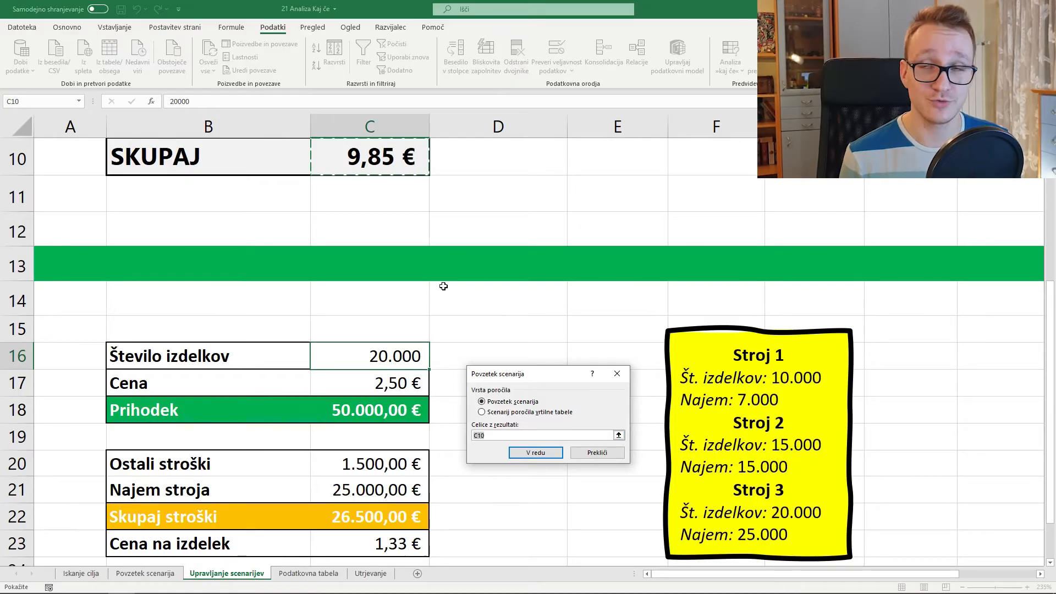
key("BackSpace")
scroll(371, 371, "down", 1)
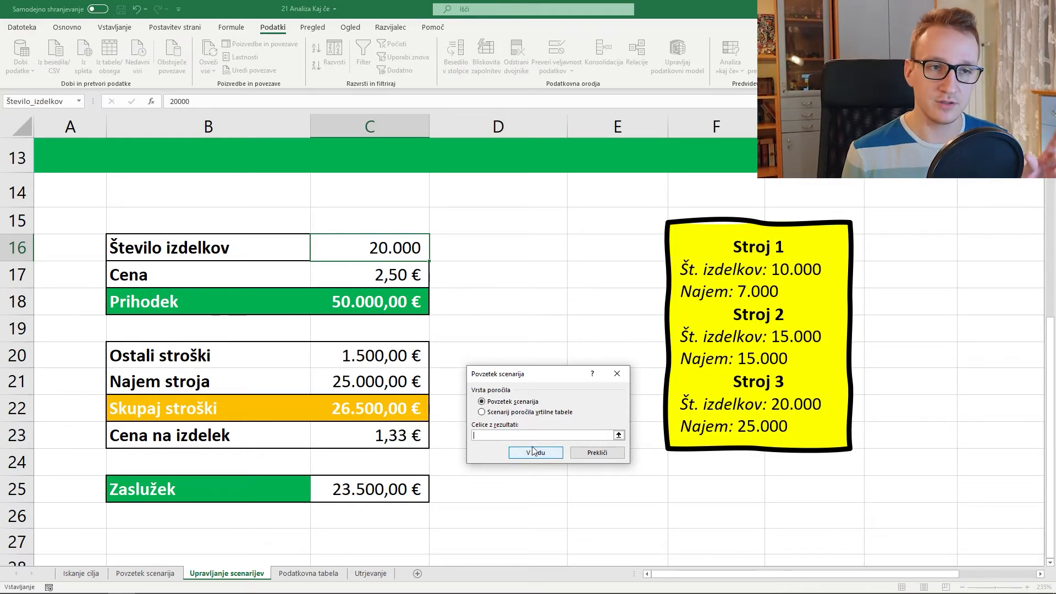
left_click(388, 494)
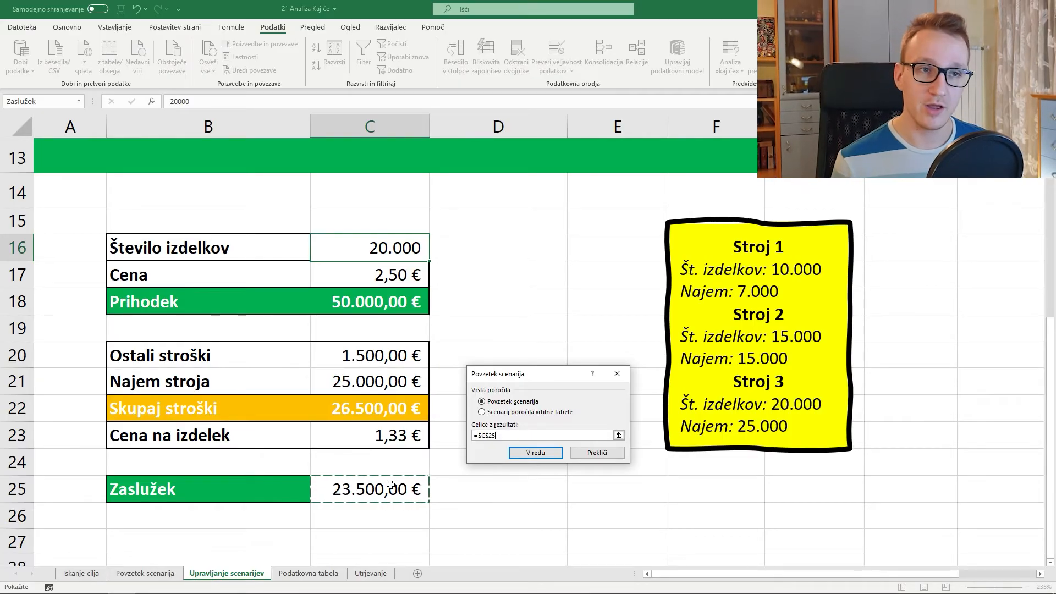
key("ctrl")
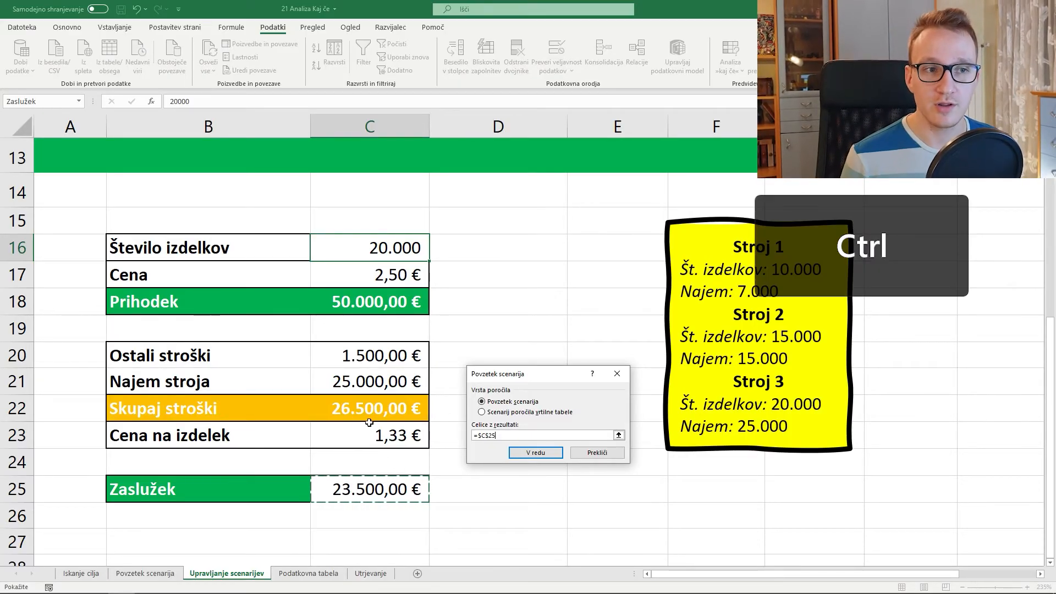
left_click(375, 435, "ctrl")
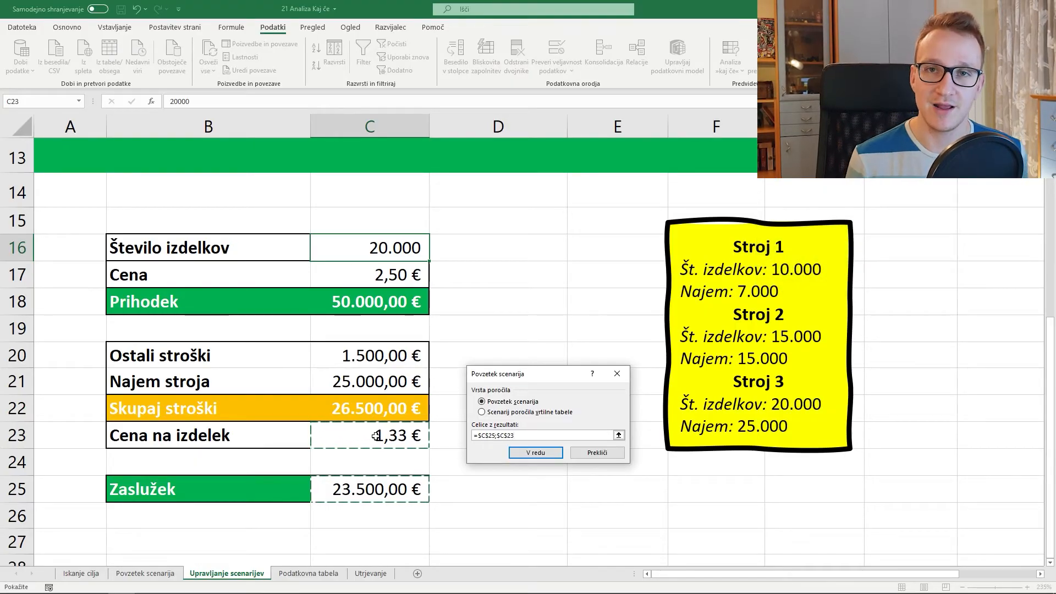
left_click(542, 453)
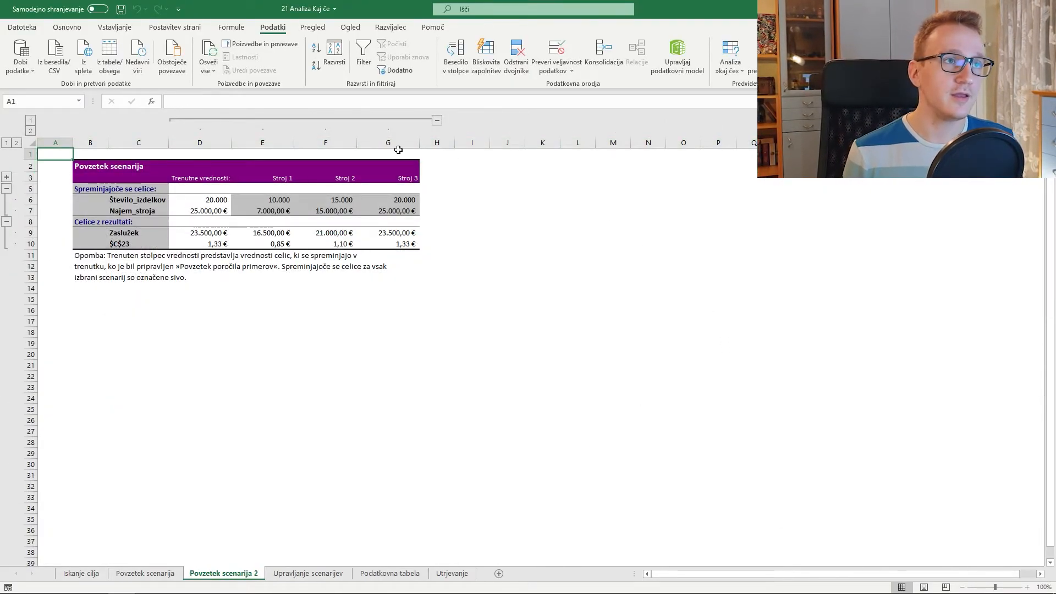
- Compare the changing values and results of Stroj 1, Stroj 2 and Stroj 3 in the new scenario summary
scroll(455, 288, "up", 5)
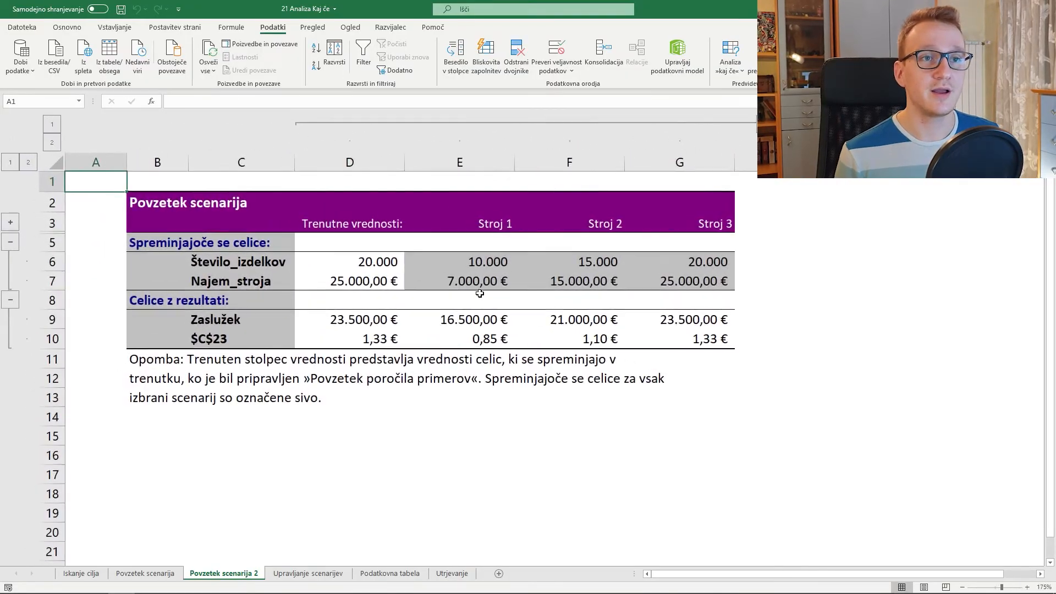
left_click(474, 328)
left_click(507, 262)
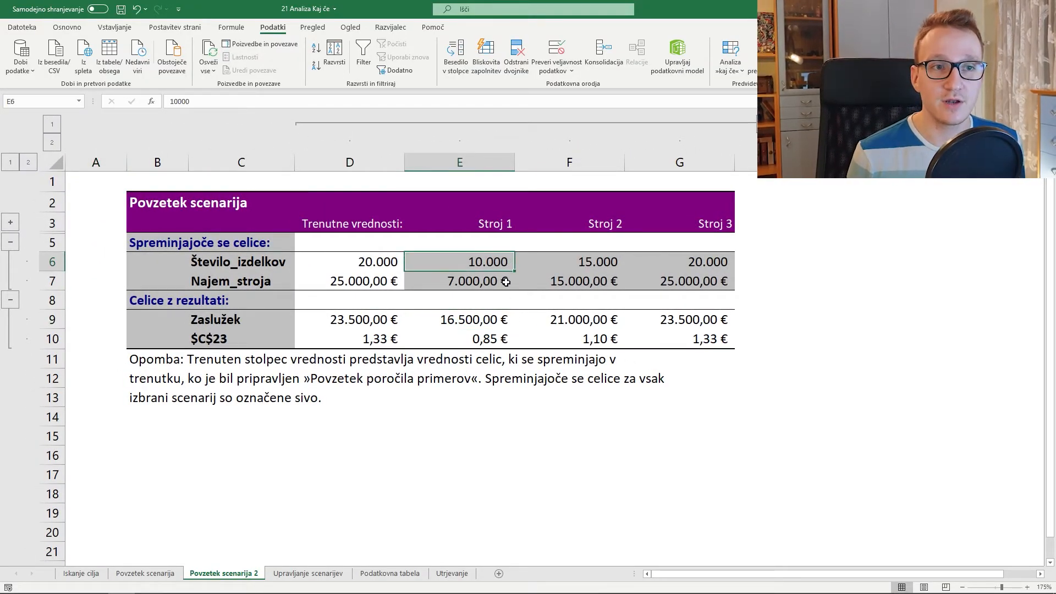
left_click_drag(507, 278, 509, 339)
left_click_drag(572, 261, 551, 360)
left_click_drag(692, 262, 703, 343)
left_click(672, 377)
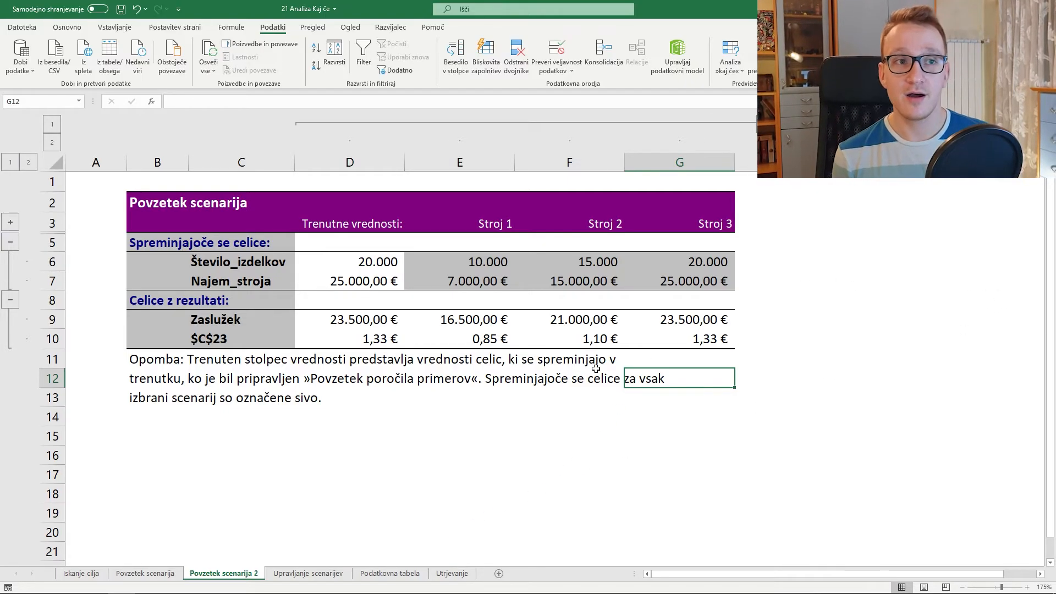
- Go to the Podatkovna tabela sheet and examine the price, the quantity and the discount formula in B3:B5
left_click(307, 572)
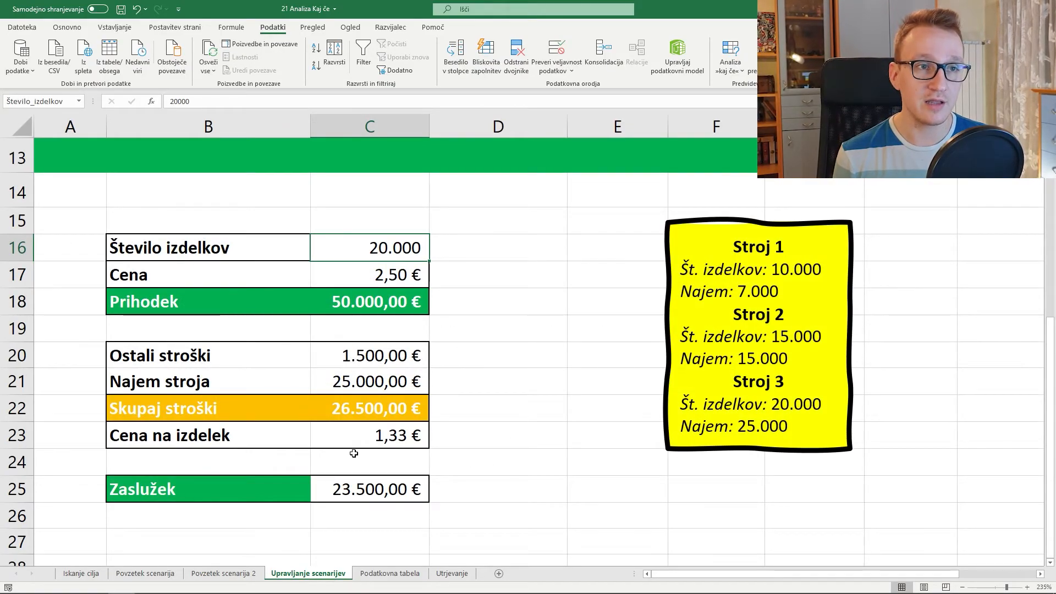
left_click(251, 573)
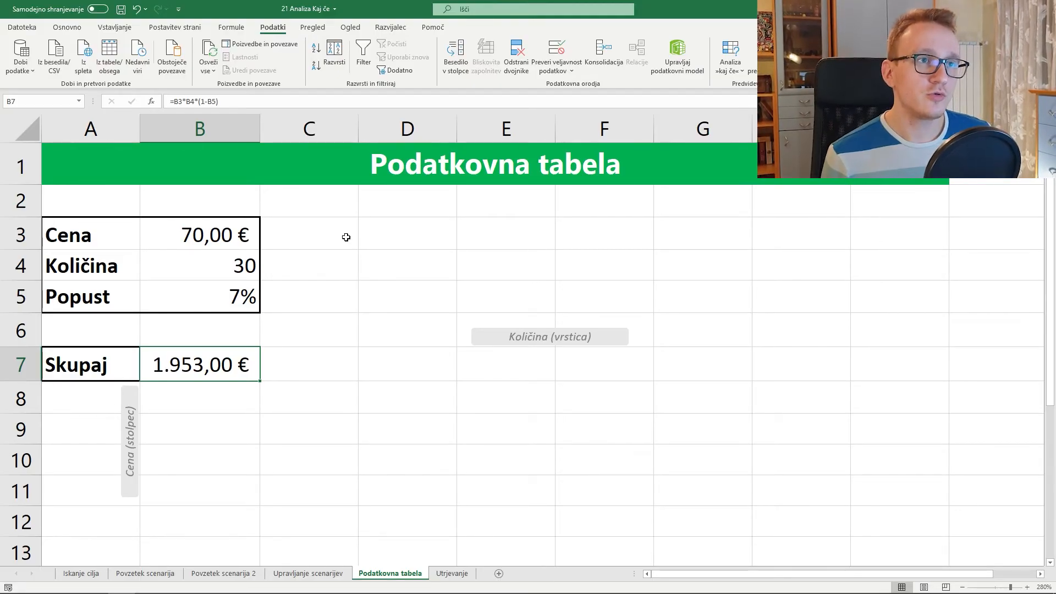
left_click(225, 234)
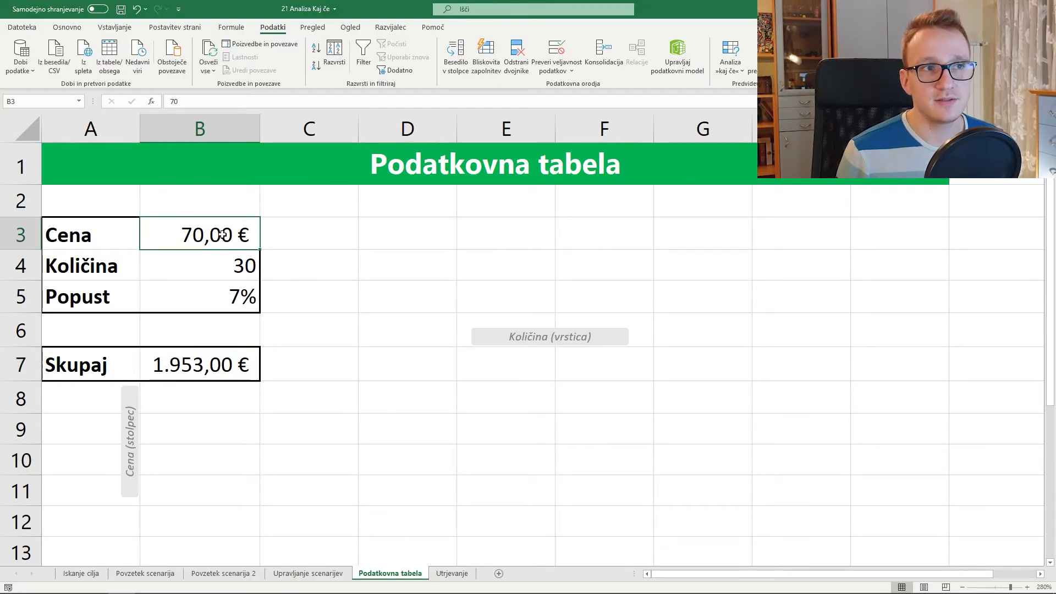
left_click(230, 266)
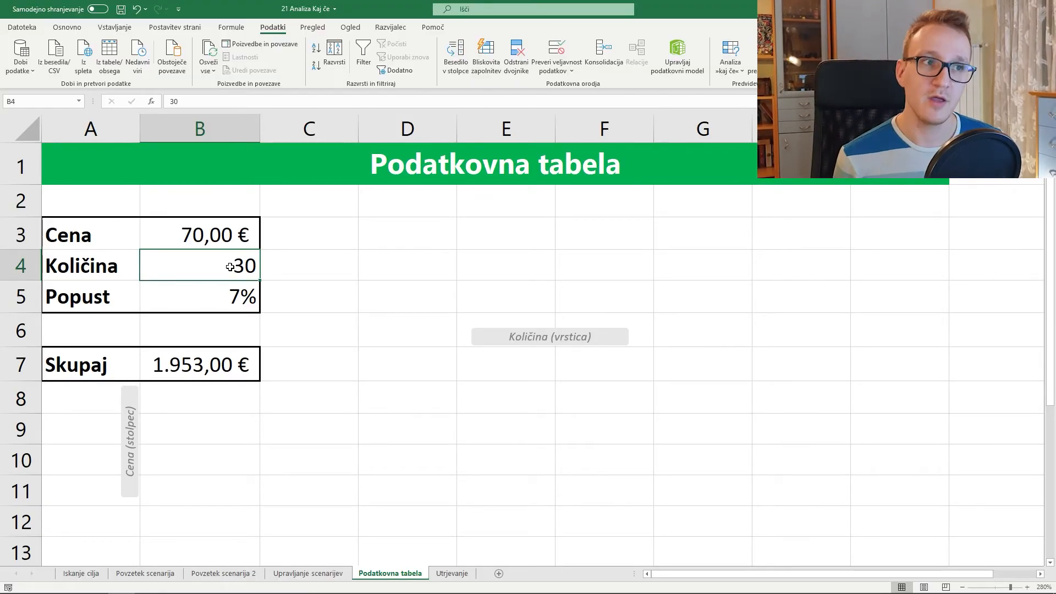
left_click(232, 298)
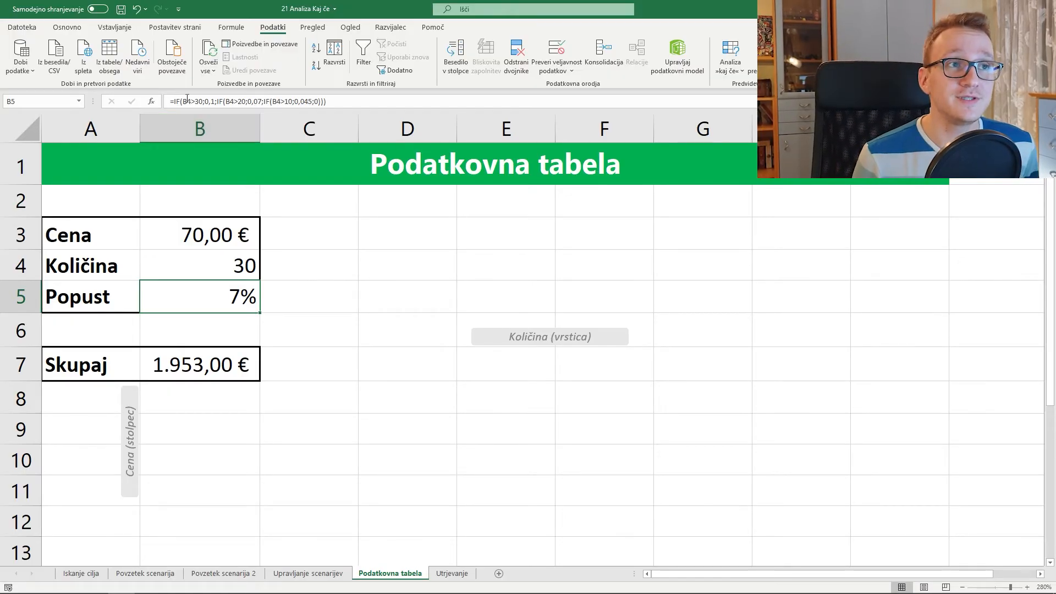
- Test the quantity-dependent discount by setting the quantity in B4 to 35 and to 20
left_click(237, 268)
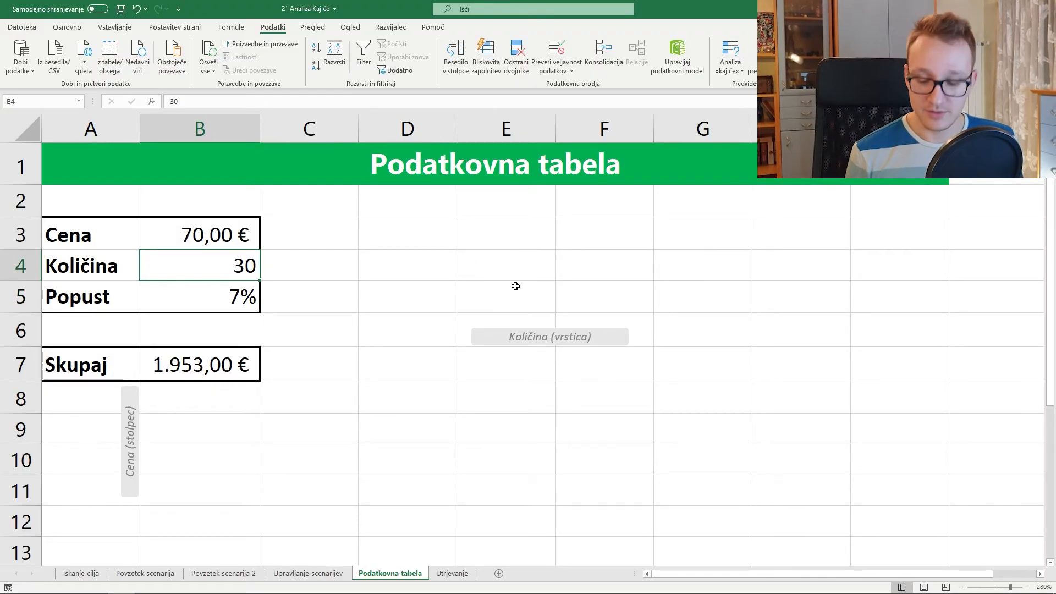
type("35")
key("Return")
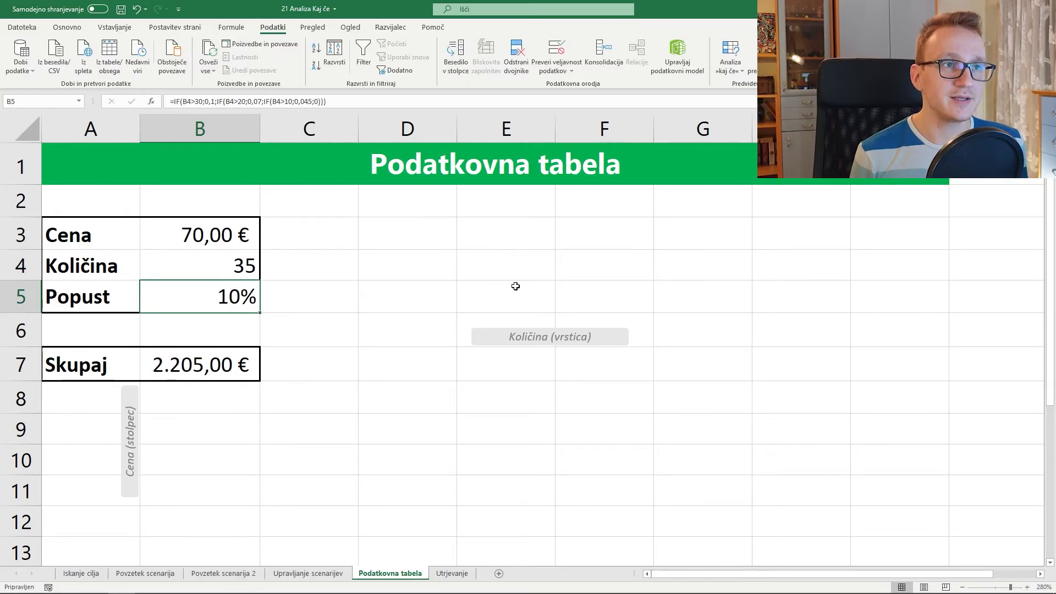
left_click(227, 267)
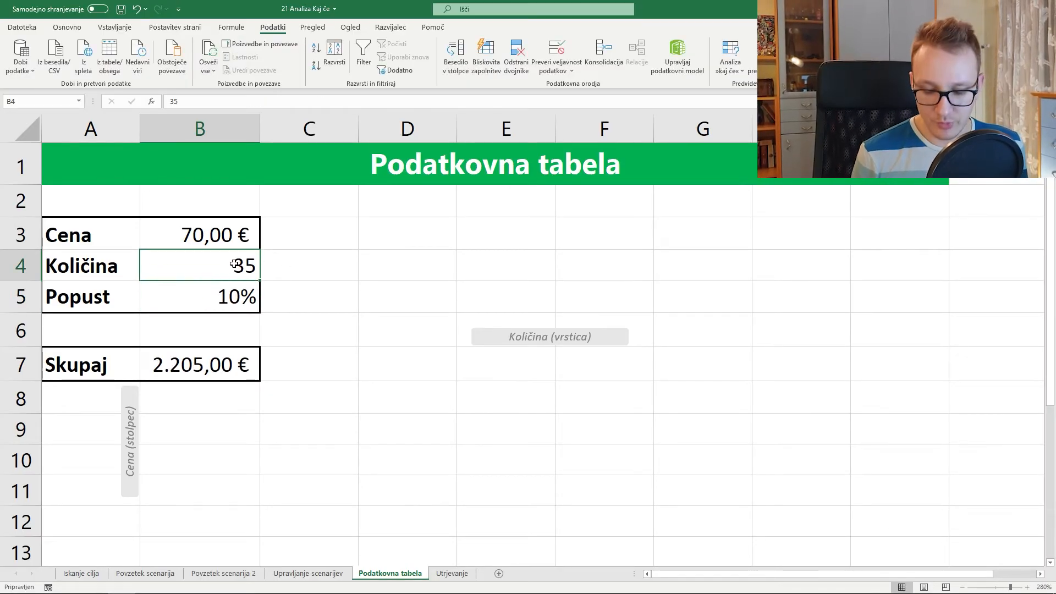
type("20")
key("Return")
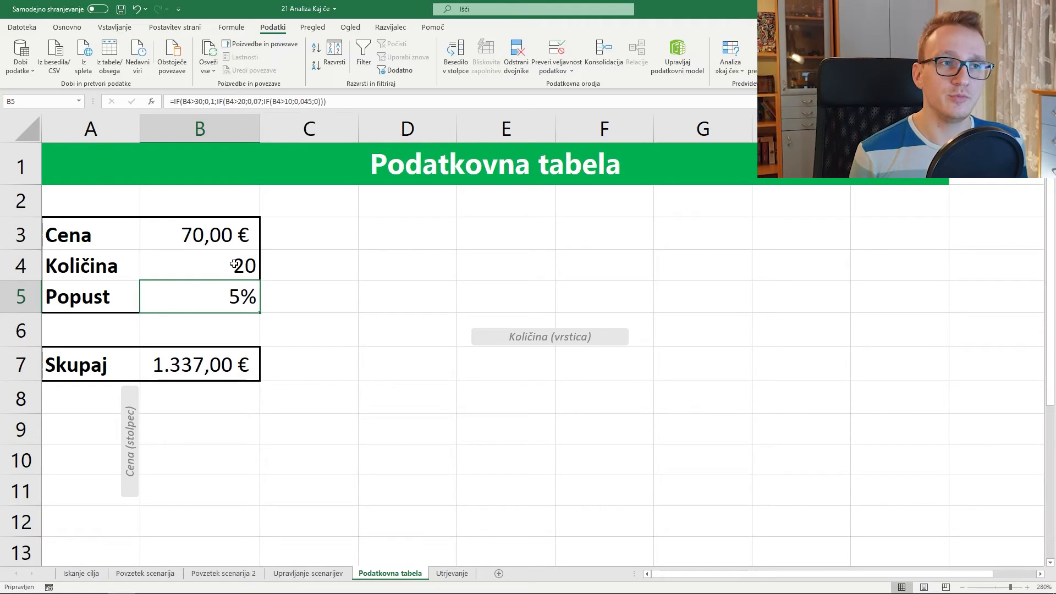
- Set the quantity in cell B4 to 15
left_click(234, 265)
type("10")
key("Return")
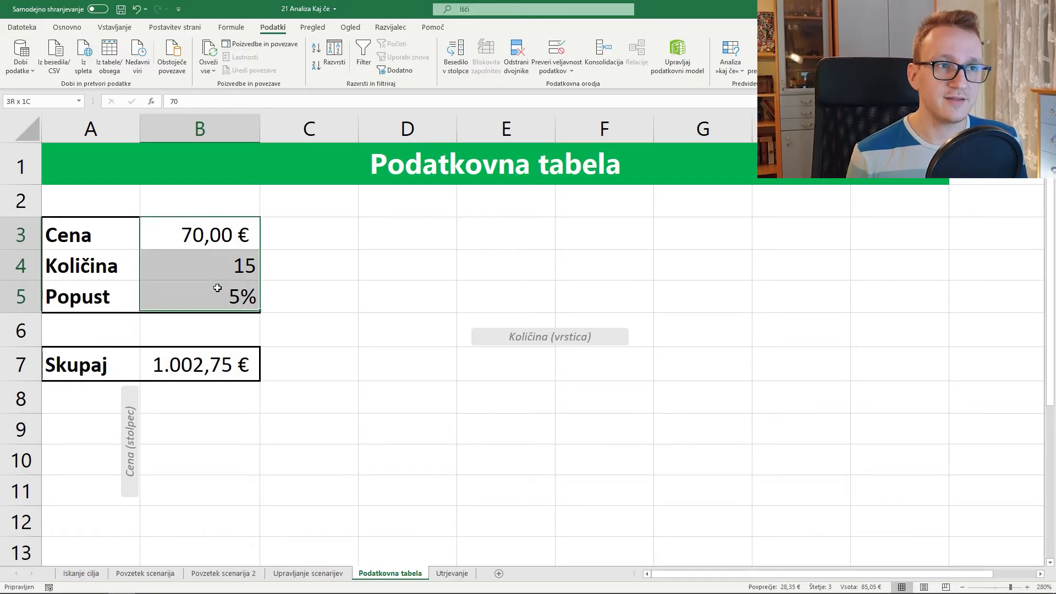
- Review the Skupaj formula in B7 and the range B7:H11 intended for the data table
double_click(236, 365)
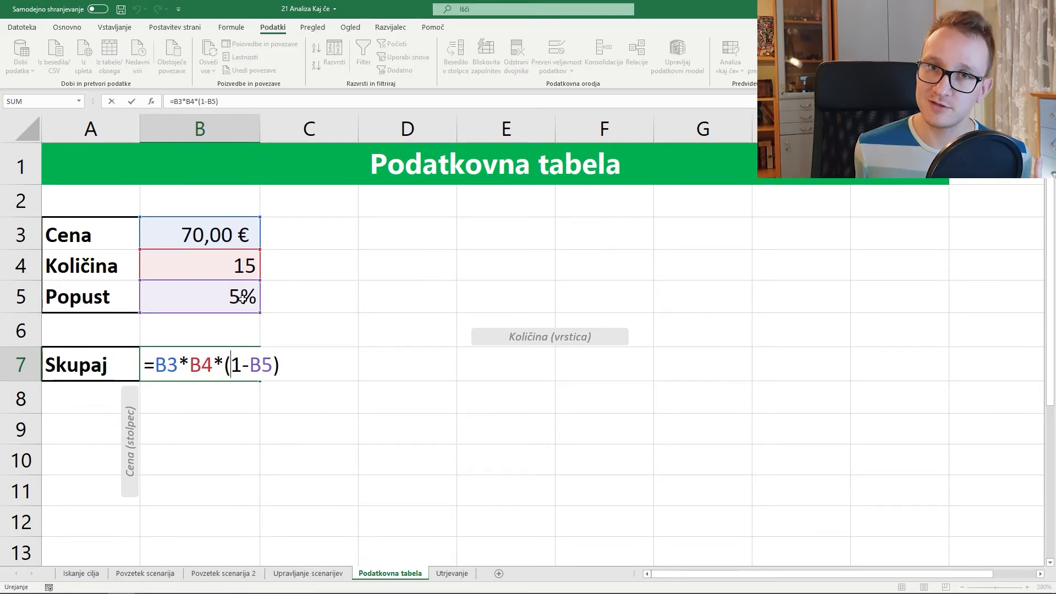
key("Return")
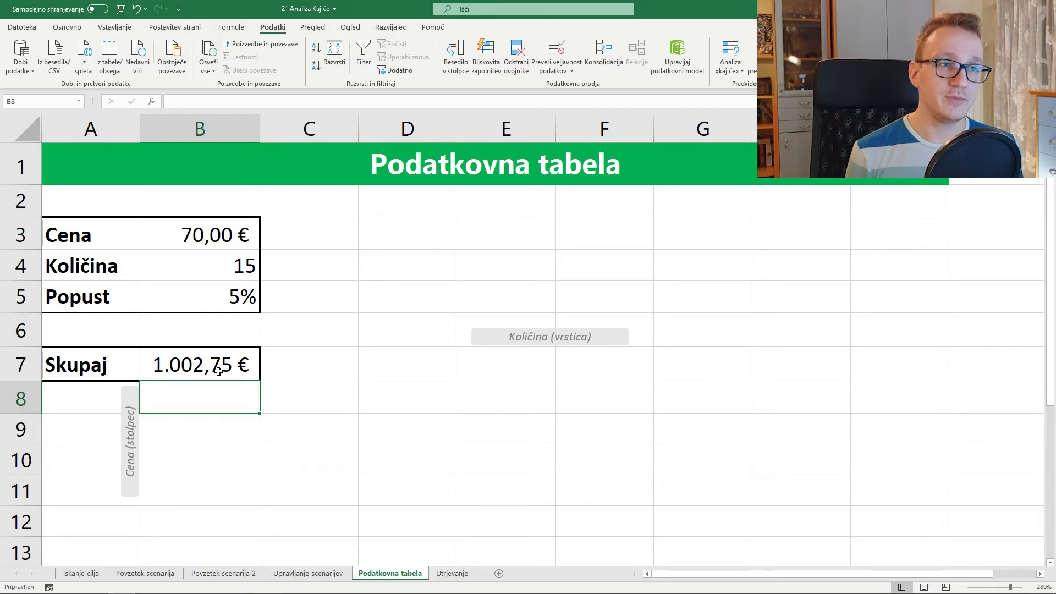
left_click_drag(219, 368, 808, 487)
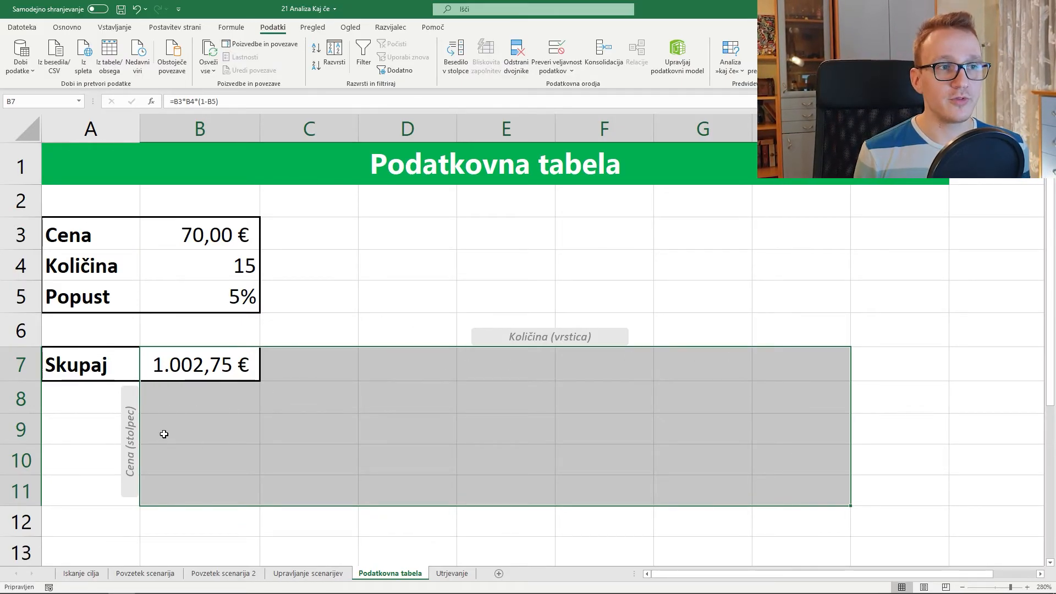
- Enter the quantities 15 and 20 in C7 and D7 and extend the series across to 40 in H7
left_click(337, 370)
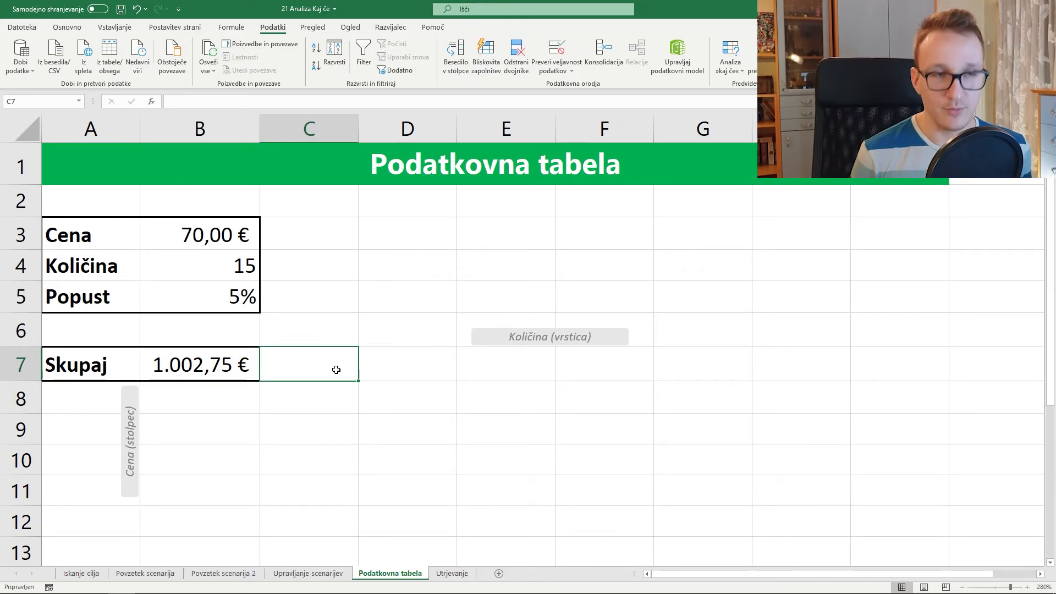
type("15")
key("Return")
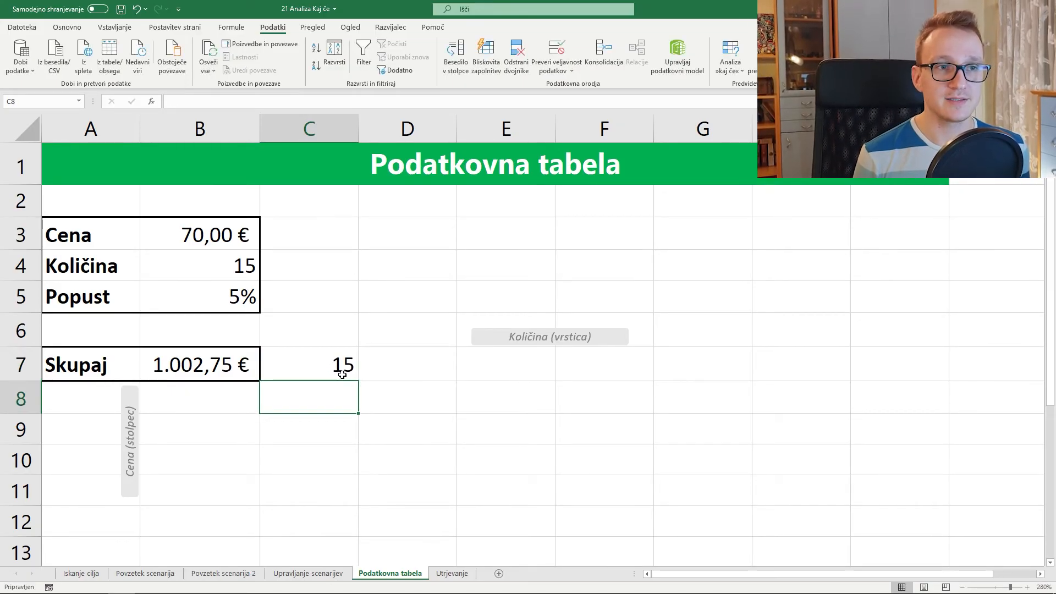
left_click(367, 362)
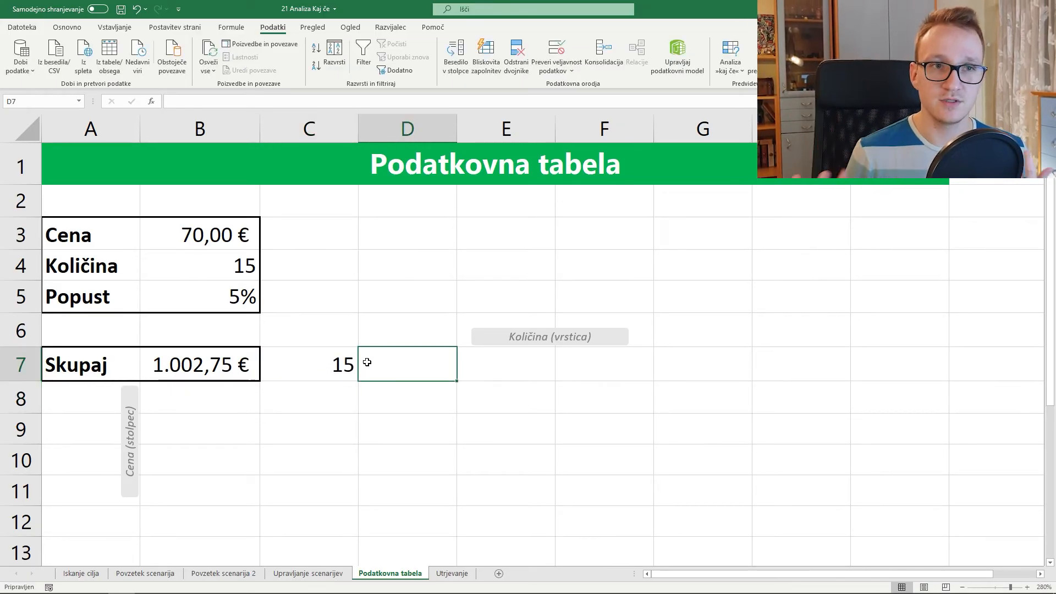
type("20")
key("Return")
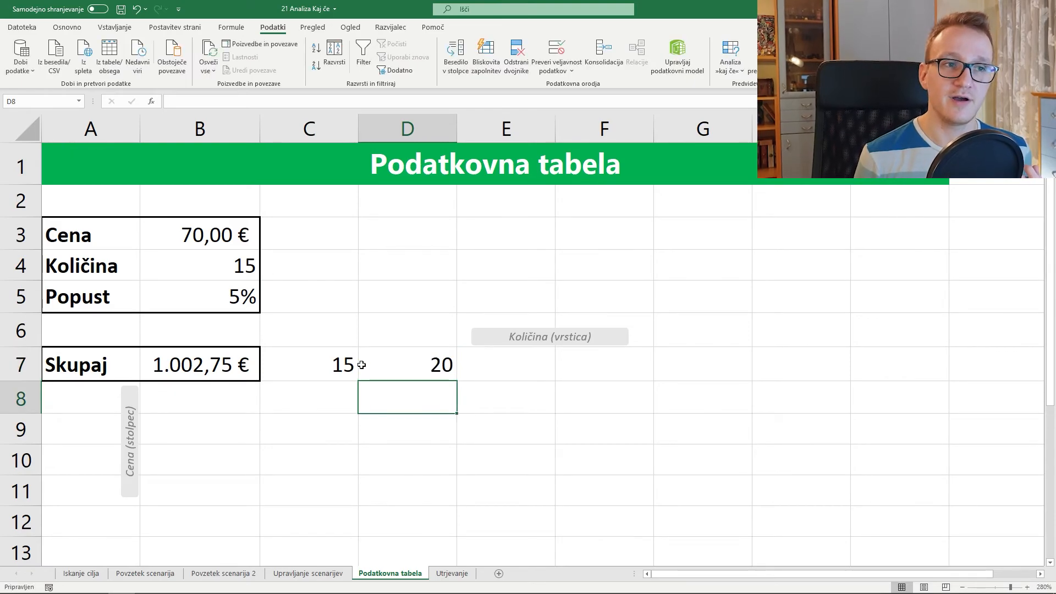
left_click(345, 363)
left_click_drag(346, 363, 805, 377)
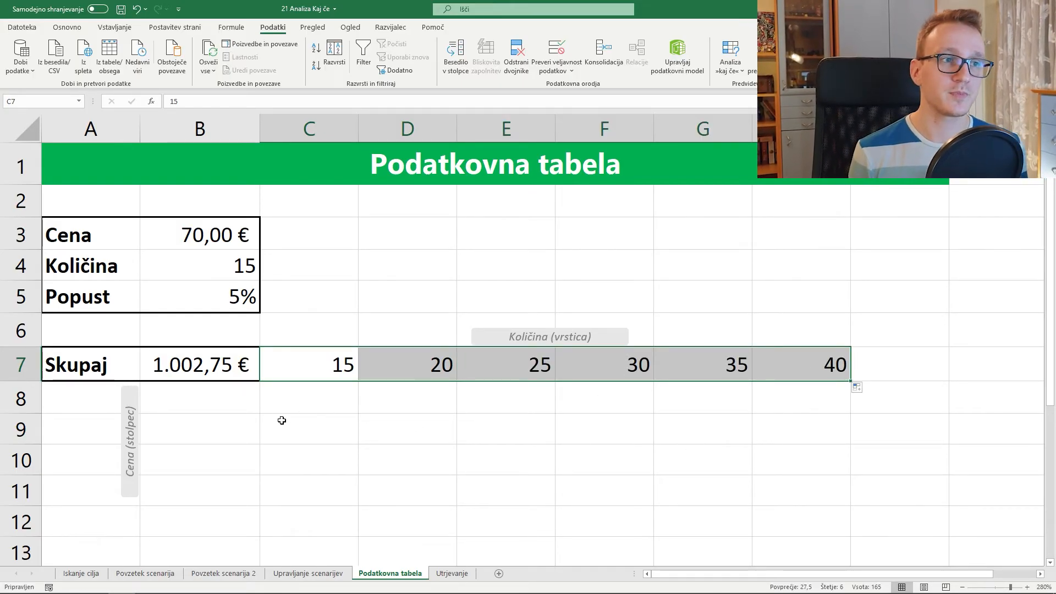
- Enter the prices 60 and 65 in B8 and B9 and extend the series down to 75 in B11
left_click(236, 402)
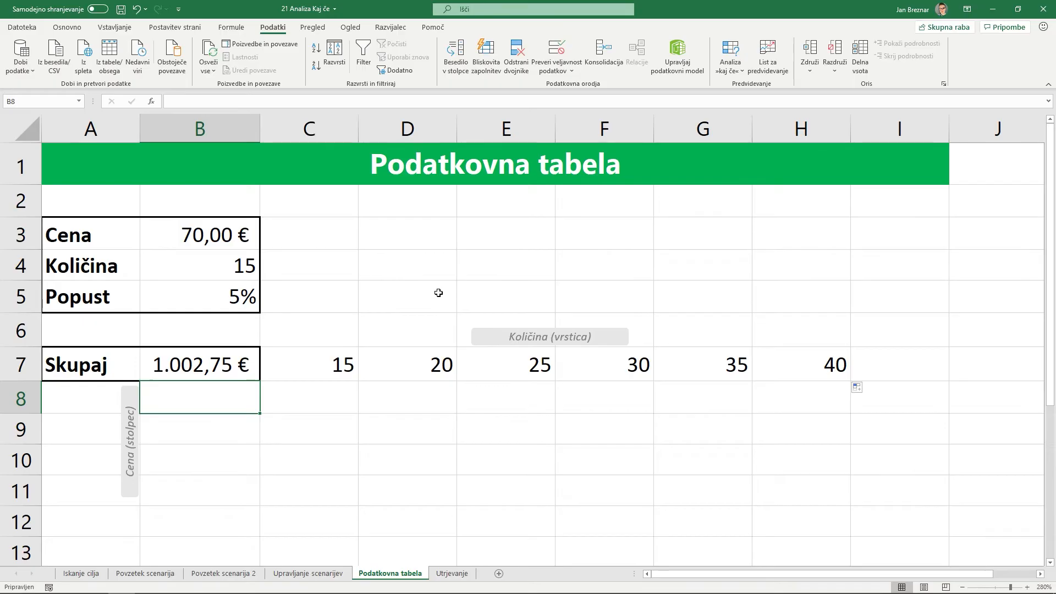
type("60")
key("Return")
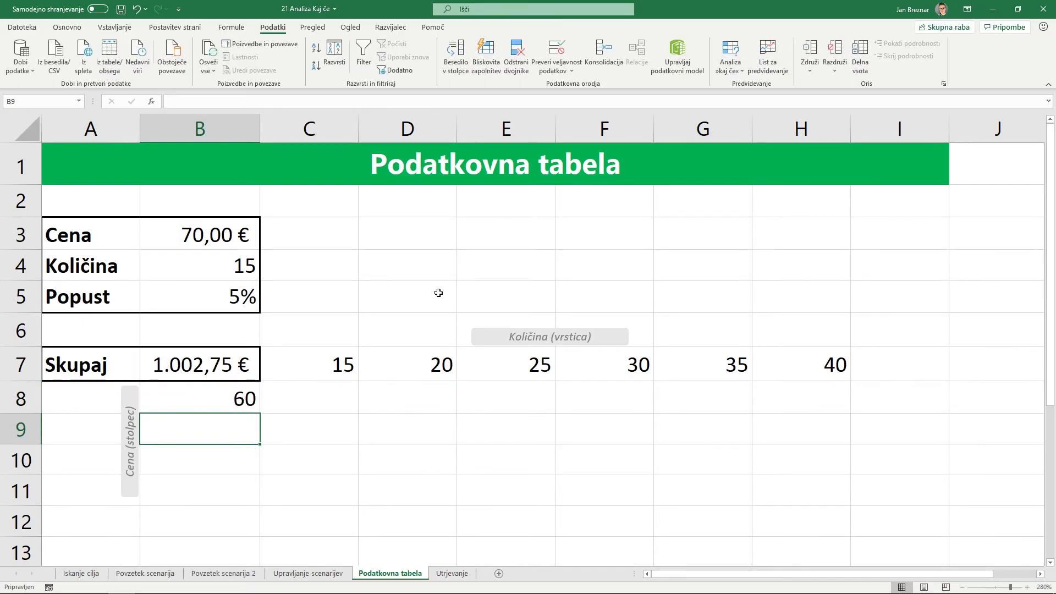
type("65")
key("Return")
left_click_drag(236, 399, 259, 504)
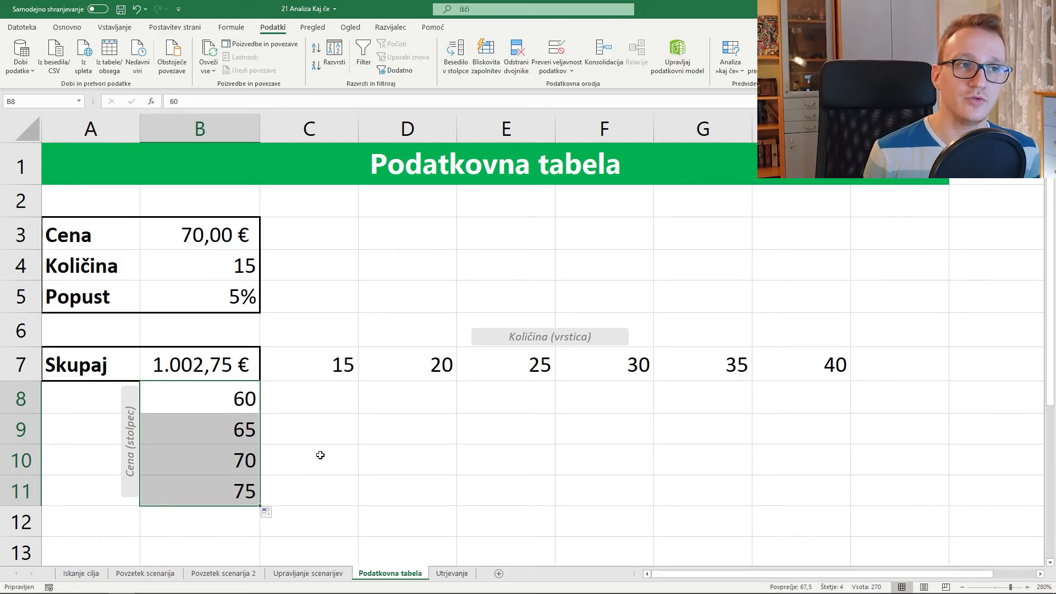
- Examine the empty result range C8:H11, its first price and quantity headers, and the Popust formula in B5
left_click_drag(351, 405, 776, 483)
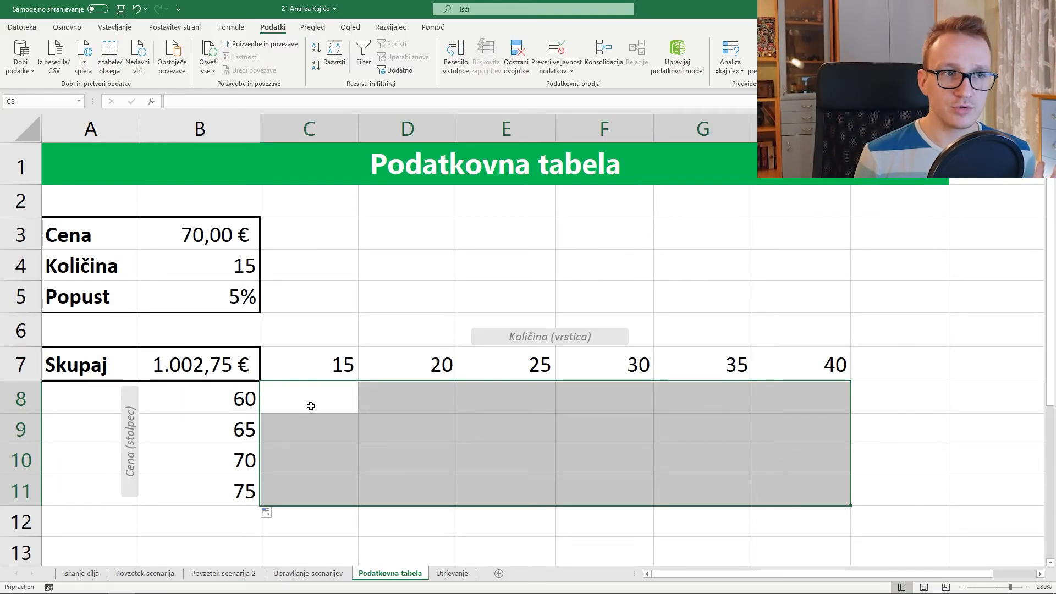
left_click(254, 399)
left_click(314, 365)
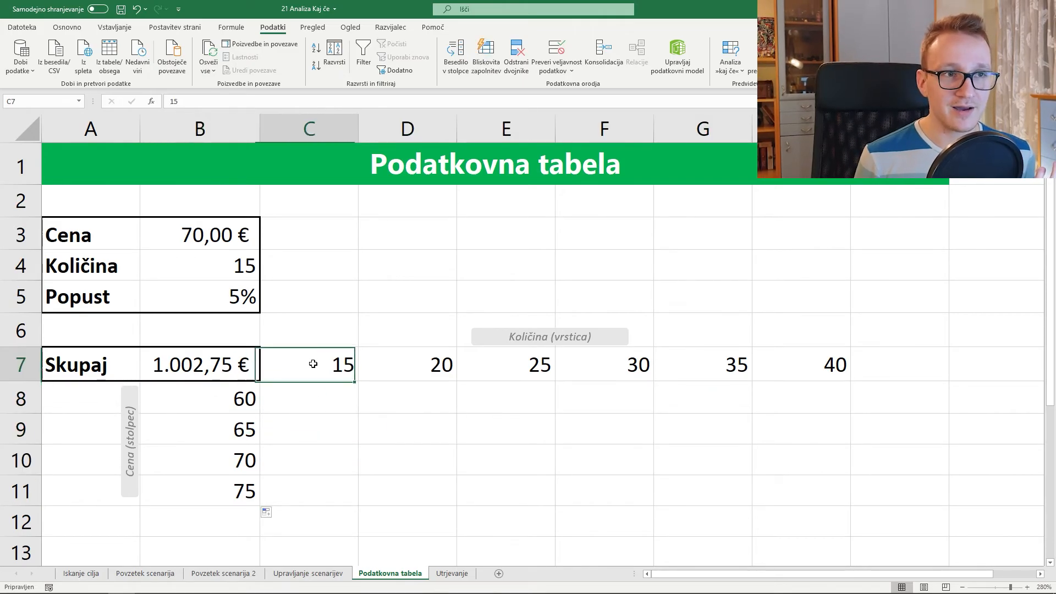
left_click(332, 396)
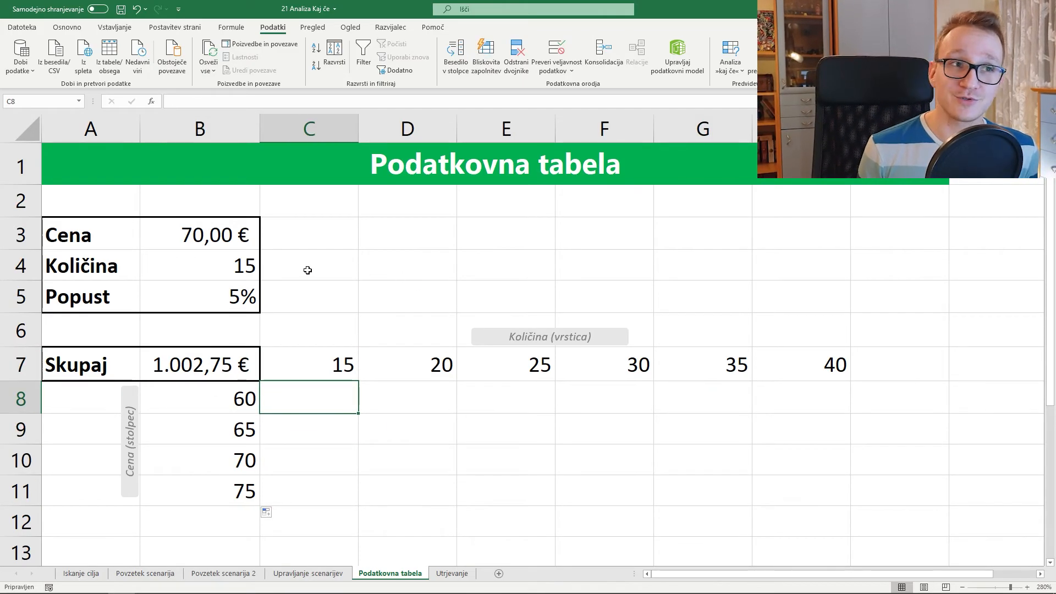
double_click(181, 296)
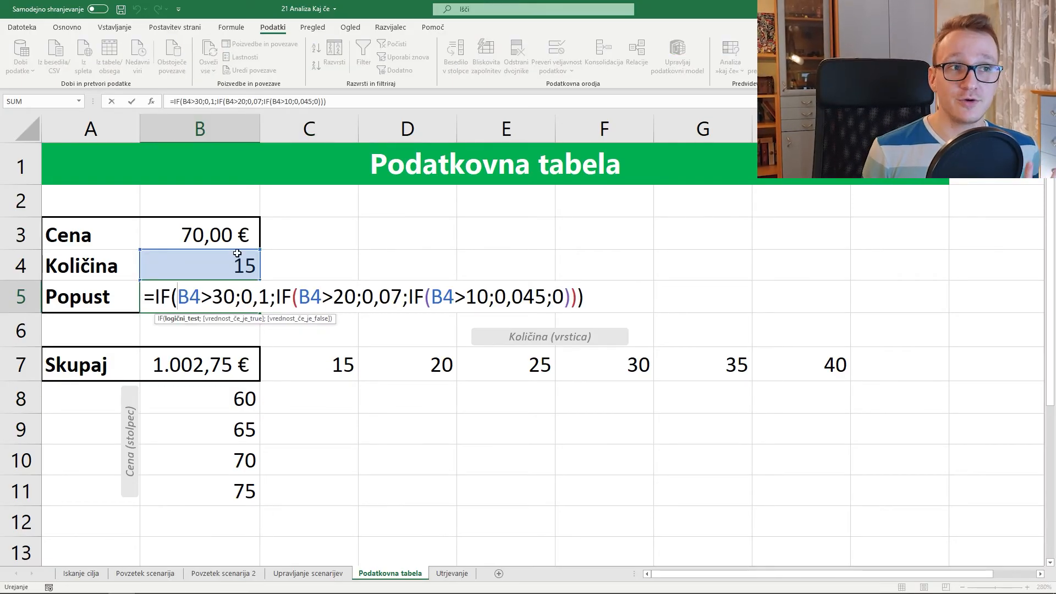
key("Return")
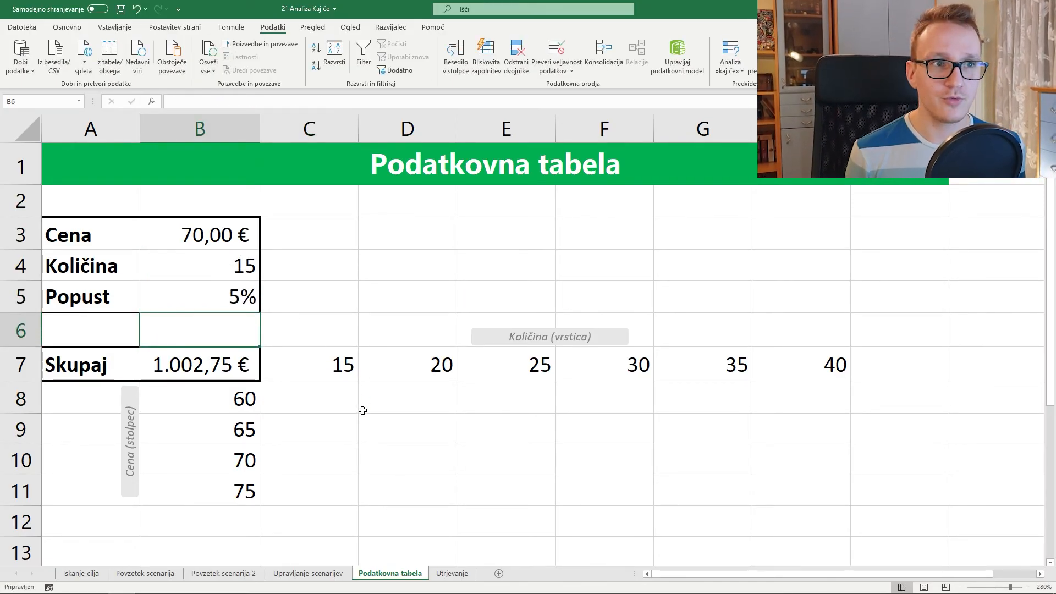
left_click(318, 402)
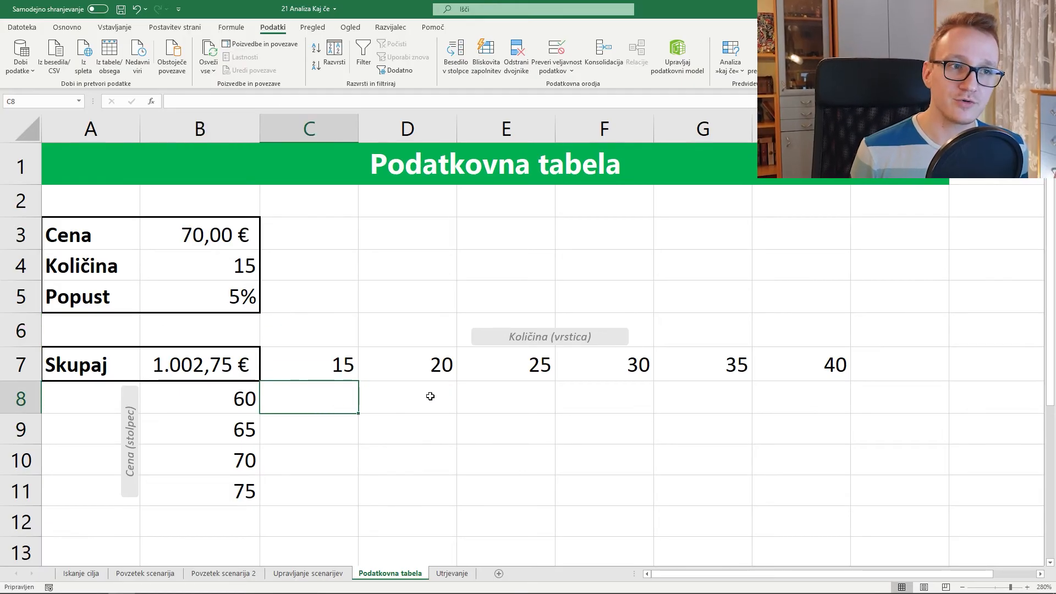
left_click(427, 398)
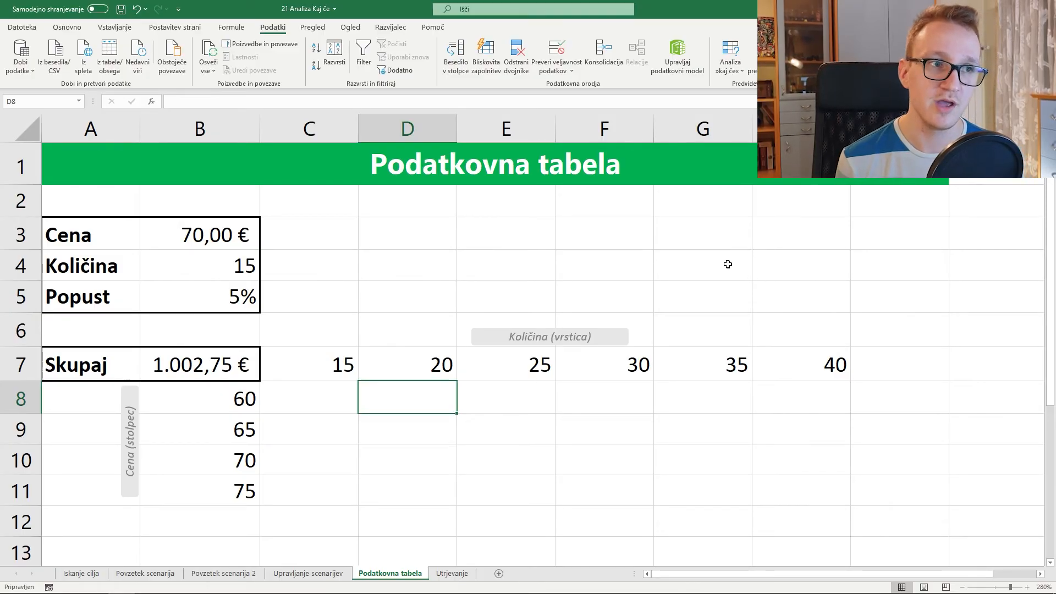
- Review the Skupaj formula in B7, the quantities in C7:H7 and the prices in B8:B11 that frame the data table
left_click(199, 361)
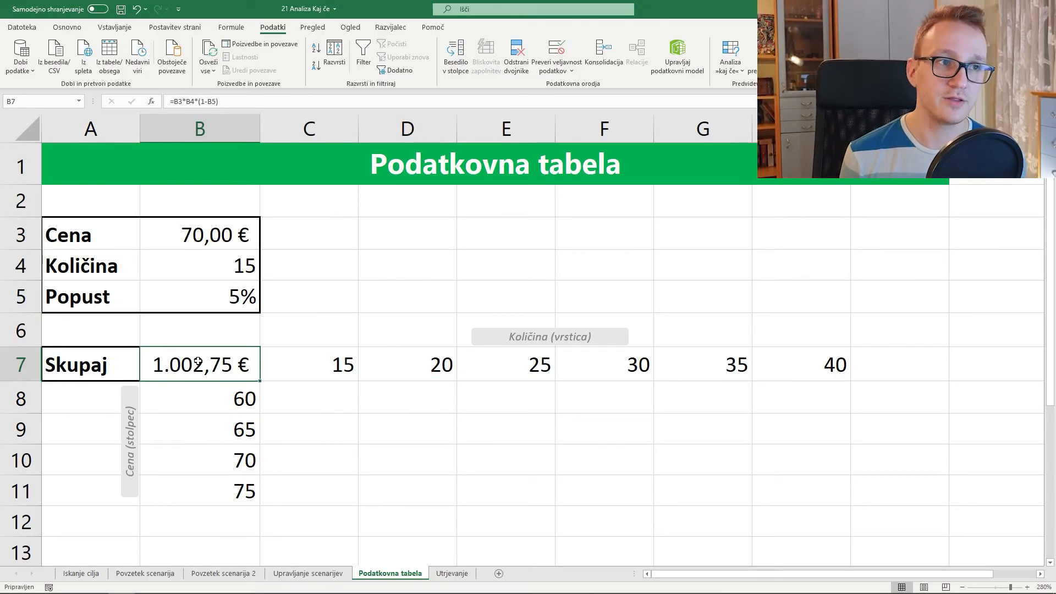
double_click(198, 362)
key("Return")
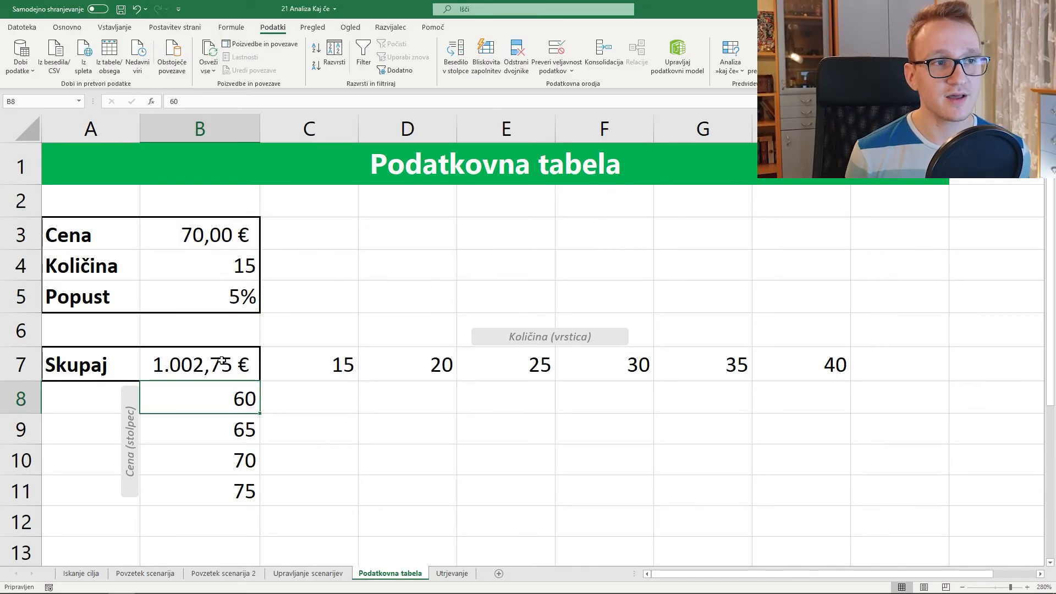
mouse_move(217, 361)
left_mouse_down()
mouse_move(786, 467)
mouse_move(792, 486)
left_mouse_up()
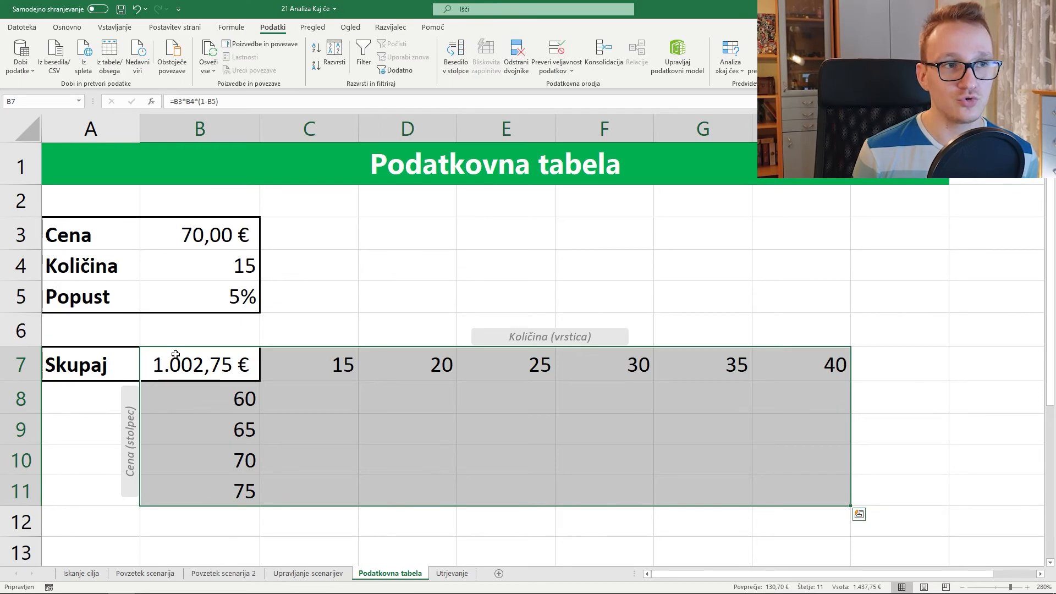
left_click_drag(330, 364, 802, 366)
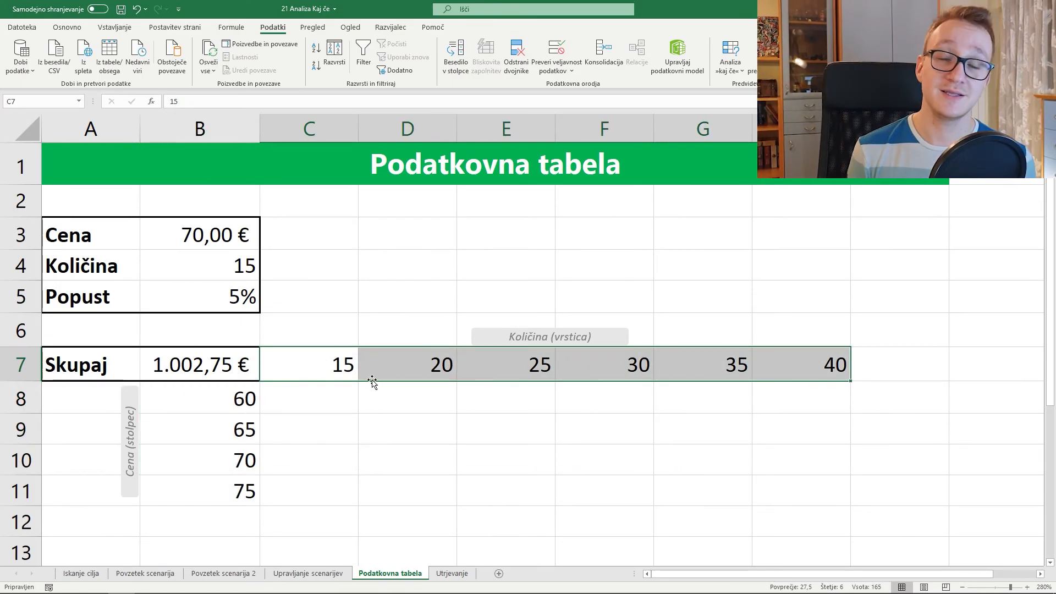
left_click_drag(330, 366, 793, 355)
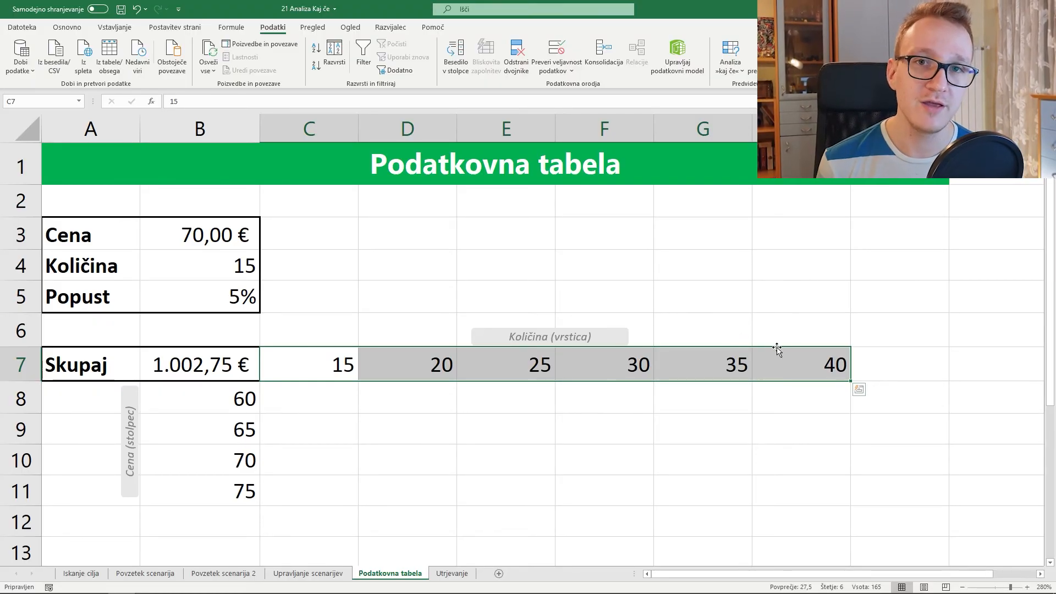
left_click_drag(355, 358, 805, 357)
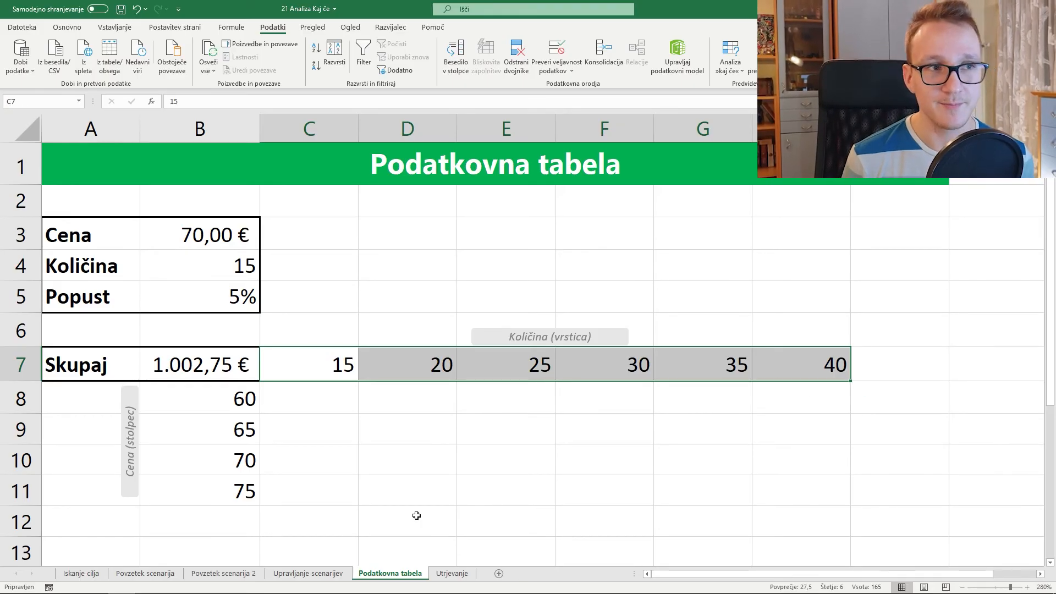
left_click_drag(209, 400, 204, 488)
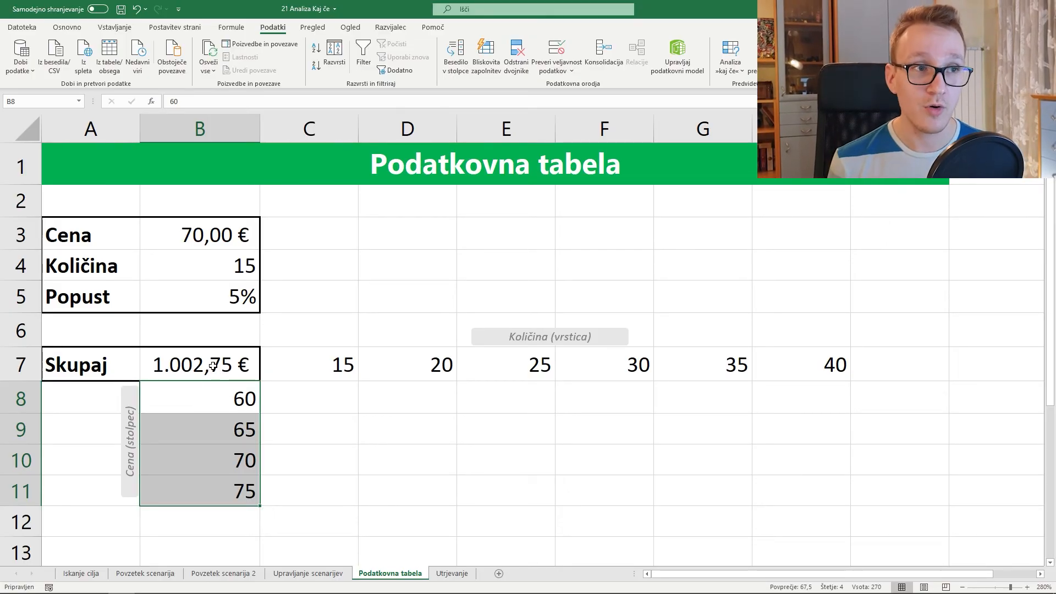
left_click(225, 374)
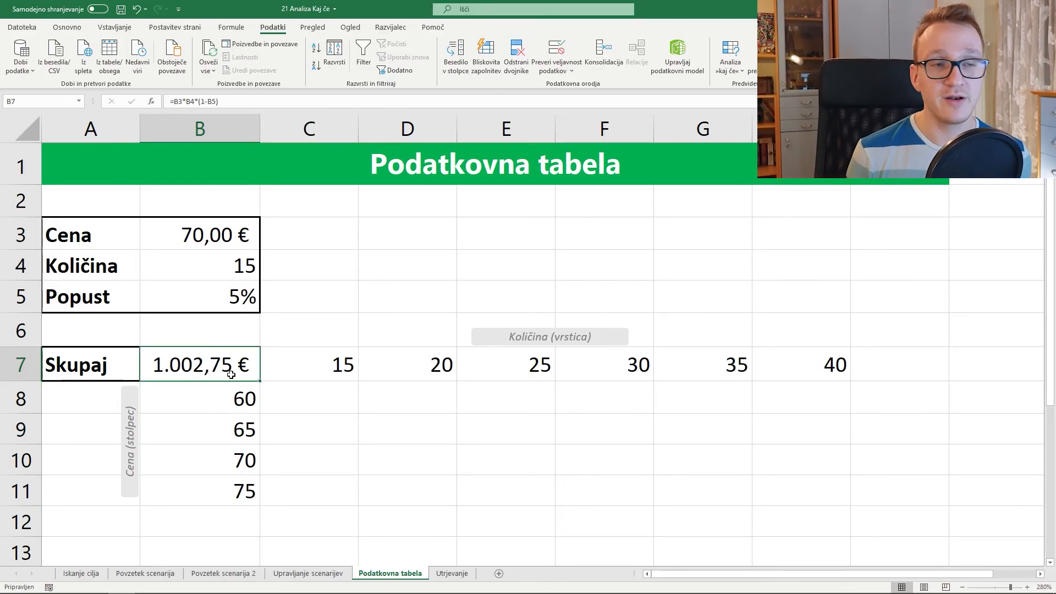
- Create a What-If data table over B7:H11 with row input cell B4 and column input cell B3
mouse_move(225, 367)
left_mouse_down()
mouse_move(727, 439)
mouse_move(783, 460)
mouse_move(785, 490)
left_mouse_up()
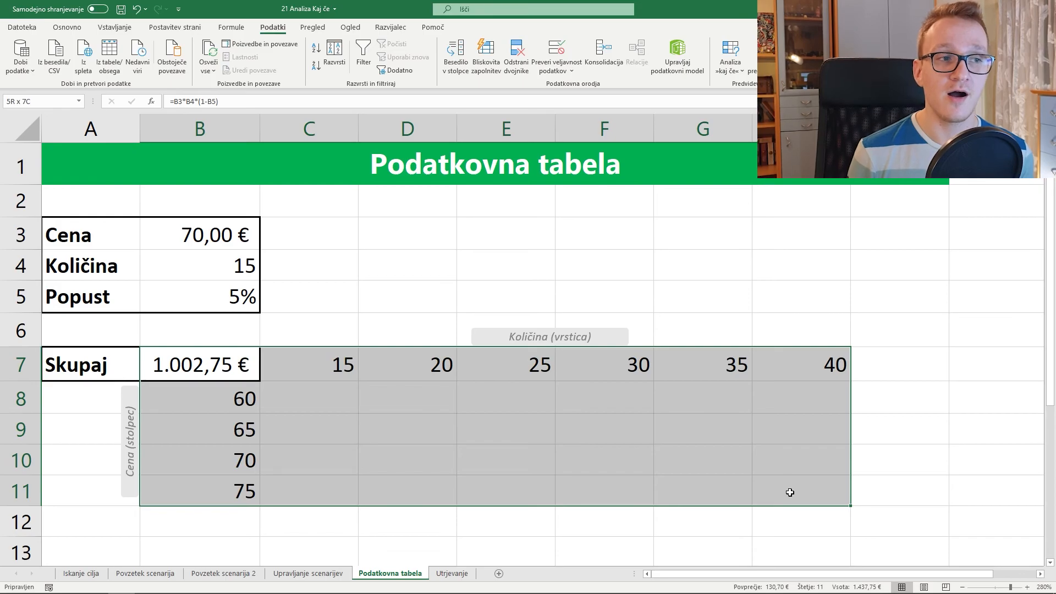
left_click_drag(790, 492, 791, 493)
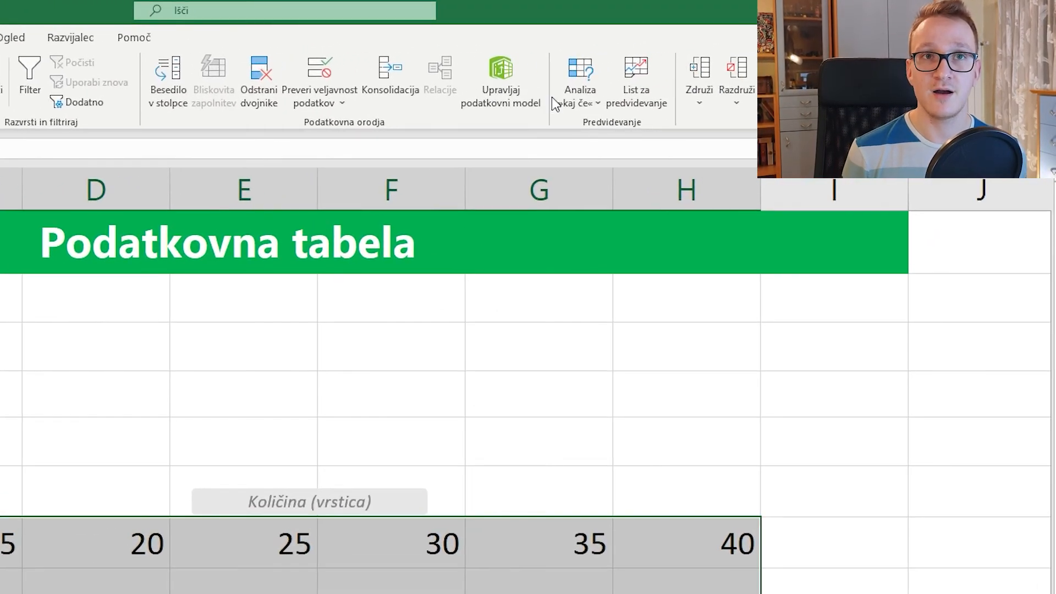
left_click(717, 71)
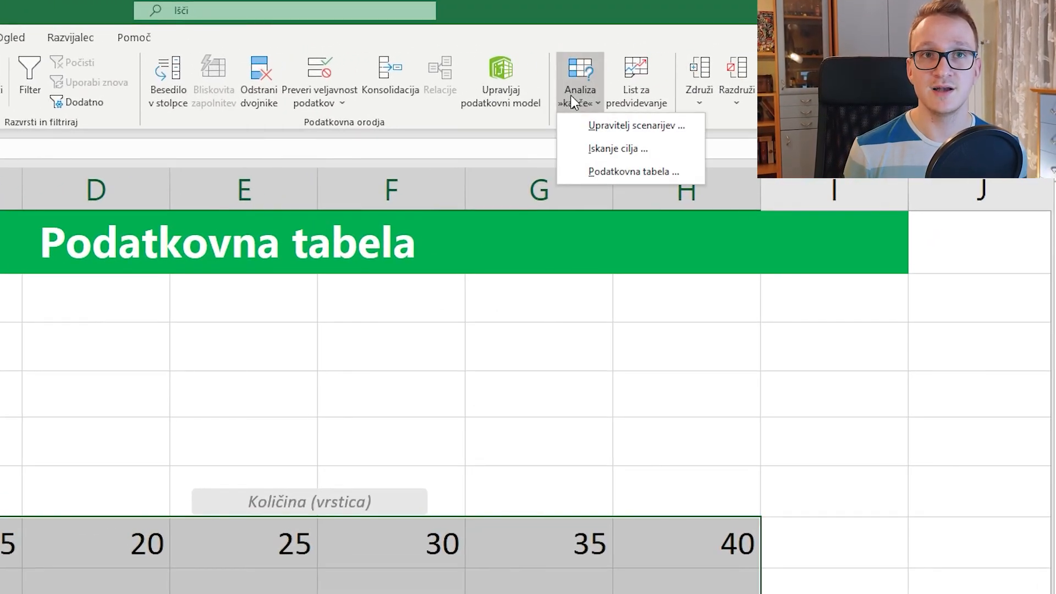
left_click(599, 171)
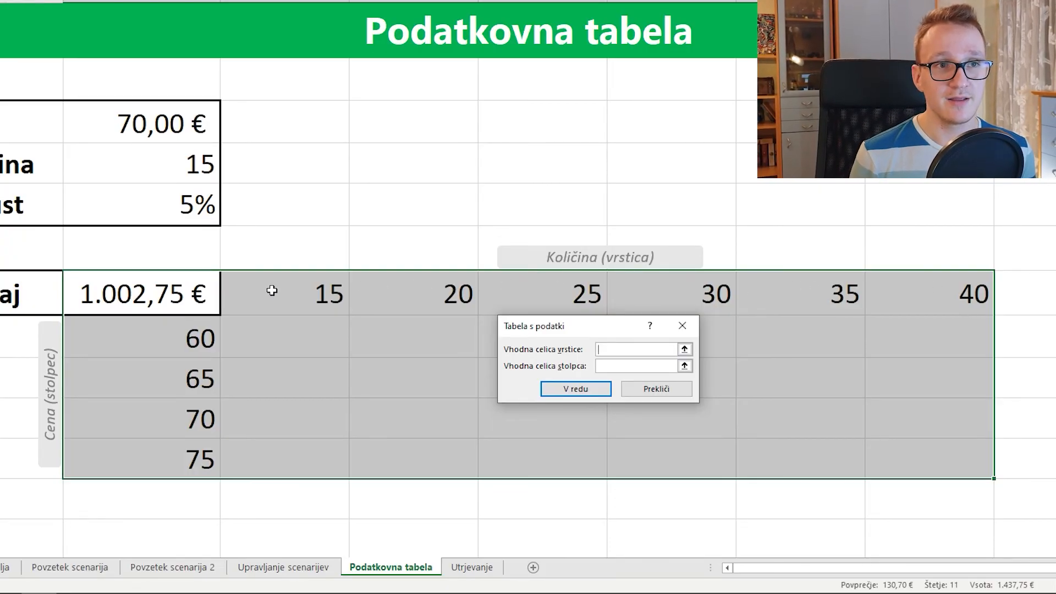
left_click(151, 163)
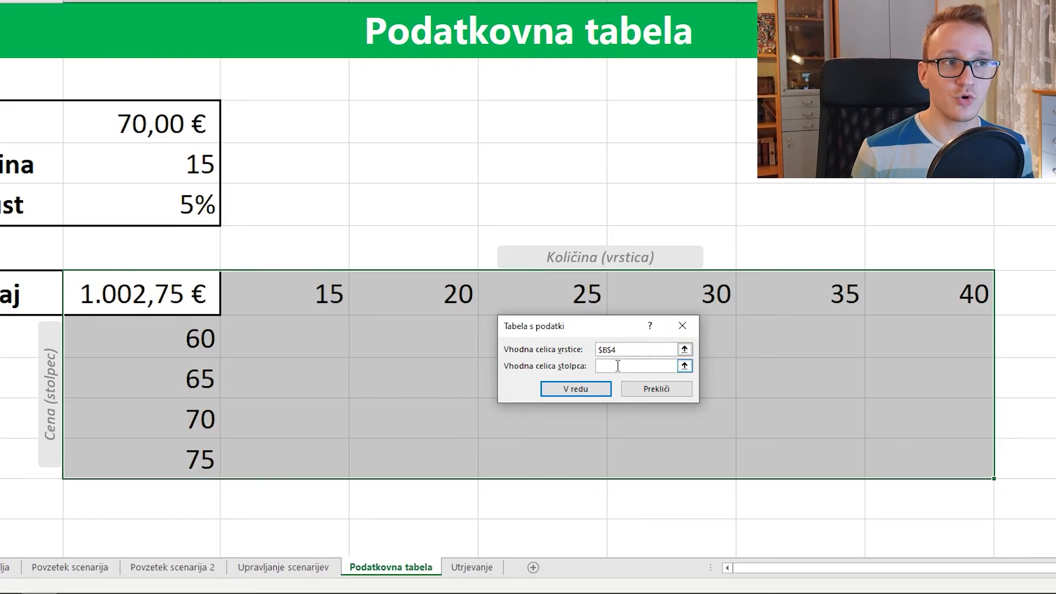
left_click(176, 125)
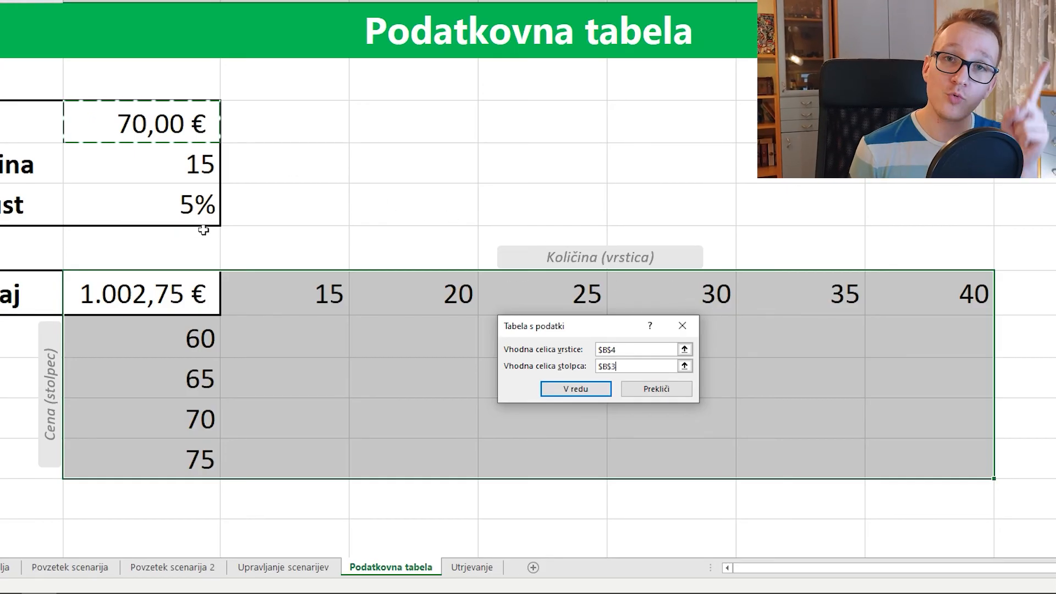
left_click(576, 389)
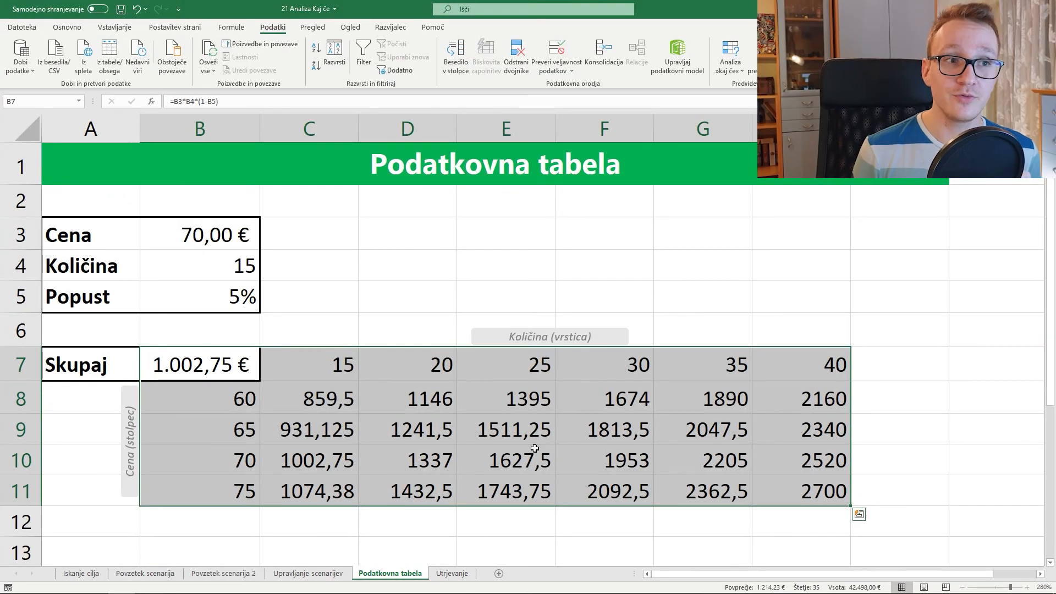
left_click(560, 427)
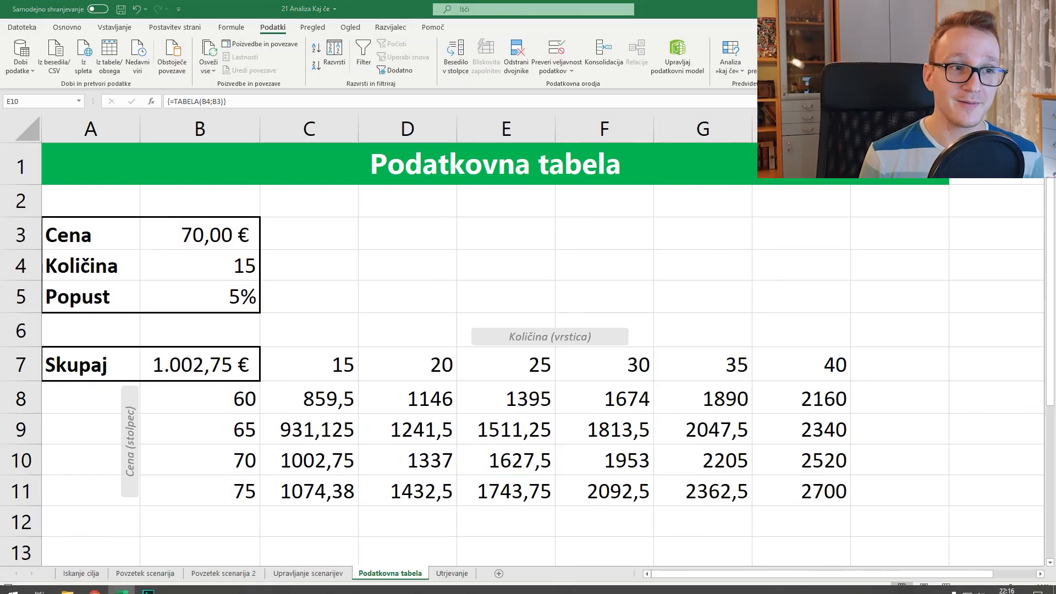
left_click(200, 310)
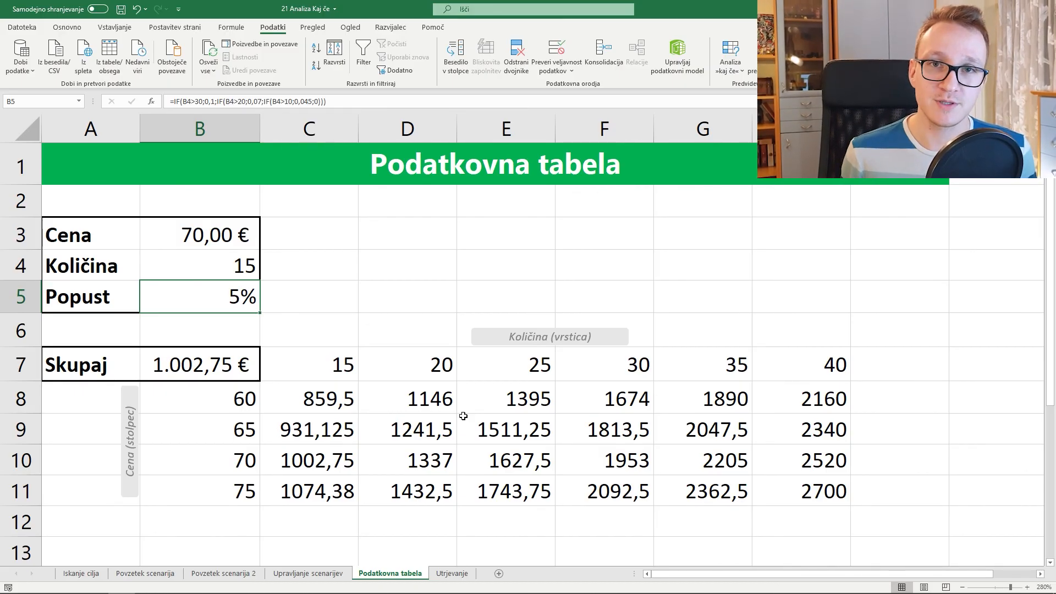
- Look through the practice exercises on the Utrjevanje sheet, from Iskanje cilja down to Podatkovna tabela
left_click(457, 574)
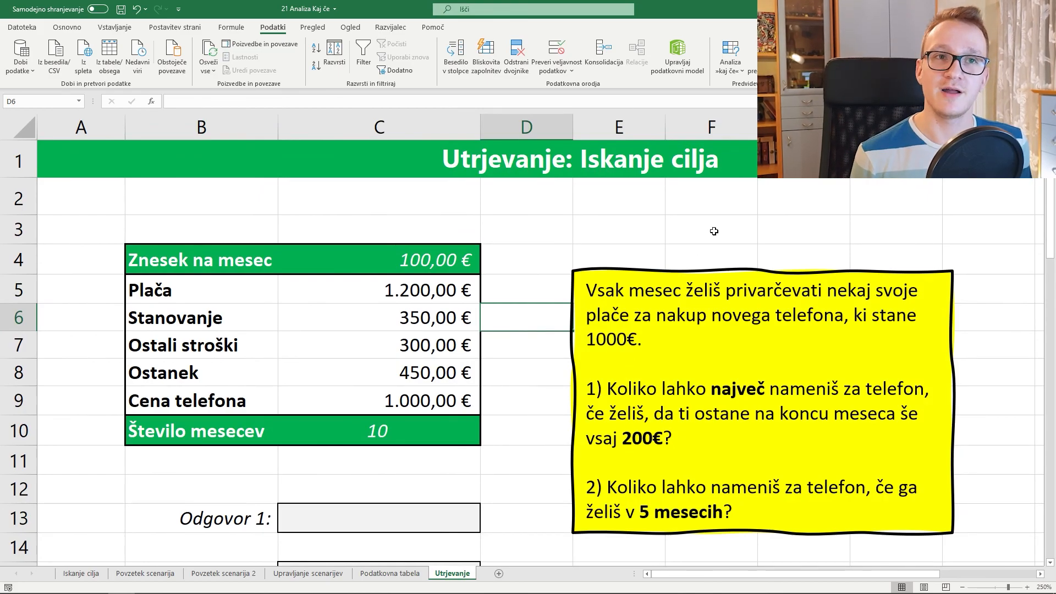
left_click(558, 158)
scroll(552, 218, "down", 4)
scroll(550, 220, "down", 5)
left_click(659, 337)
scroll(659, 340, "down", 1)
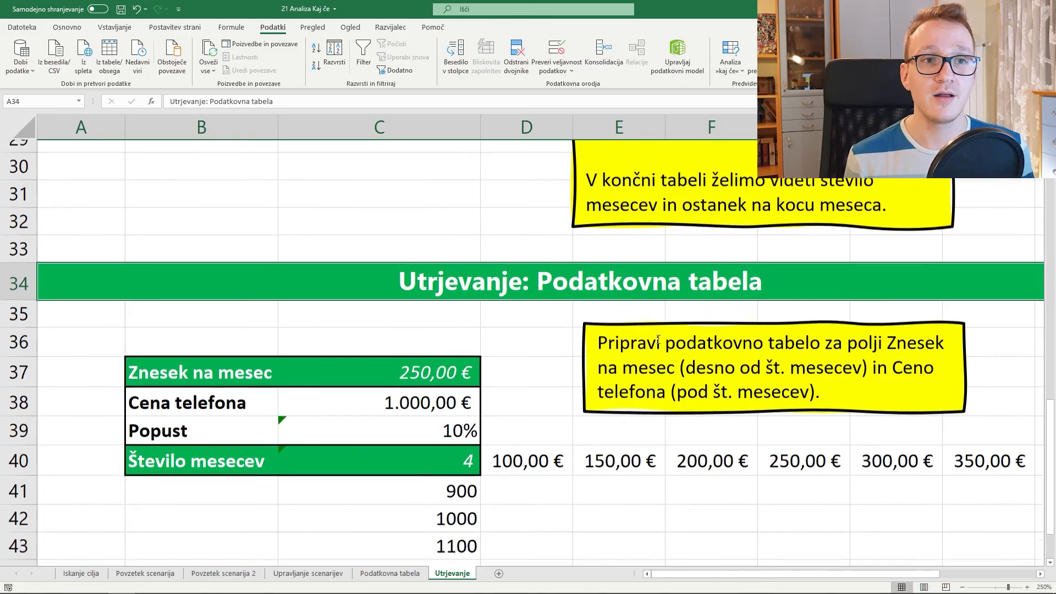
scroll(658, 339, "up", 10)
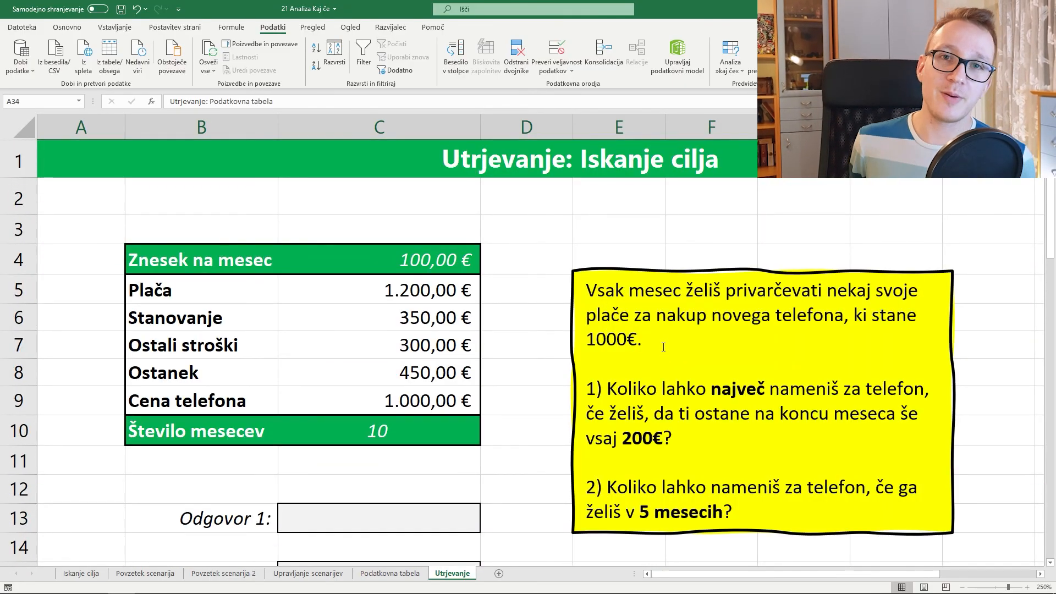